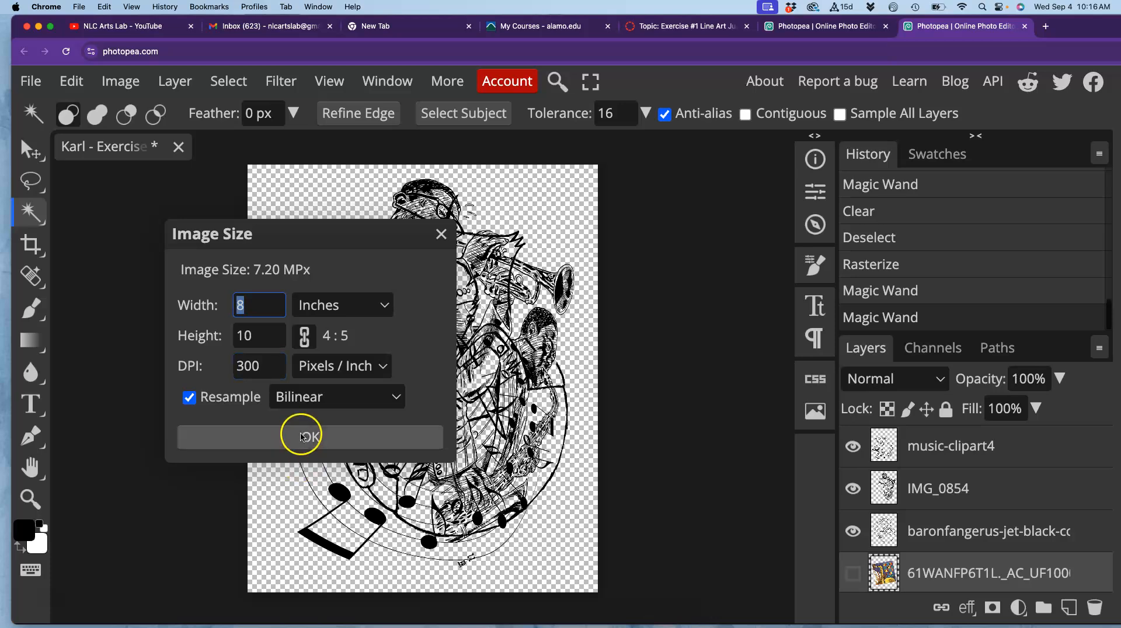
Apply the 8 by 10 inch, 300 DPI image size, and leave only the Charlie Parker book cover layer visible.
left_click(302, 438)
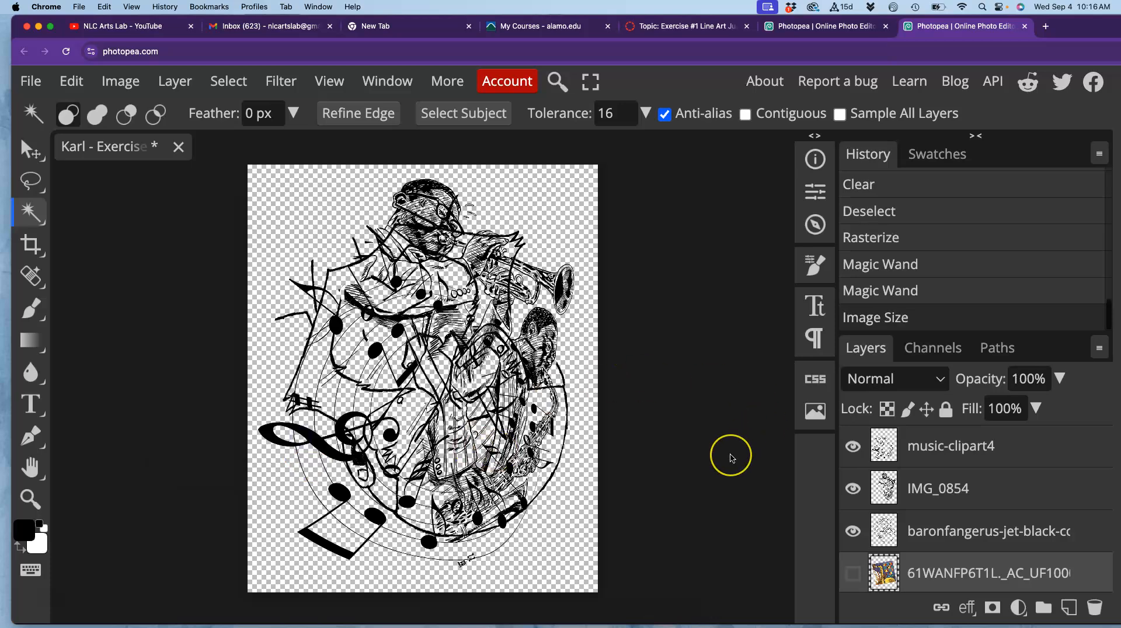
left_click(853, 534)
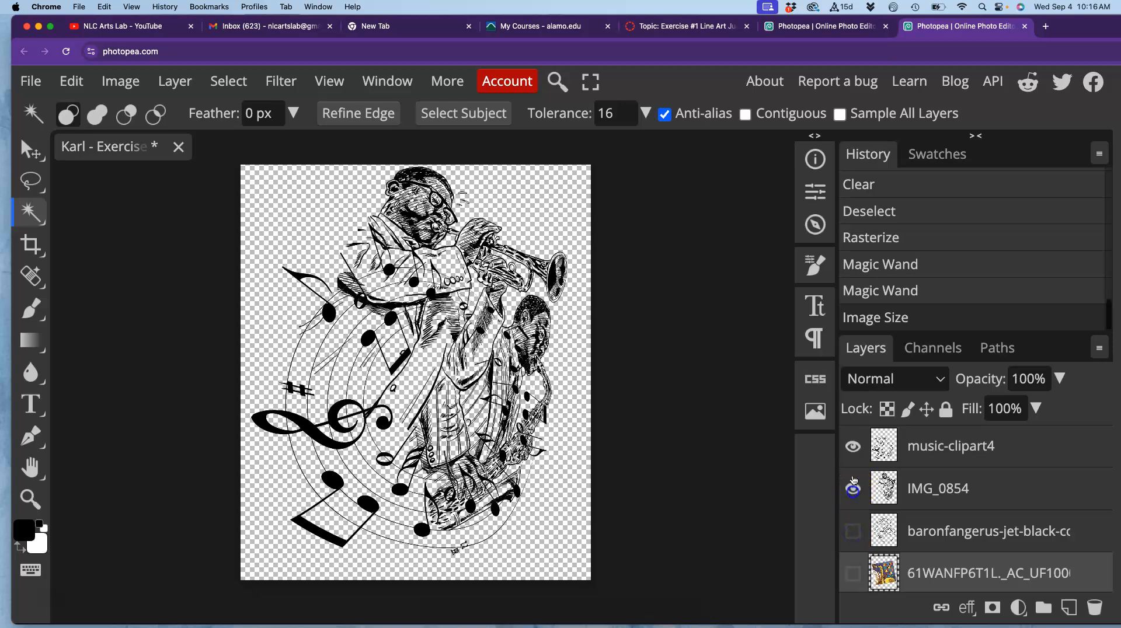
left_click(853, 457)
left_click(853, 488)
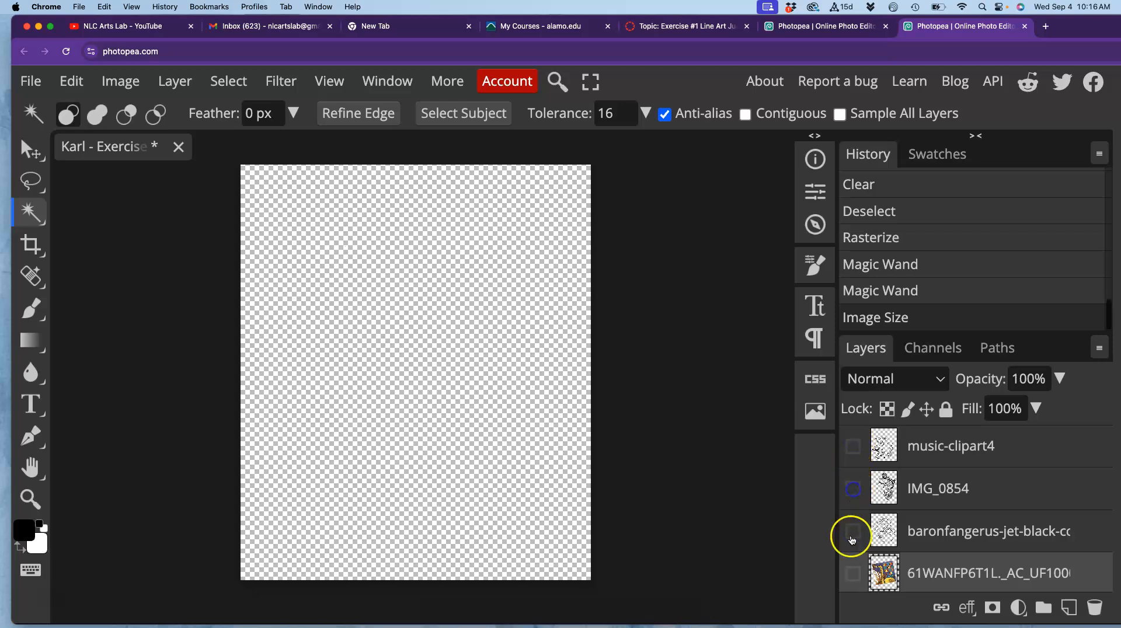
left_click(851, 576)
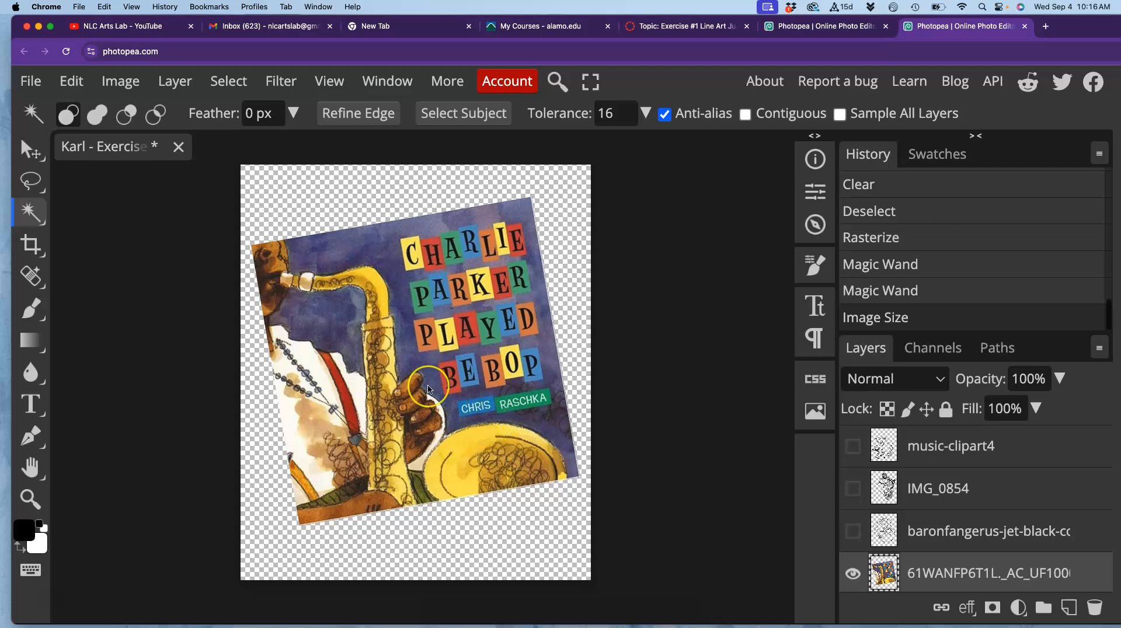
Try to clear the book cover's blue background with a non-contiguous Magic Wand selection at tolerance 16.
scroll(428, 389, "up", 10)
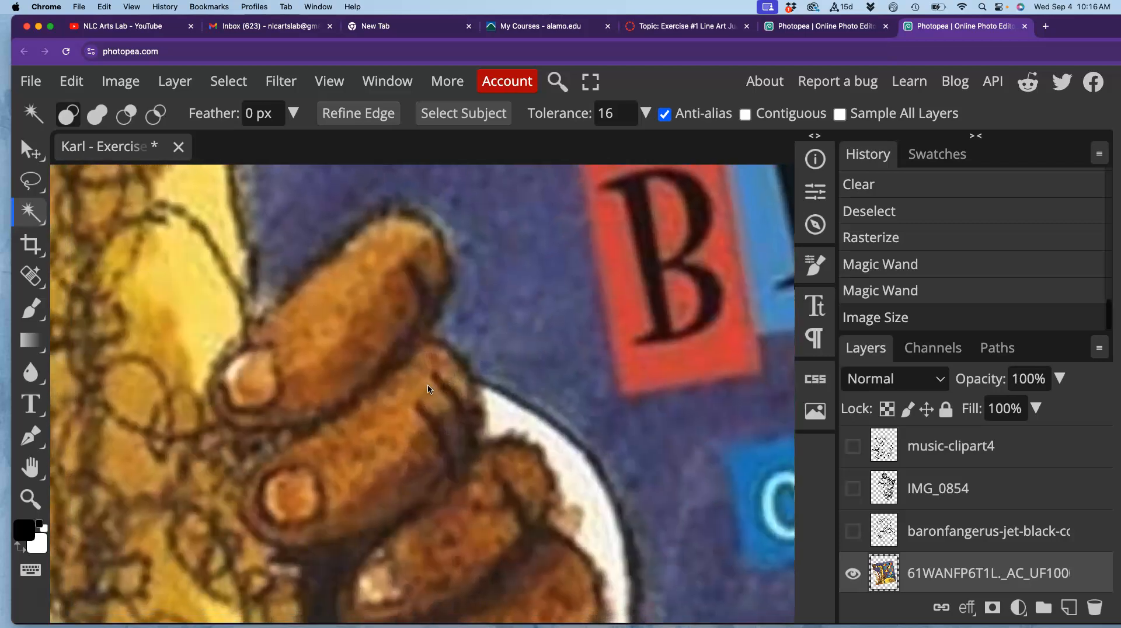
scroll(428, 389, "up", 10)
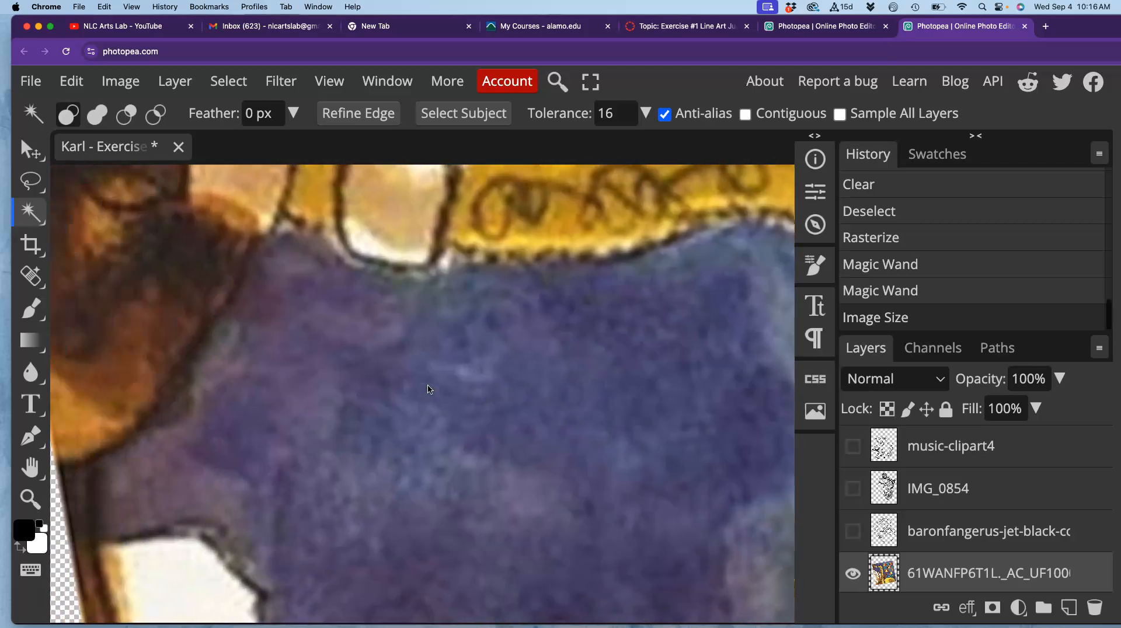
scroll(428, 390, "down", 10)
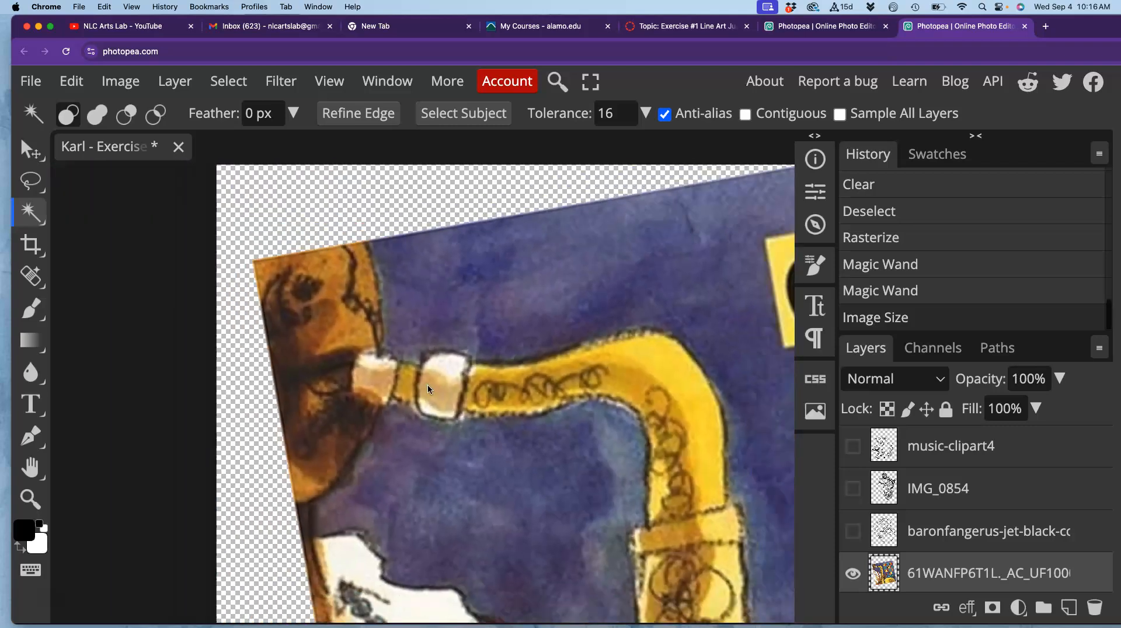
scroll(428, 385, "down", 5)
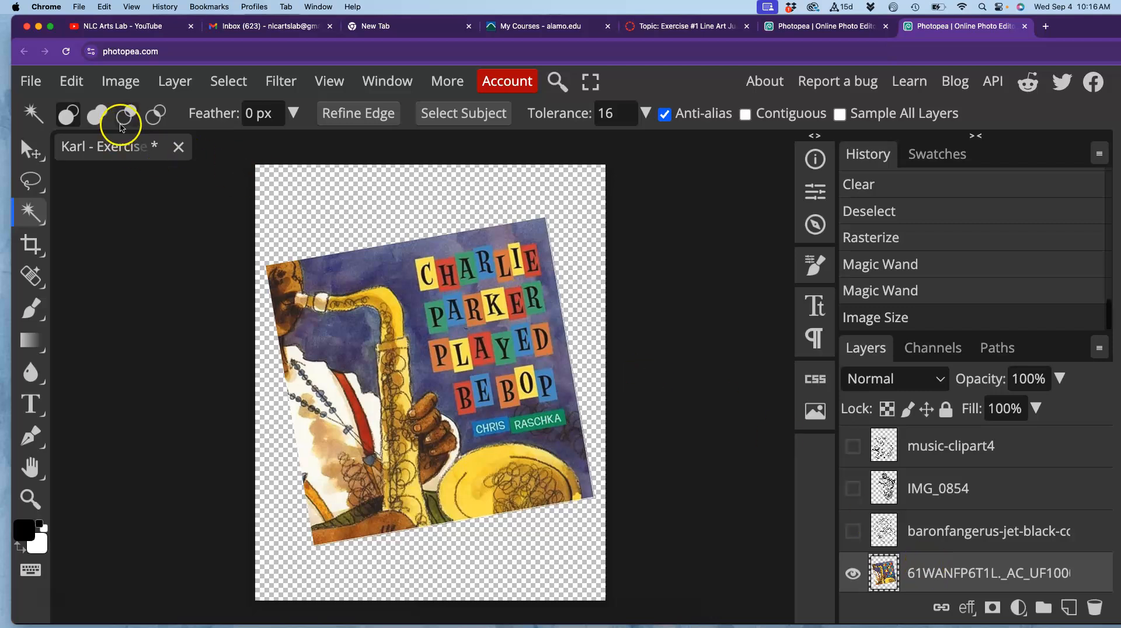
left_click(392, 269)
key("Delete")
key("ctrl+d")
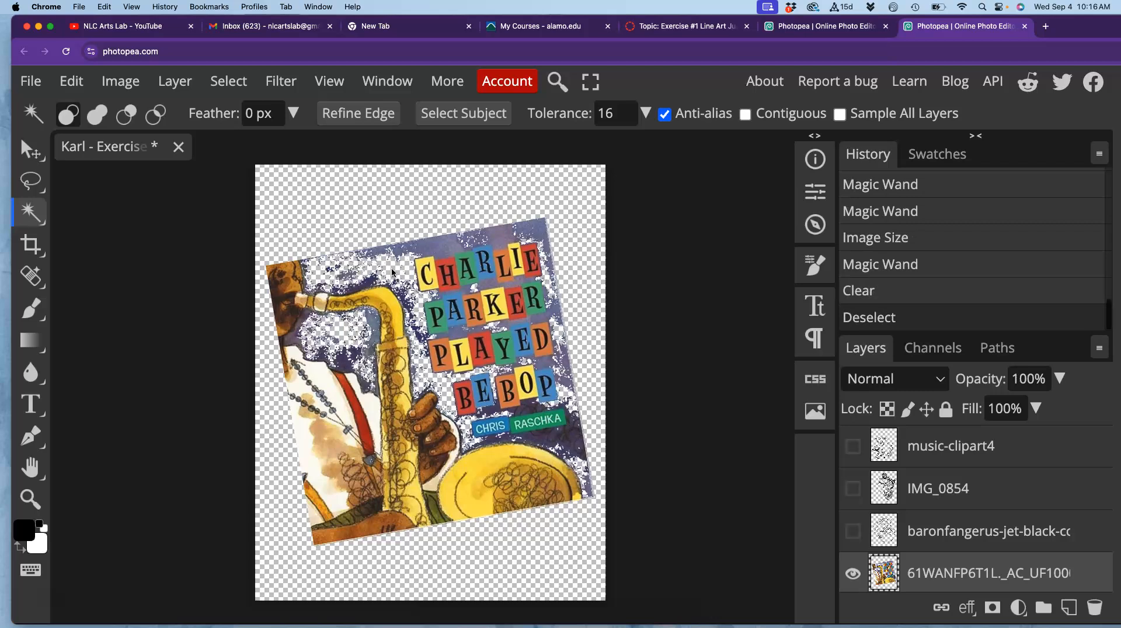
Undo the clearing of the cover's blue background and remove the selection.
key("ctrl+z")
key("ctrl+z")
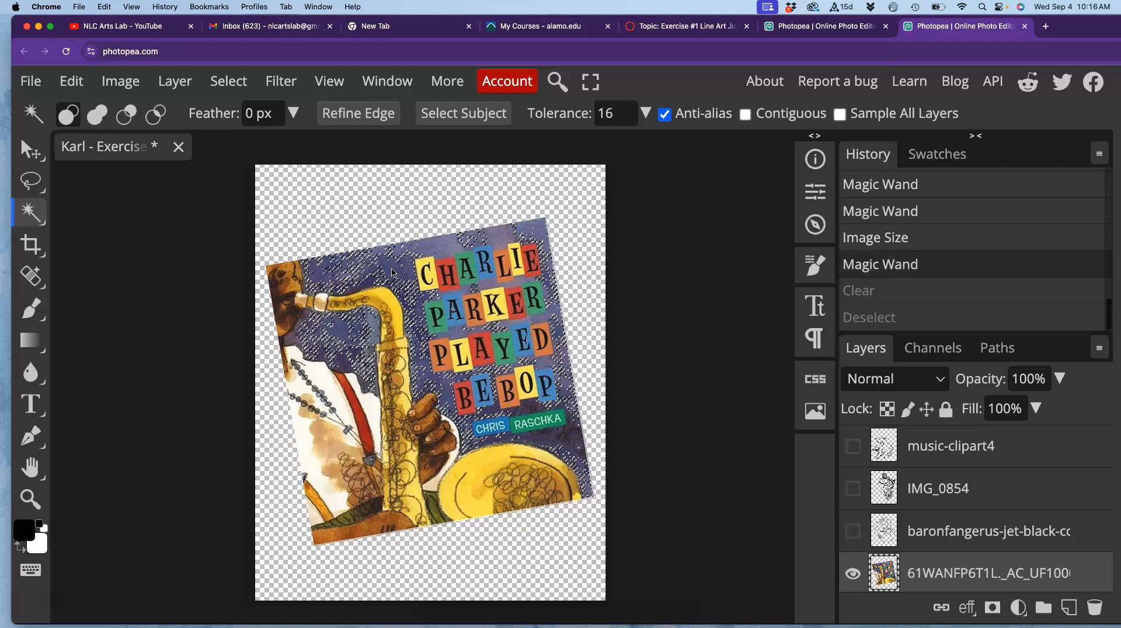
key("super+d")
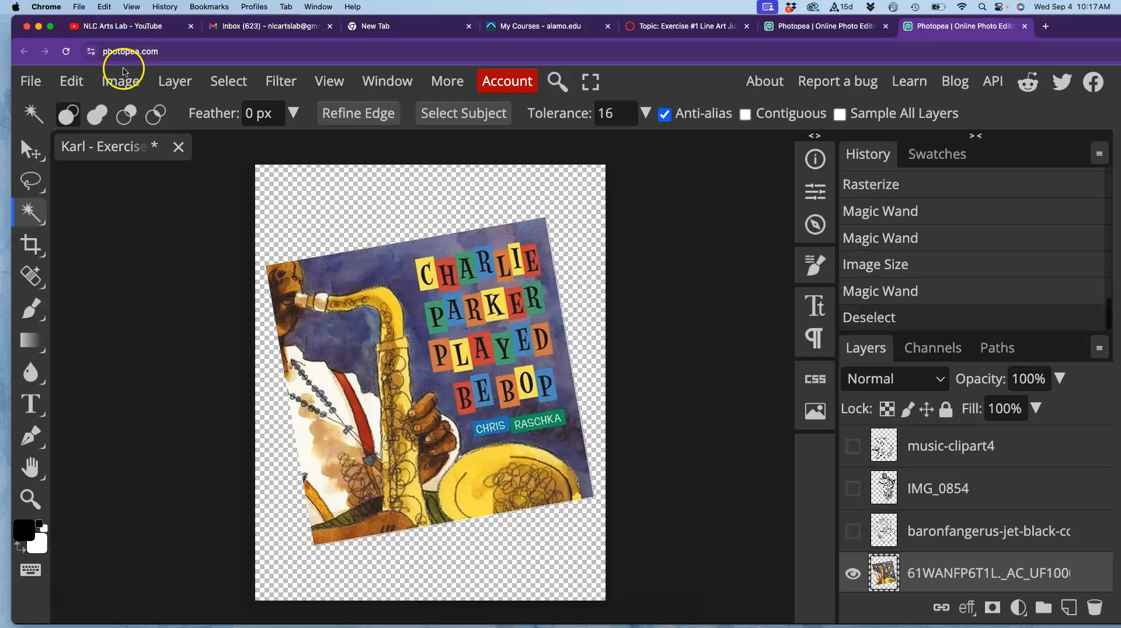
Start a Levels adjustment on the book cover layer with black input about 76 and white input about 99.
left_click(123, 83)
mouse_move(138, 150)
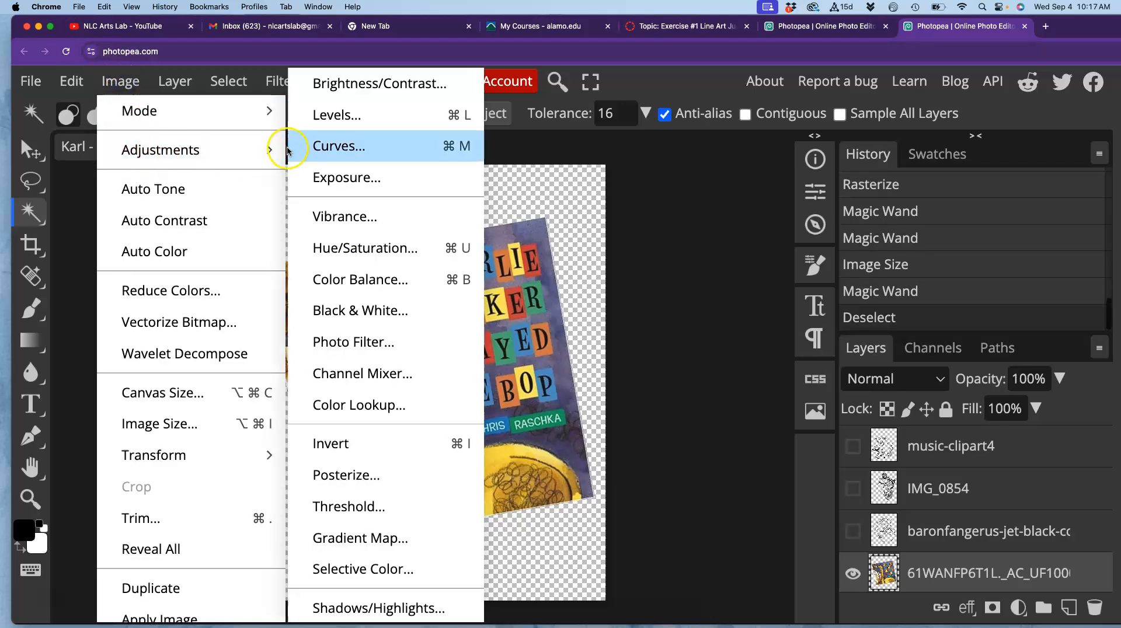
left_click(335, 115)
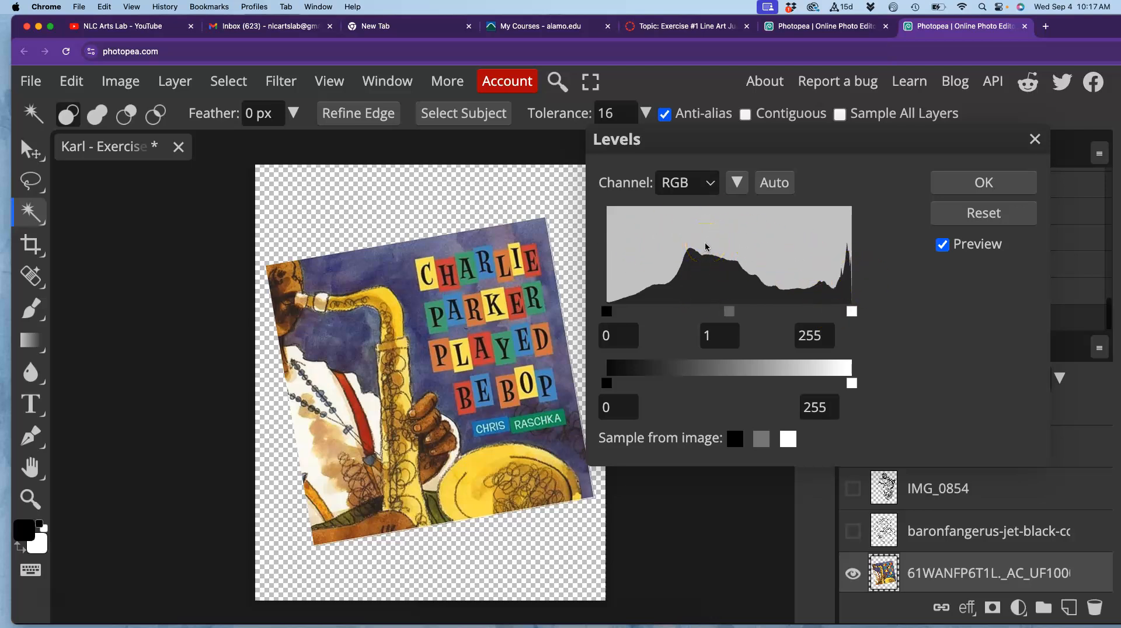
left_click_drag(853, 312, 738, 304)
left_click_drag(607, 311, 667, 303)
left_click_drag(739, 310, 681, 314)
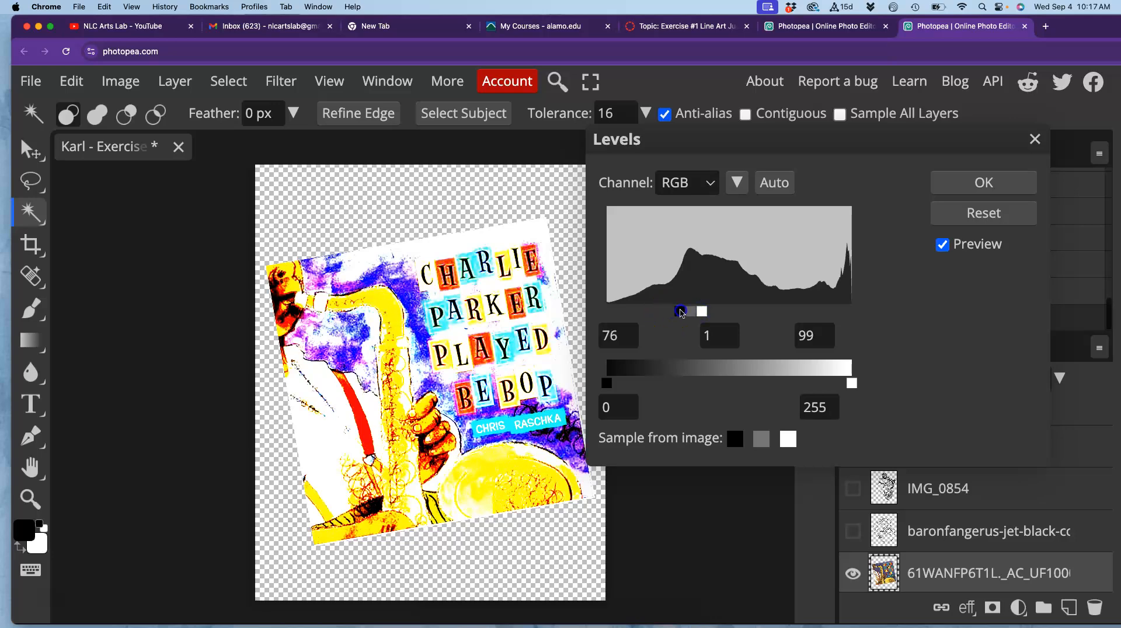
Adjust the Levels inputs to 97 for black and 136 for white, and apply the adjustment to the cover.
key("super+plus")
key("super+plus")
key("super+plus")
key("super+plus")
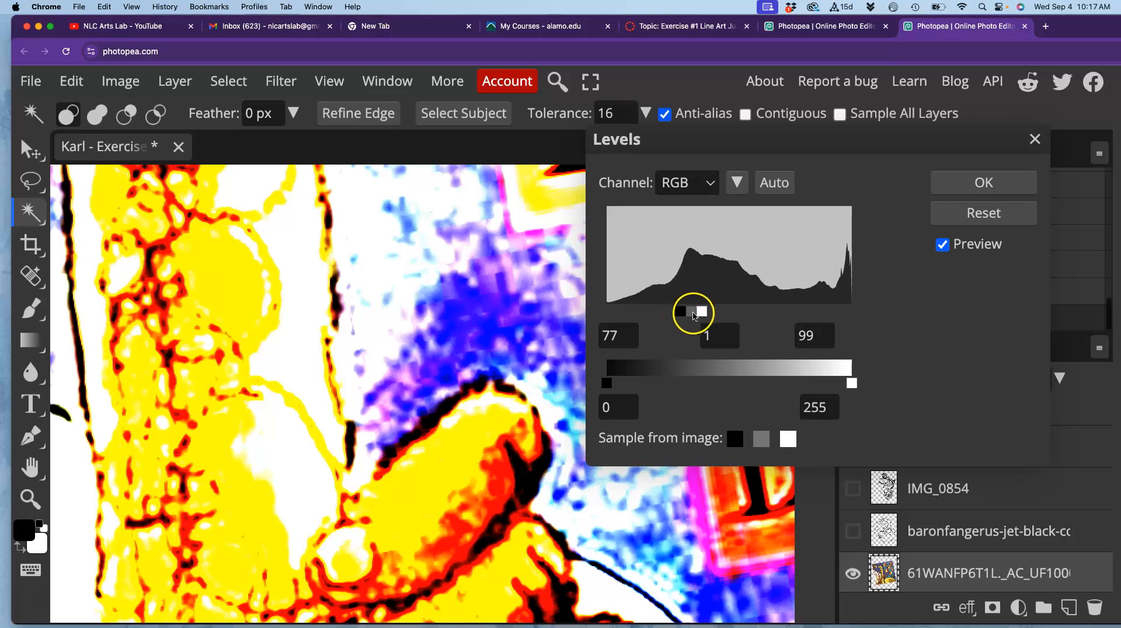
left_click_drag(703, 314, 740, 313)
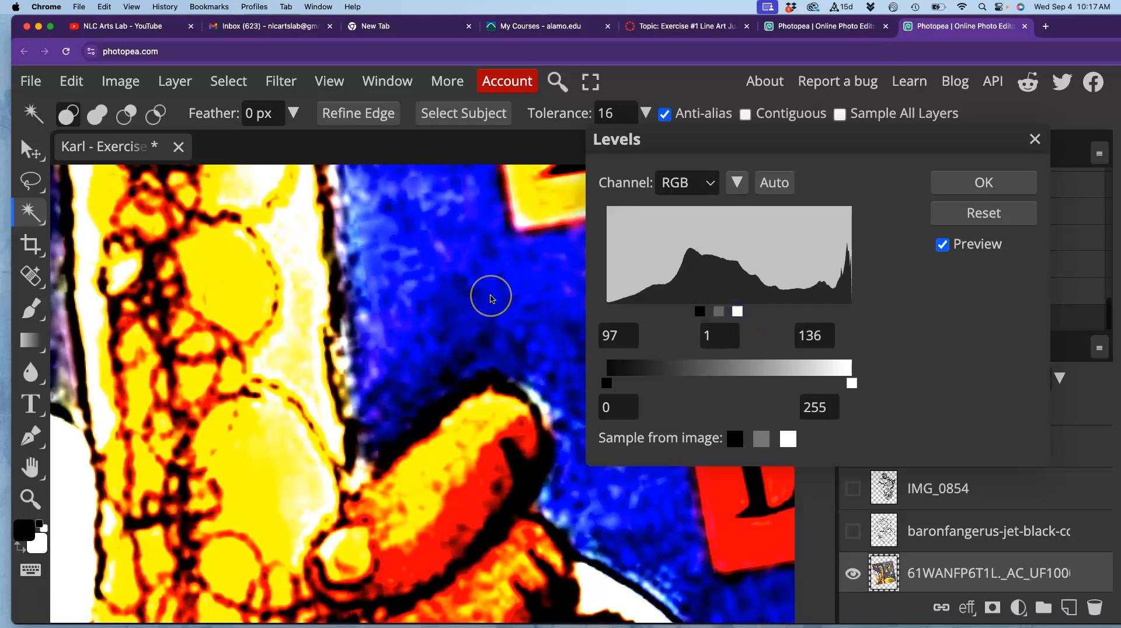
scroll(490, 298, "down", 5)
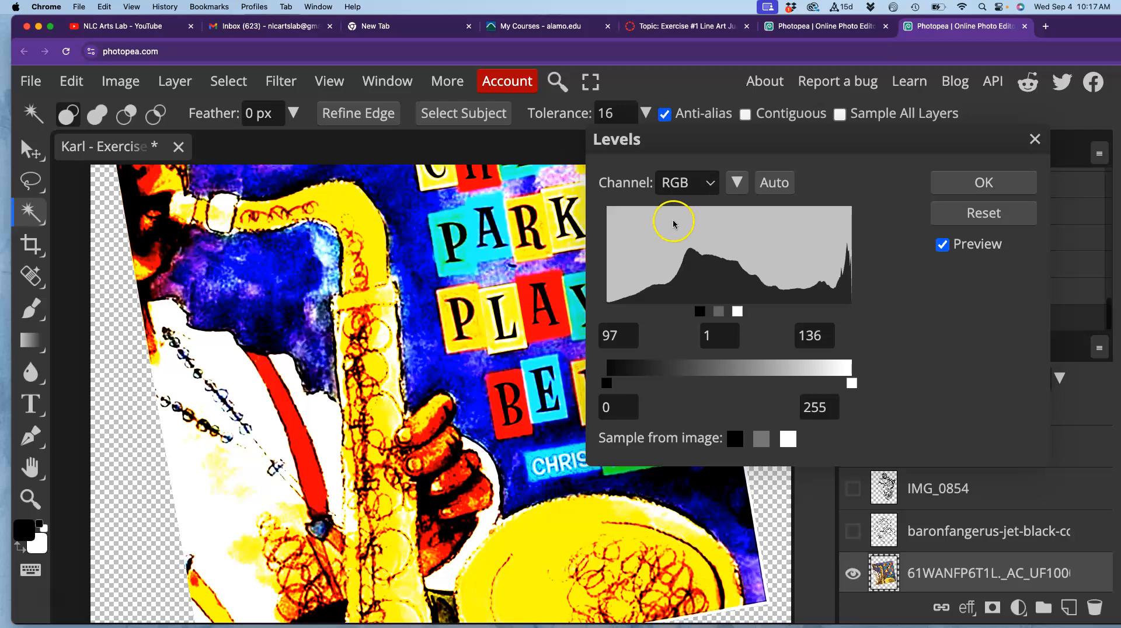
left_click(985, 181)
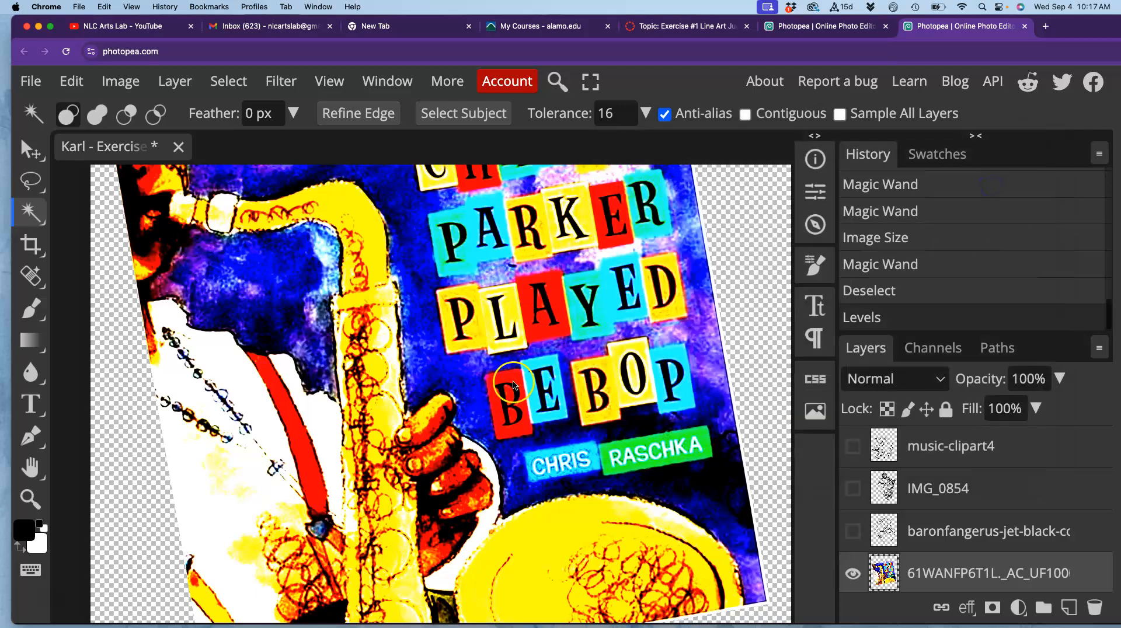
Select the cover's black outlines from the saxophone's edge with the Magic Wand at tolerance 16.
scroll(502, 390, "up", 6)
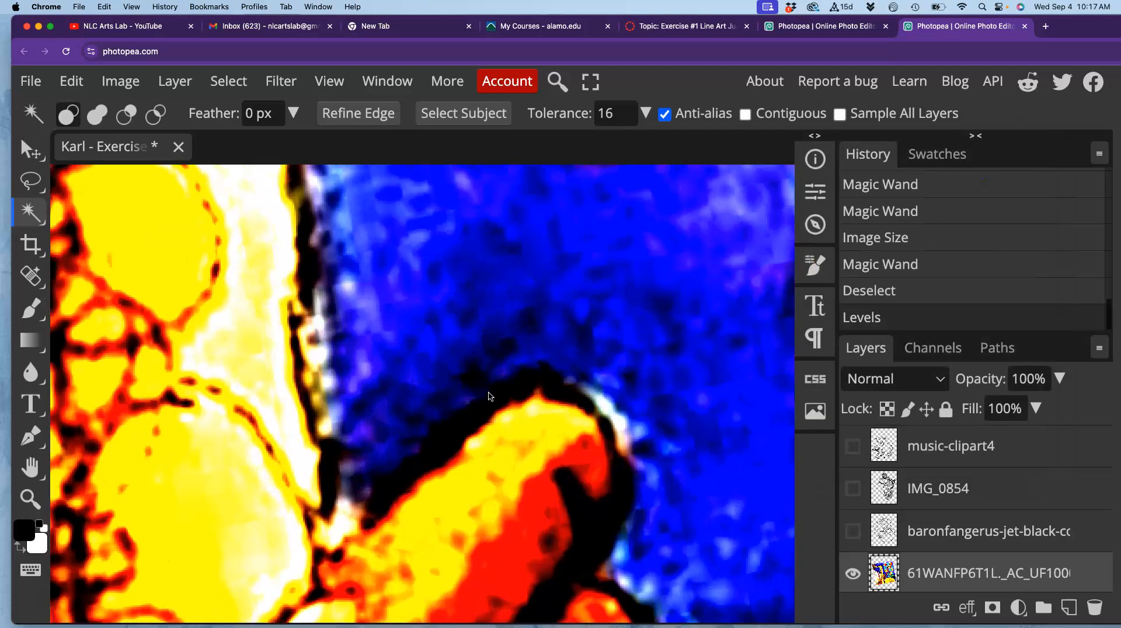
scroll(490, 396, "left", 5)
scroll(489, 396, "up", 4)
scroll(490, 396, "left", 1)
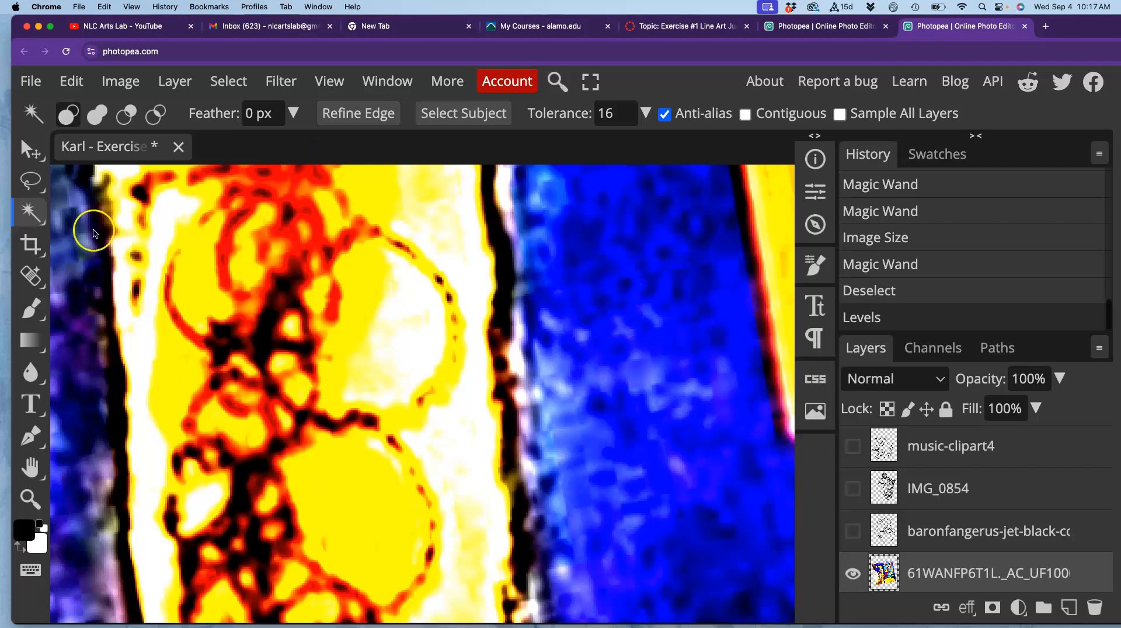
left_click(503, 240)
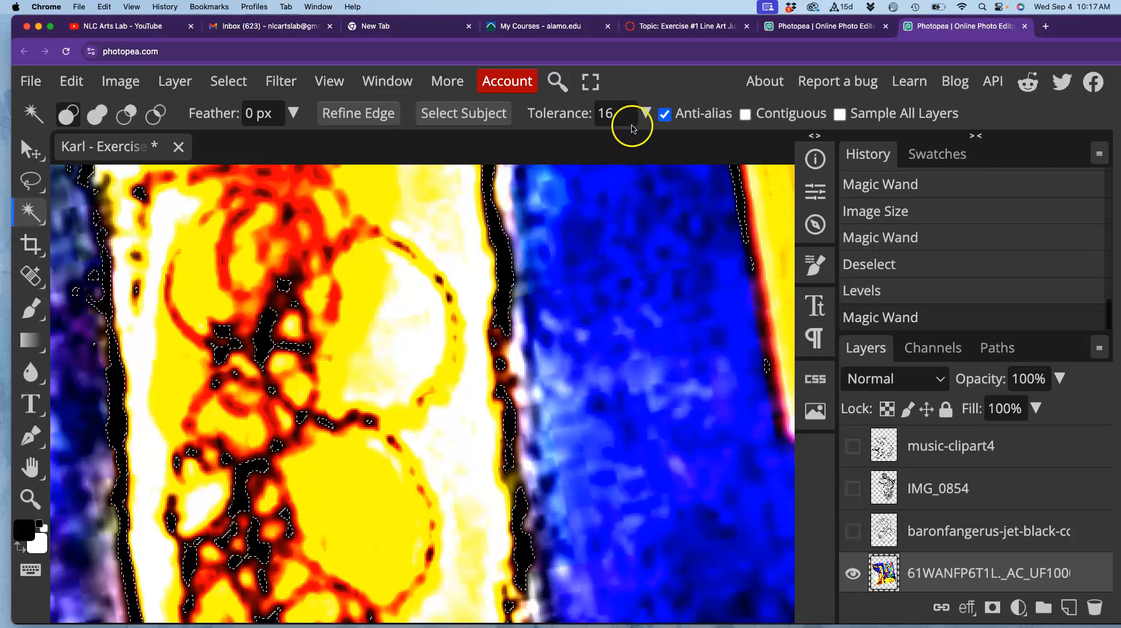
Set the Magic Wand tolerance to 32 and reselect the black outlines from the saxophone's edge.
left_click_drag(617, 115, 599, 114)
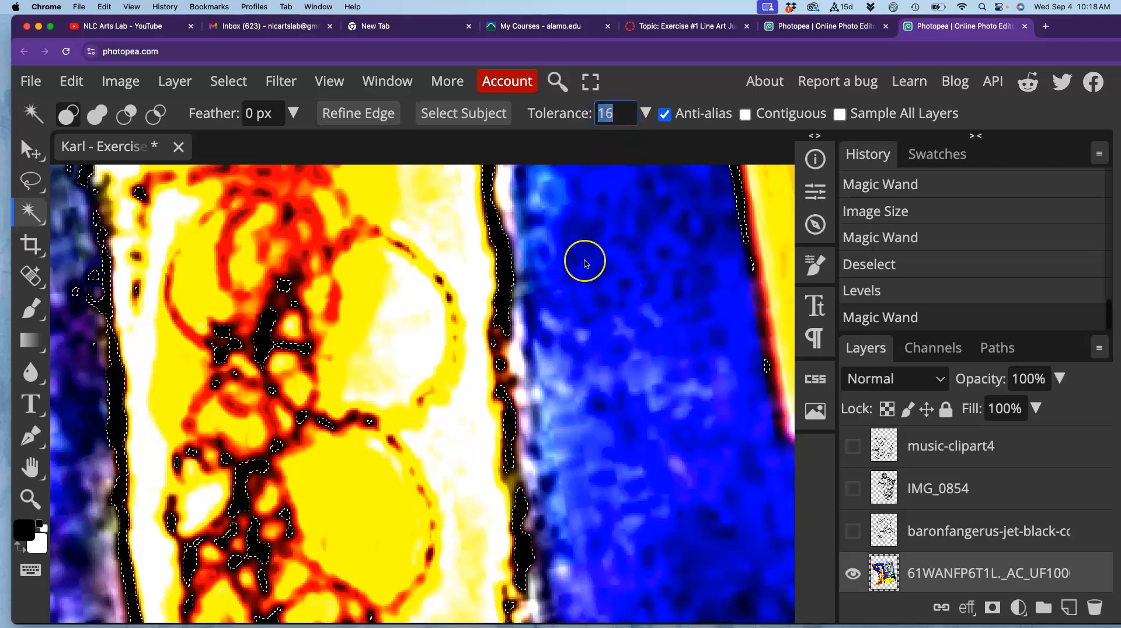
type("32")
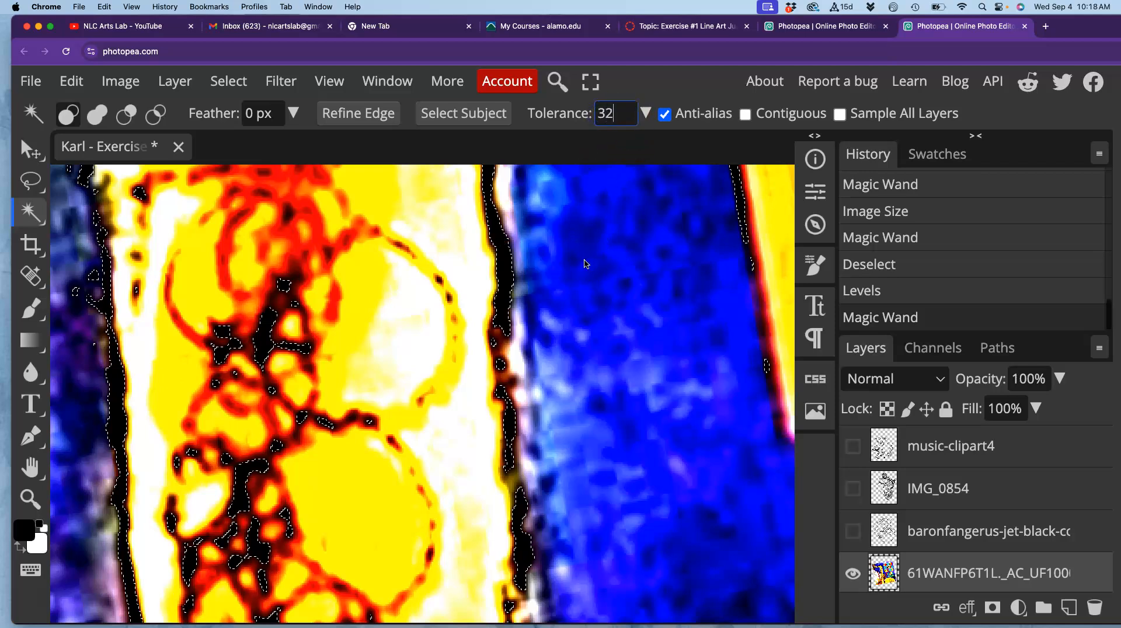
key("ctrl+d")
left_click(505, 277)
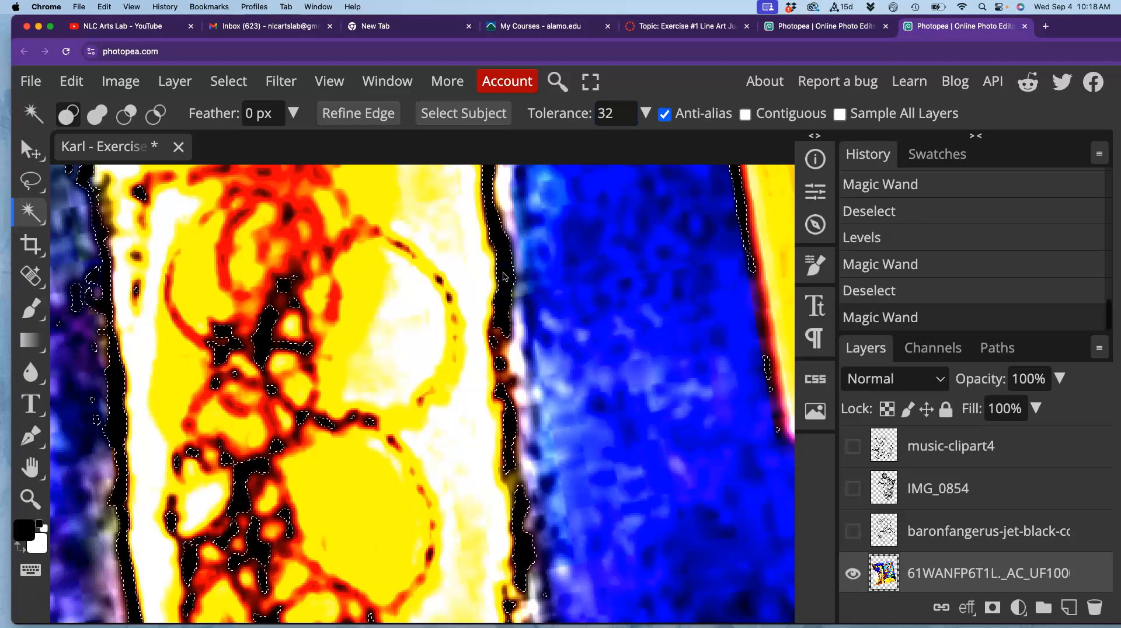
Invert the selection and delete everything on the cover layer except the black line art.
scroll(504, 277, "down", 10)
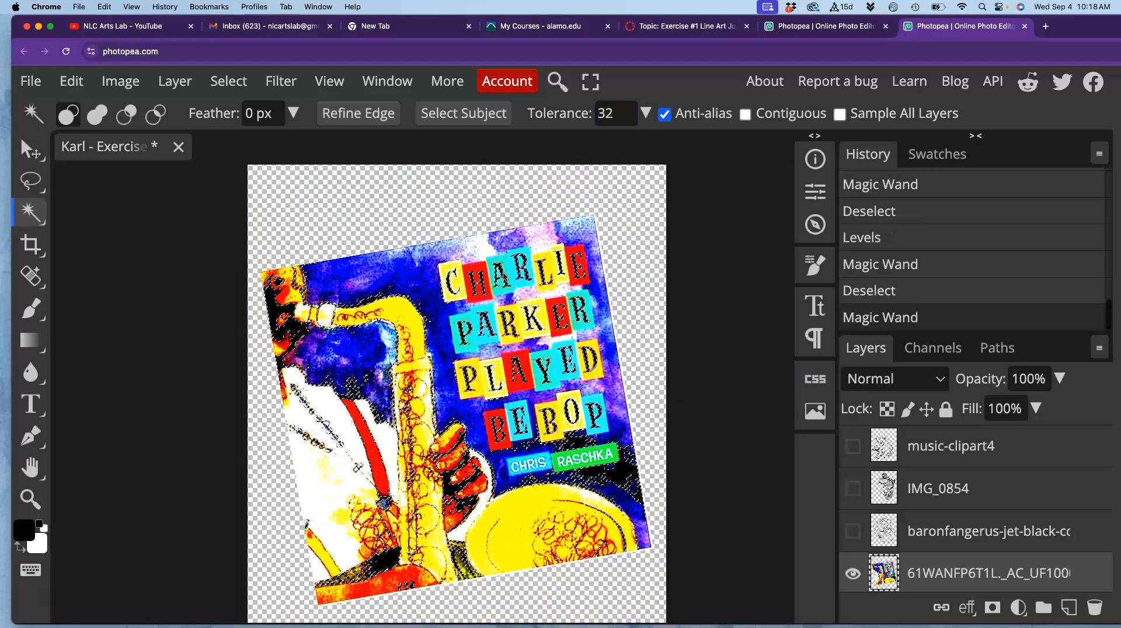
scroll(505, 277, "down", 2)
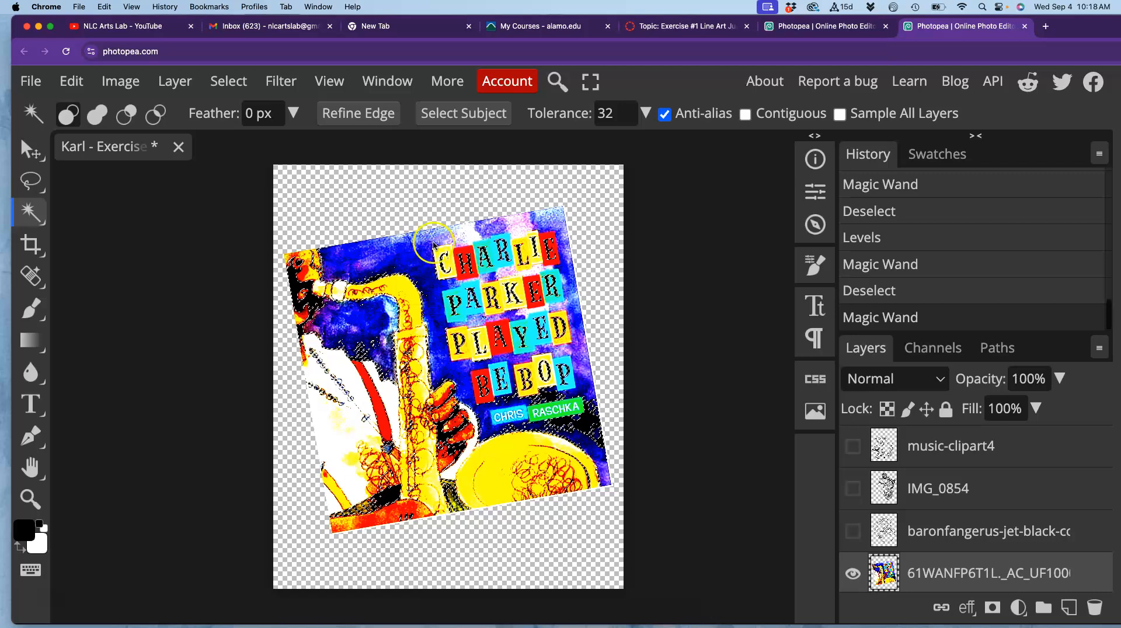
left_click(229, 82)
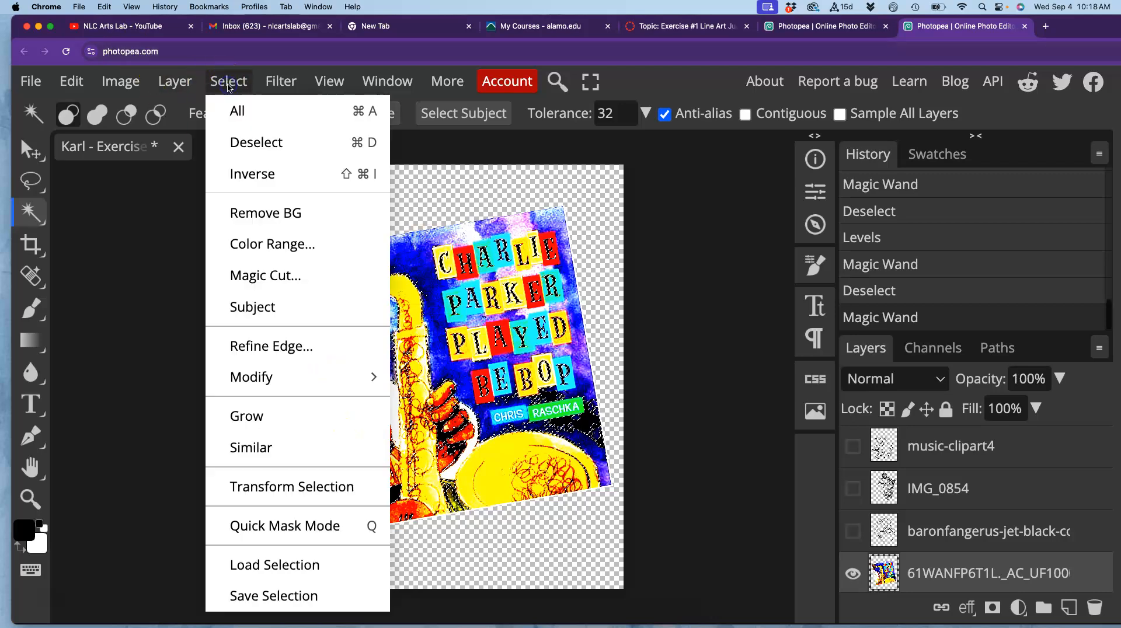
left_click(249, 182)
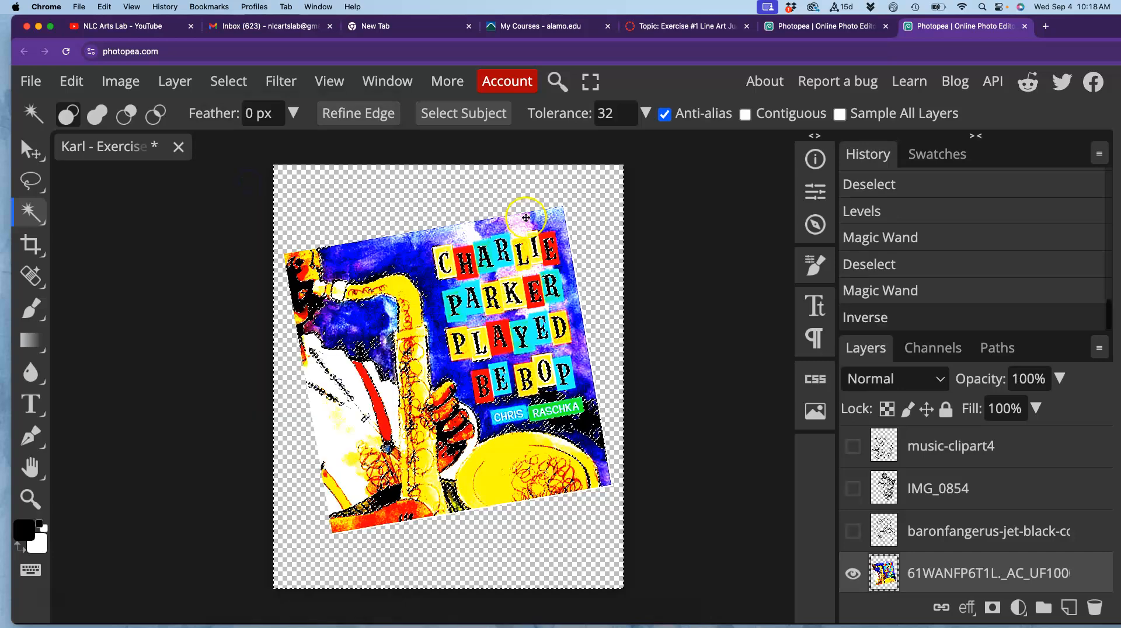
scroll(541, 312, "up", 10)
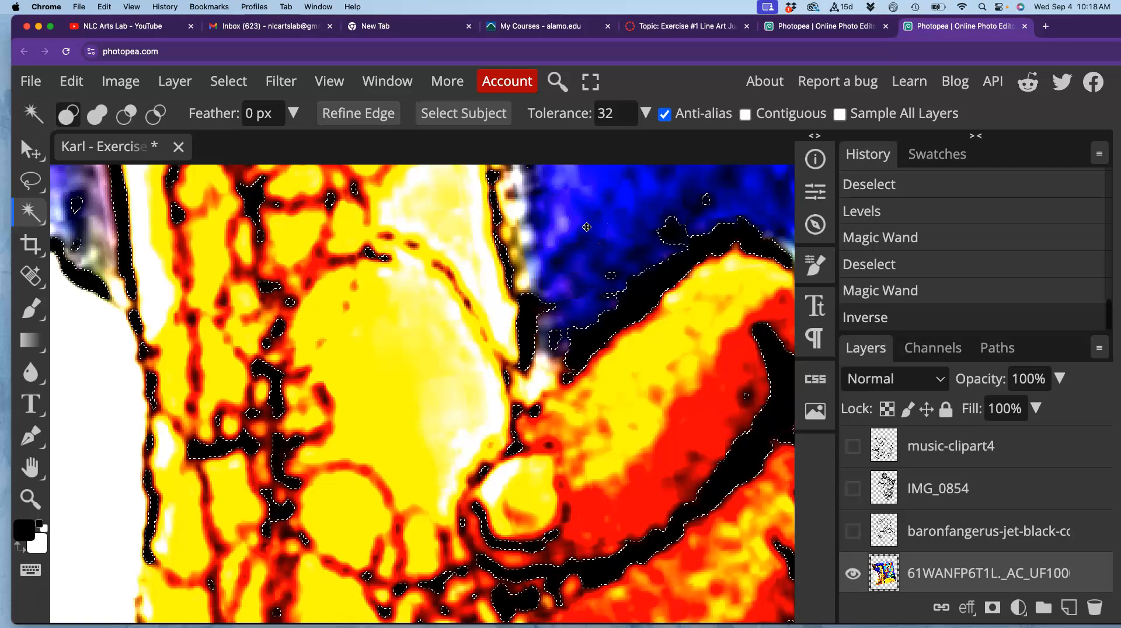
key("Delete")
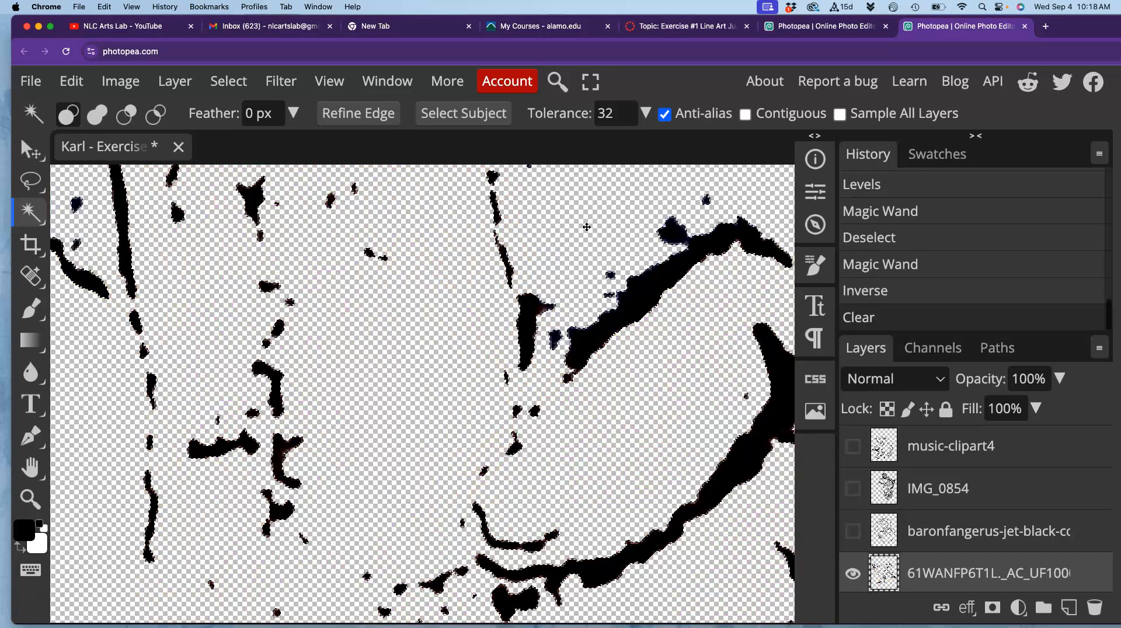
Lasso the title lettering CHARLIE PARKER PLAYED BE BOP on the cover layer, delete it, and clear the selection.
scroll(586, 227, "down", 10)
scroll(586, 227, "down", 2)
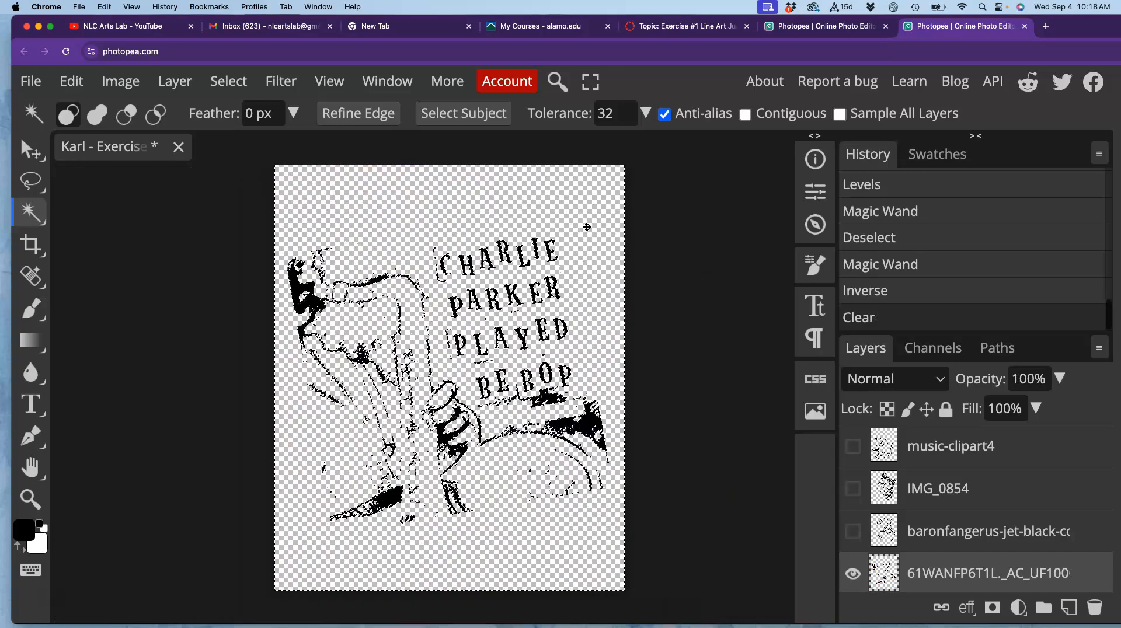
scroll(587, 227, "up", 8)
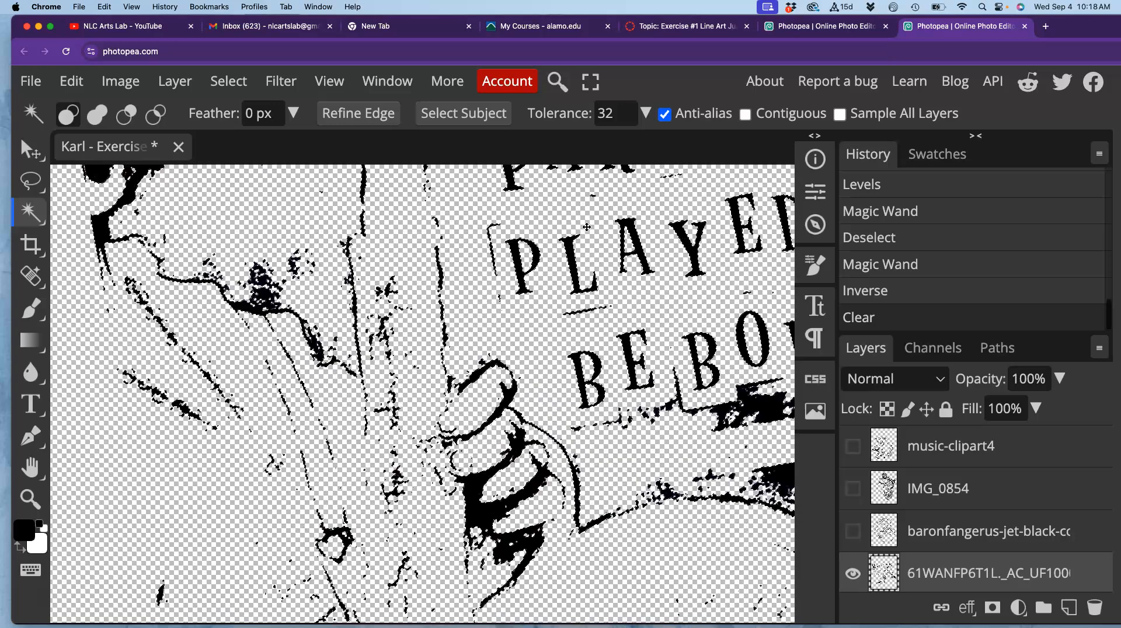
scroll(586, 227, "down", 6)
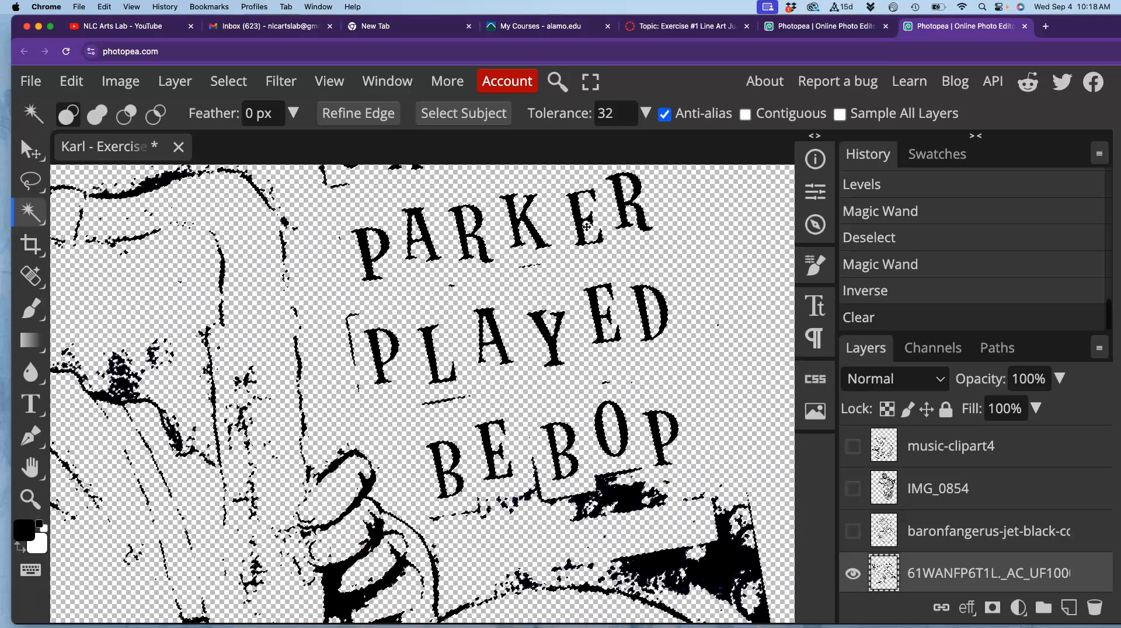
scroll(586, 227, "down", 3)
scroll(599, 177, "down", 2)
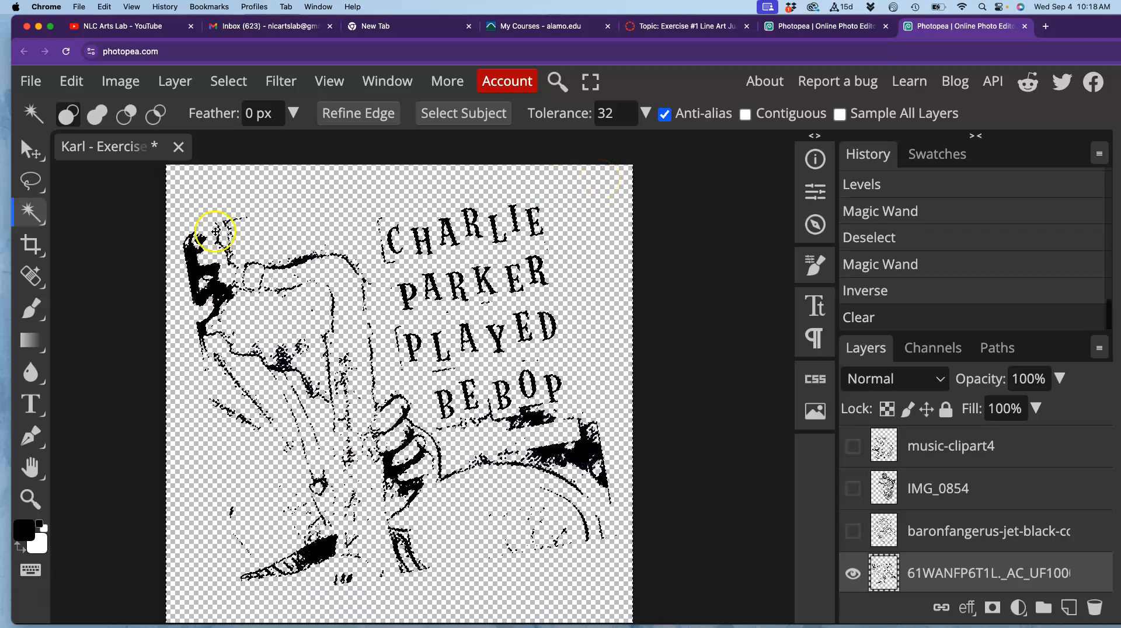
left_click(31, 181)
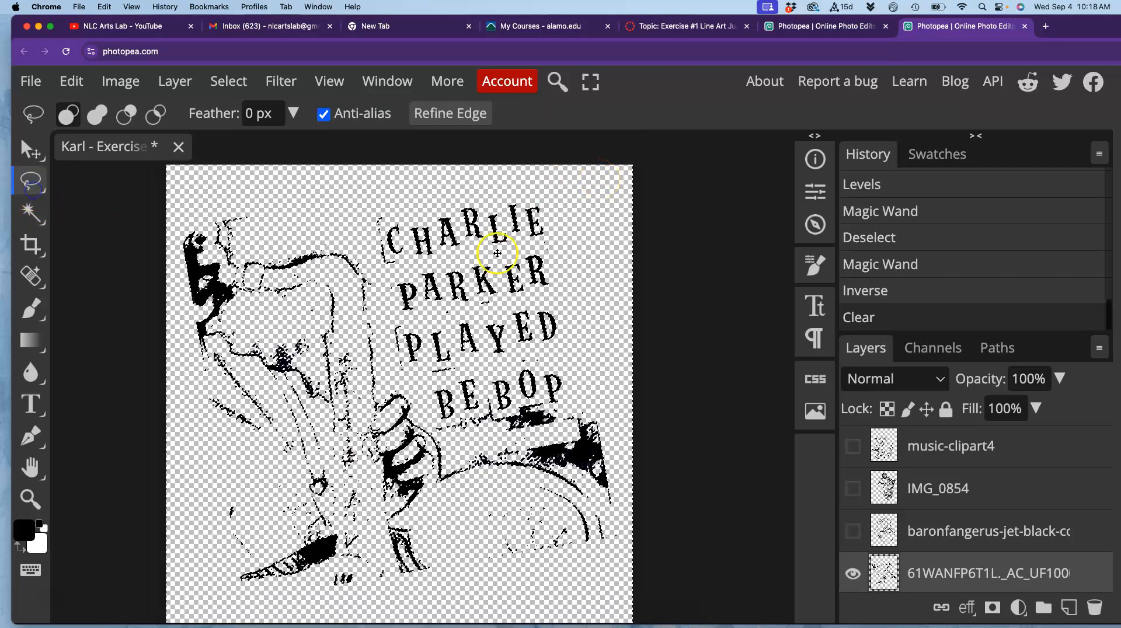
mouse_move(543, 195)
left_mouse_down()
mouse_move(486, 172)
mouse_move(402, 185)
mouse_move(493, 188)
mouse_move(403, 198)
mouse_move(366, 239)
mouse_move(377, 267)
left_mouse_up()
left_click(493, 188)
left_click_drag(382, 328, 395, 376)
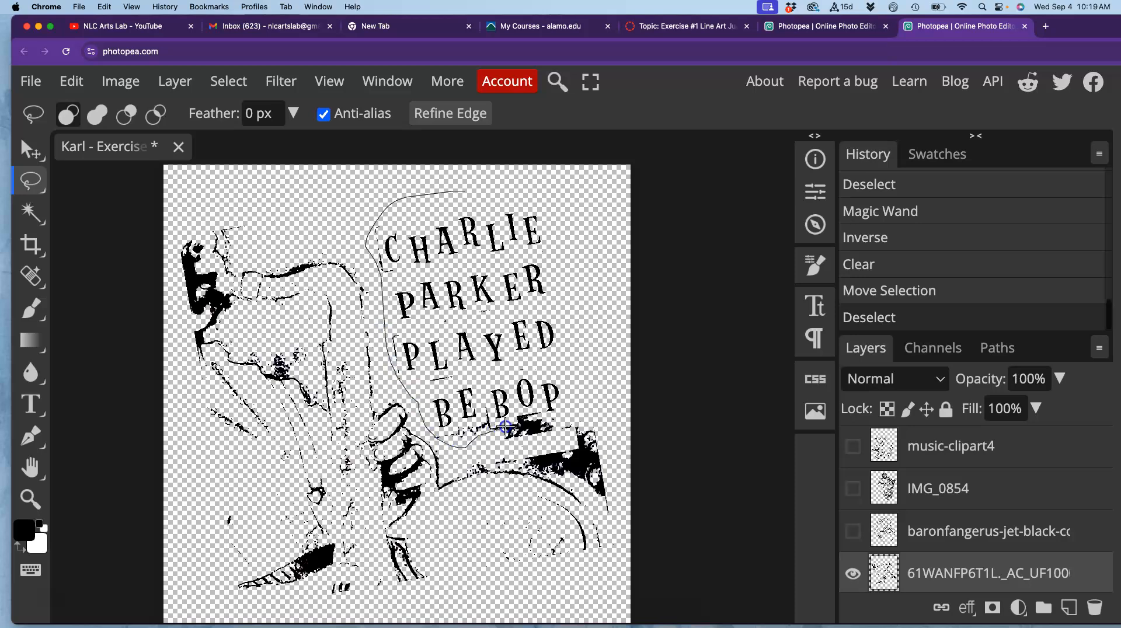
left_click_drag(578, 371, 579, 231)
left_click_drag(489, 199, 481, 199)
key("Delete")
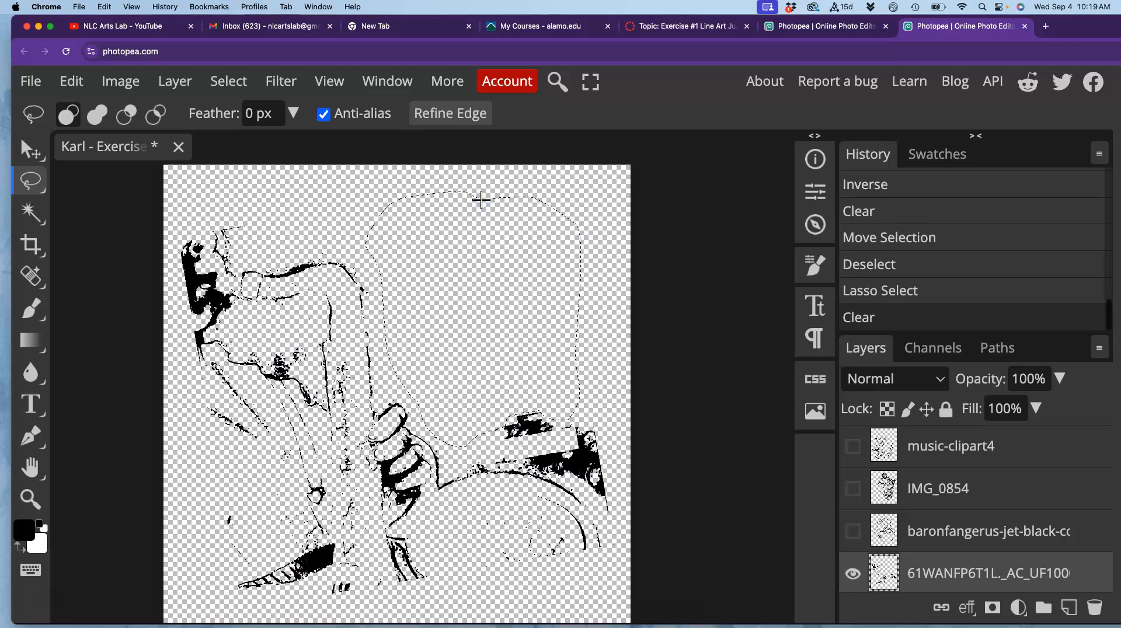
key("super+d")
Lasso the heavy black area along the outer edge of the musician's head, delete it, and deselect.
scroll(579, 293, "down", 2)
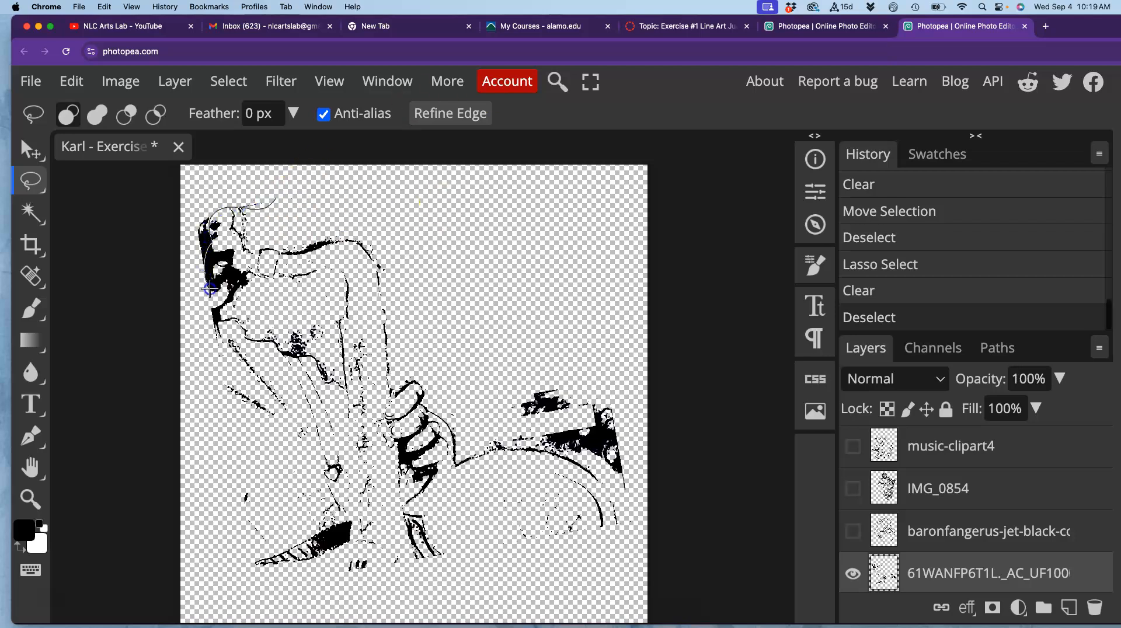
mouse_move(234, 363)
left_mouse_down()
mouse_move(211, 436)
mouse_move(250, 462)
mouse_move(253, 504)
mouse_move(211, 569)
mouse_move(132, 405)
mouse_move(170, 223)
mouse_move(270, 171)
left_mouse_up()
key("BackSpace")
key("super+d")
Lasso the outer rim of the saxophone bell and the stray lines beneath it, and delete them.
left_click_drag(564, 352, 588, 397)
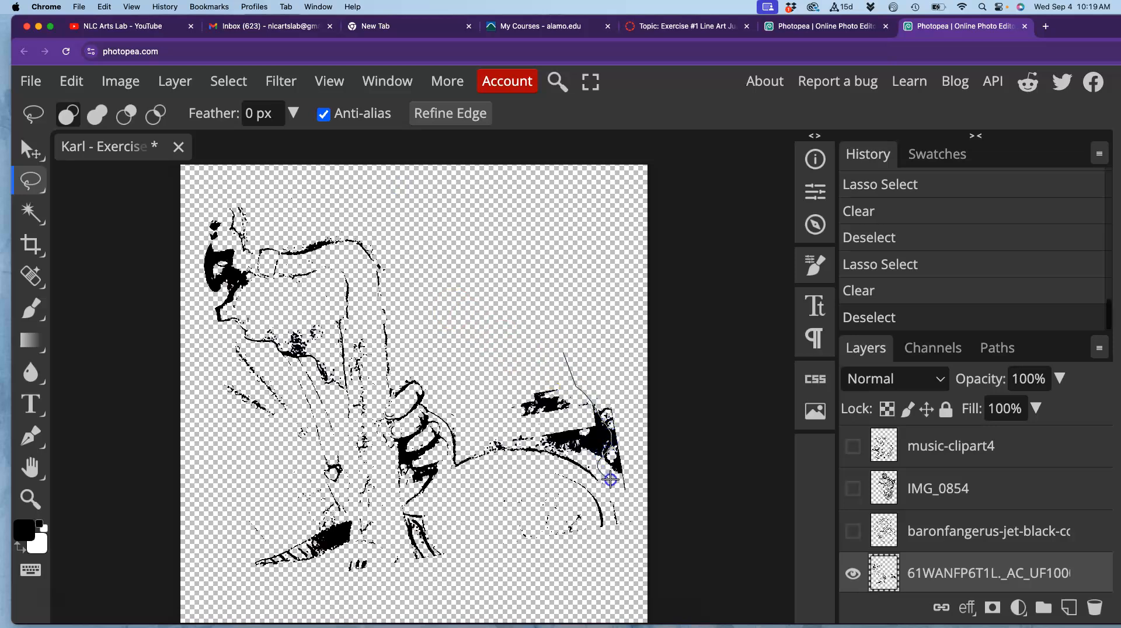
left_click_drag(501, 542, 443, 539)
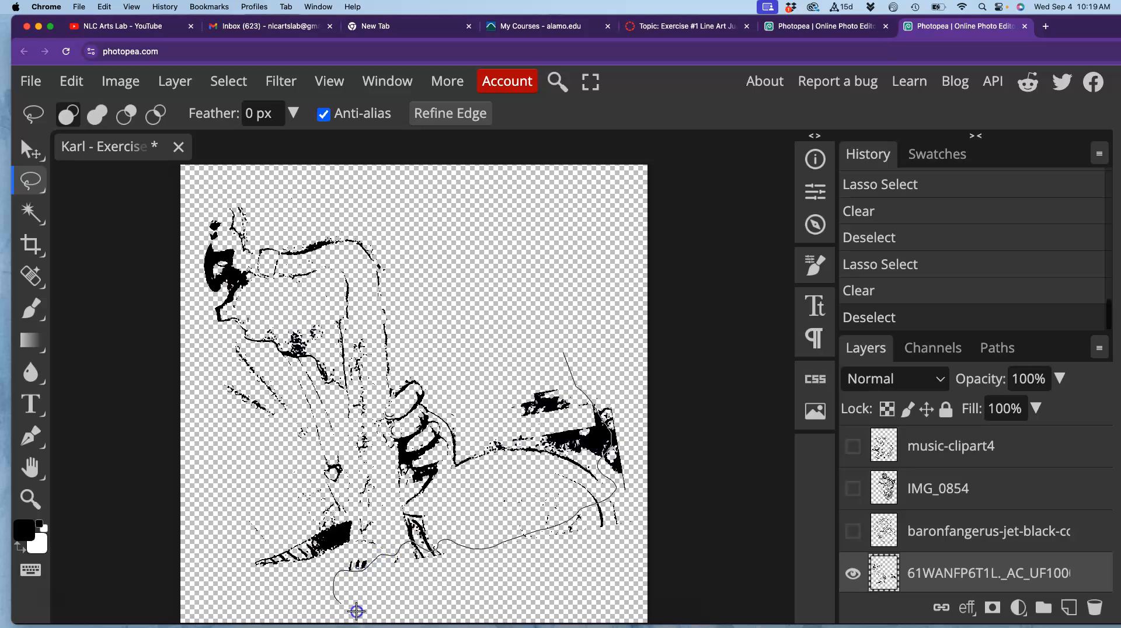
left_click_drag(664, 467, 600, 348)
key("BackSpace")
Lasso the inner part of the saxophone bell beneath the loose black patch, delete it, and deselect.
mouse_move(570, 306)
left_mouse_down()
mouse_move(552, 385)
mouse_move(511, 422)
left_mouse_up()
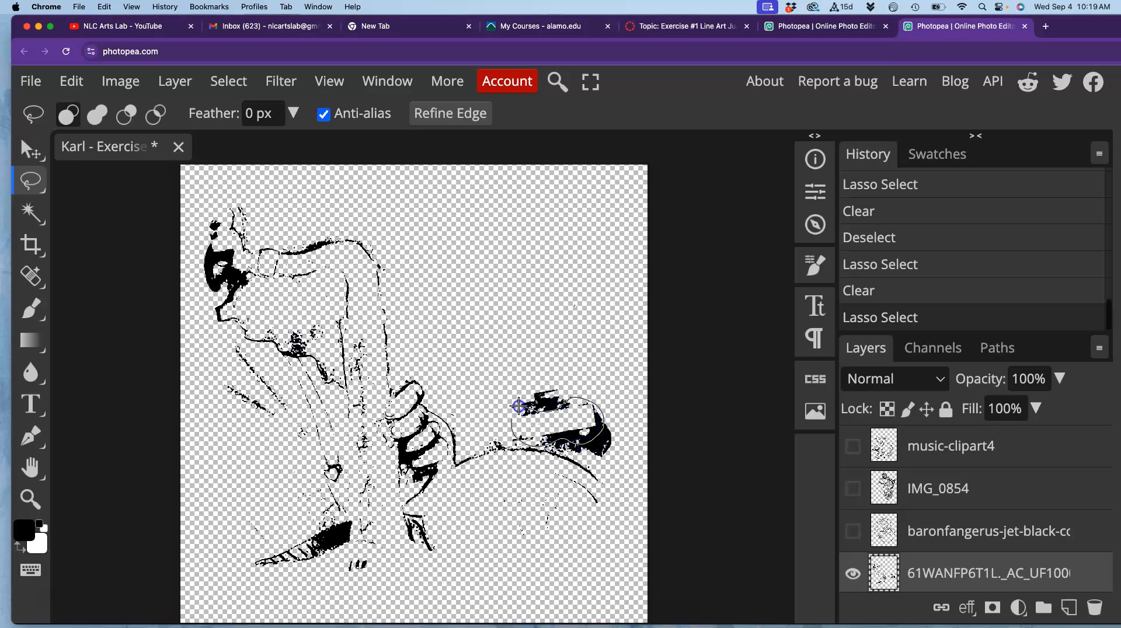
left_click_drag(518, 404, 519, 405)
key("BackSpace")
left_click(555, 341)
left_click_drag(533, 468, 525, 468)
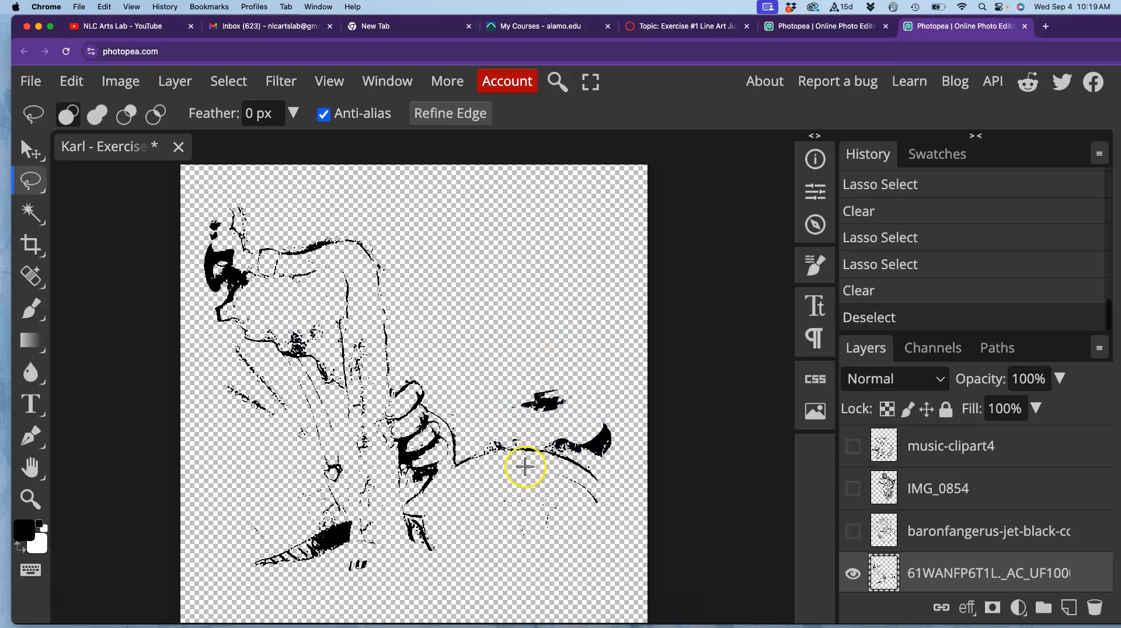
Free-transform the saxophonist line art: scale it to 103.34%, rotate it -23.4°, and shift it toward the canvas's left edge.
key("super+minus")
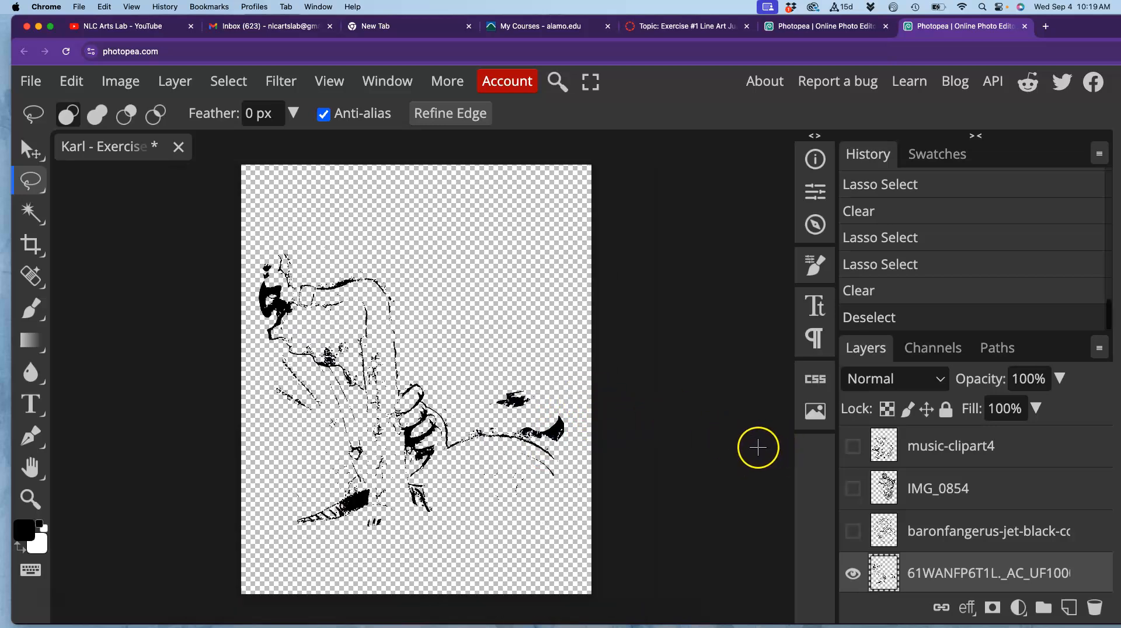
key("alt+super+t")
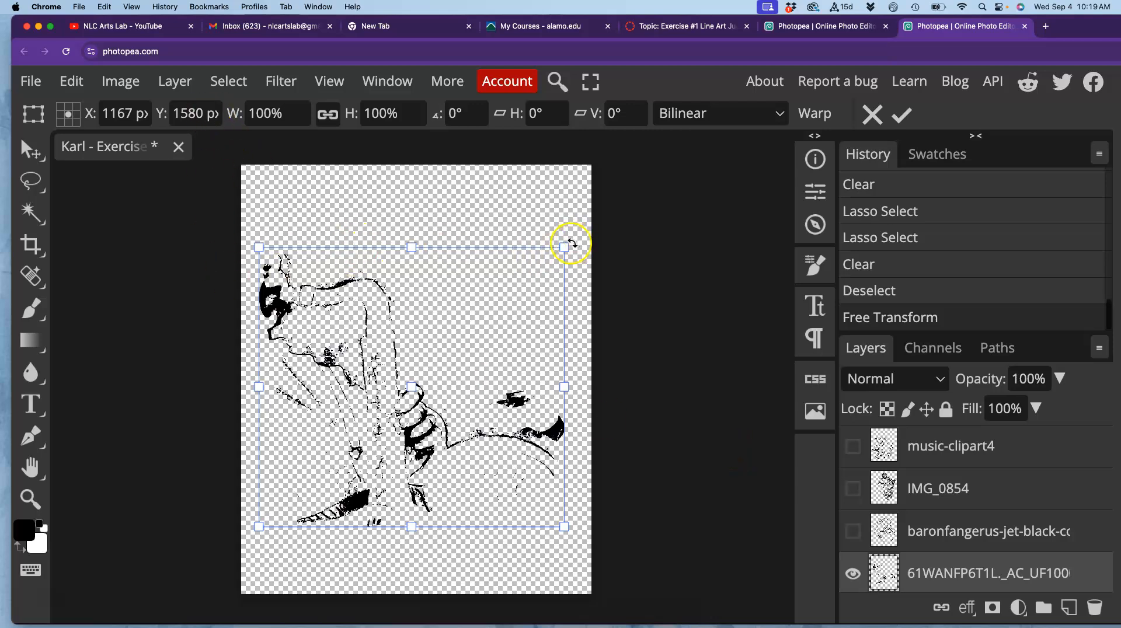
left_click_drag(569, 242, 534, 170)
left_click_drag(488, 226, 466, 238)
left_click_drag(631, 455, 596, 435)
Warp the saxophonist line art, pulling its head and back up into the canvas and raising the bell side, and apply the transform.
right_click(465, 383)
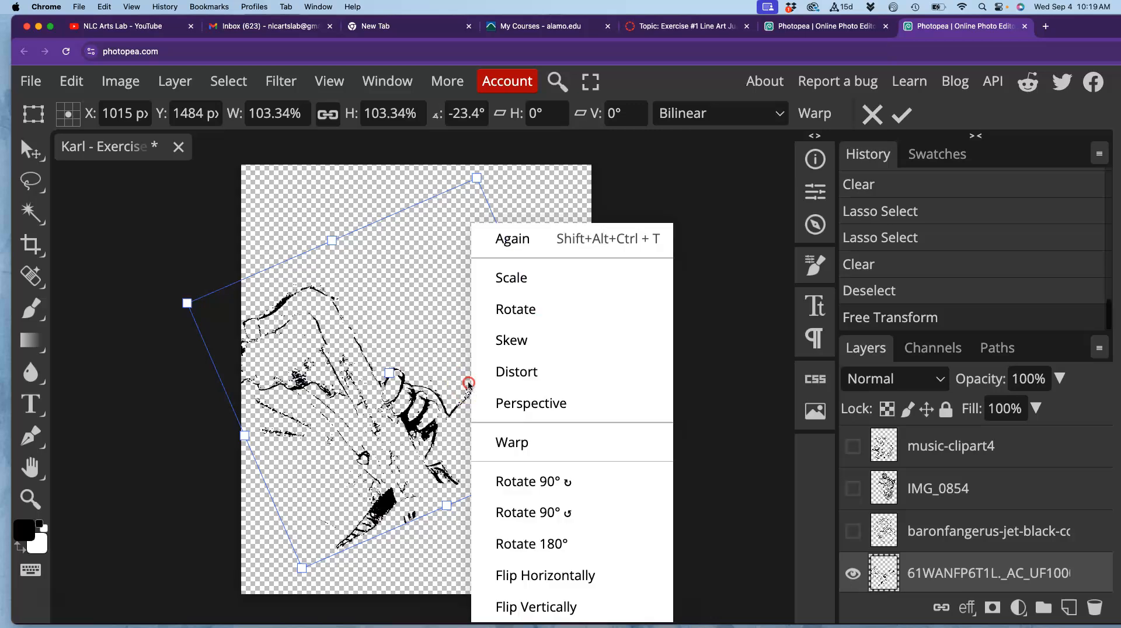
left_click(511, 444)
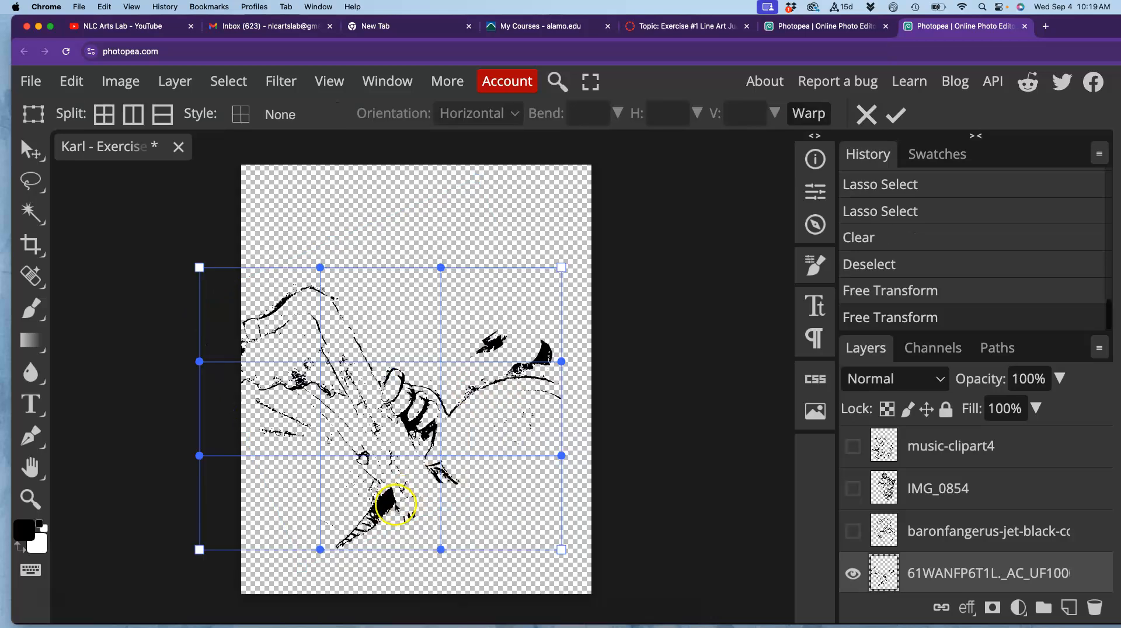
left_click_drag(417, 540, 423, 532)
mouse_move(303, 365)
left_mouse_down()
mouse_move(294, 306)
mouse_move(366, 254)
left_mouse_up()
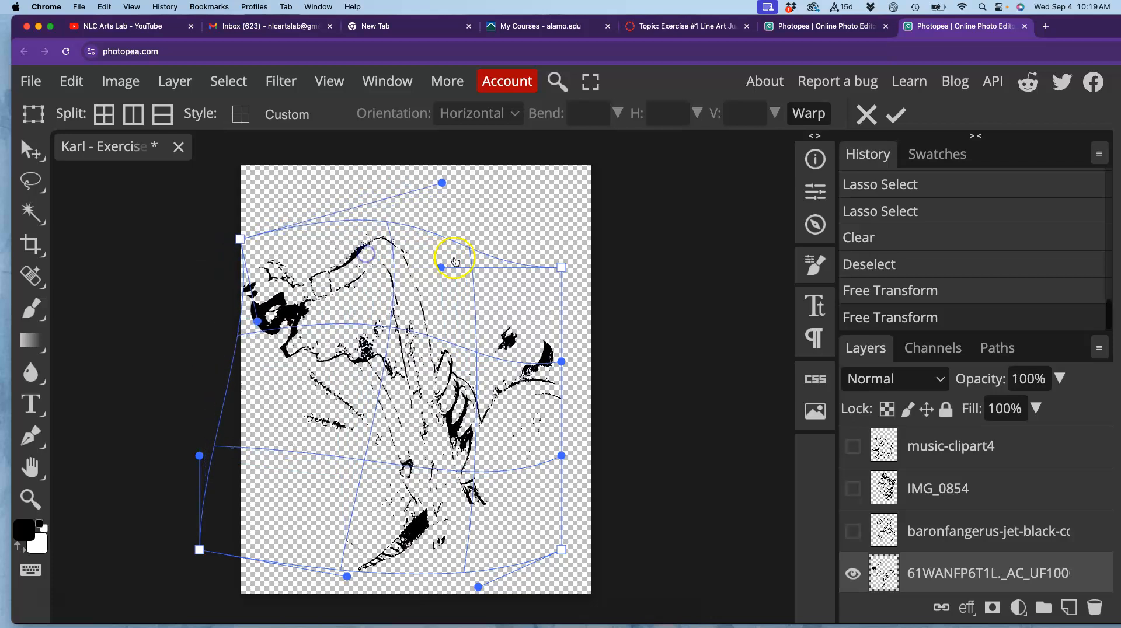
mouse_move(486, 263)
left_mouse_down()
mouse_move(521, 220)
mouse_move(518, 233)
left_mouse_up()
left_click_drag(359, 362, 373, 359)
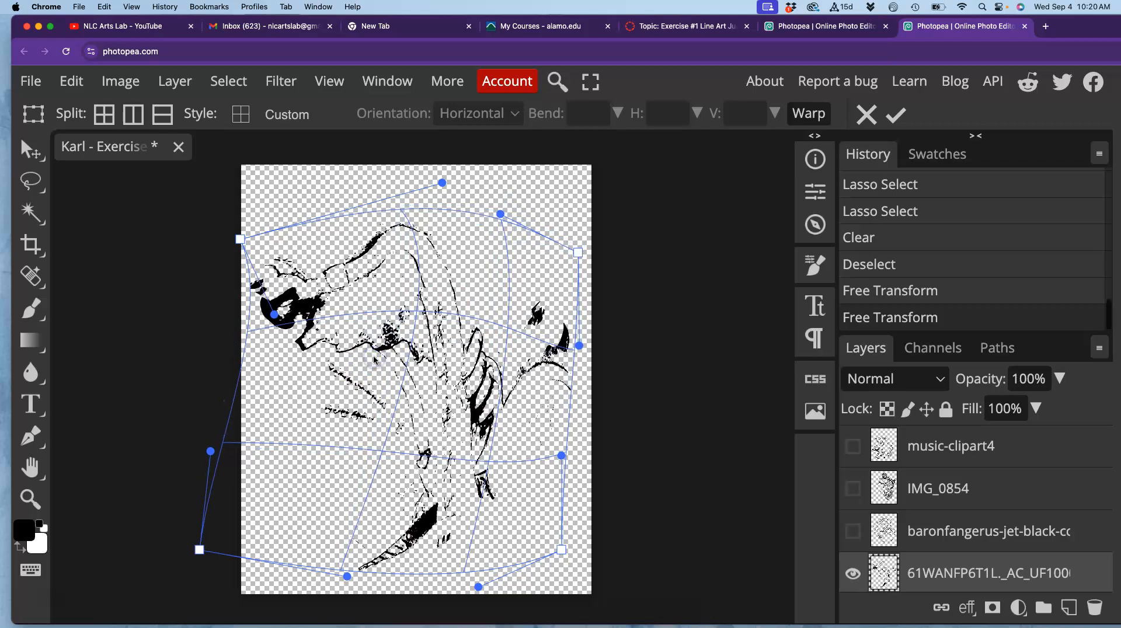
key("Return")
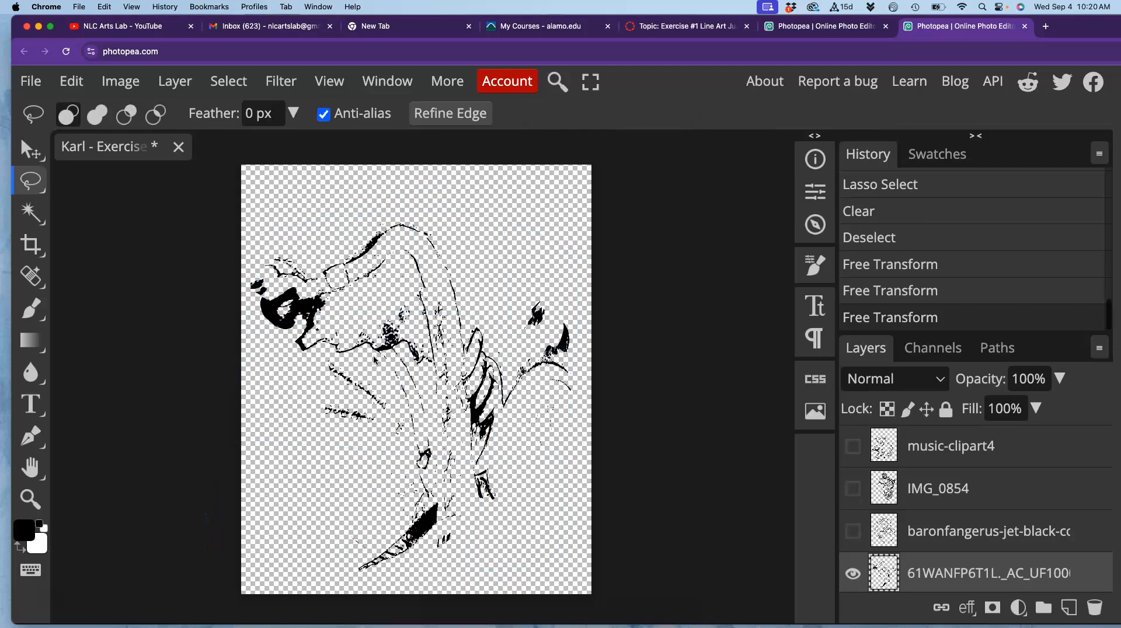
Show the baronfangerus-jet-black, IMG_0854 and music-clipart4 layers together with the cover line art.
left_click(853, 531)
left_click(853, 489)
left_click(854, 446)
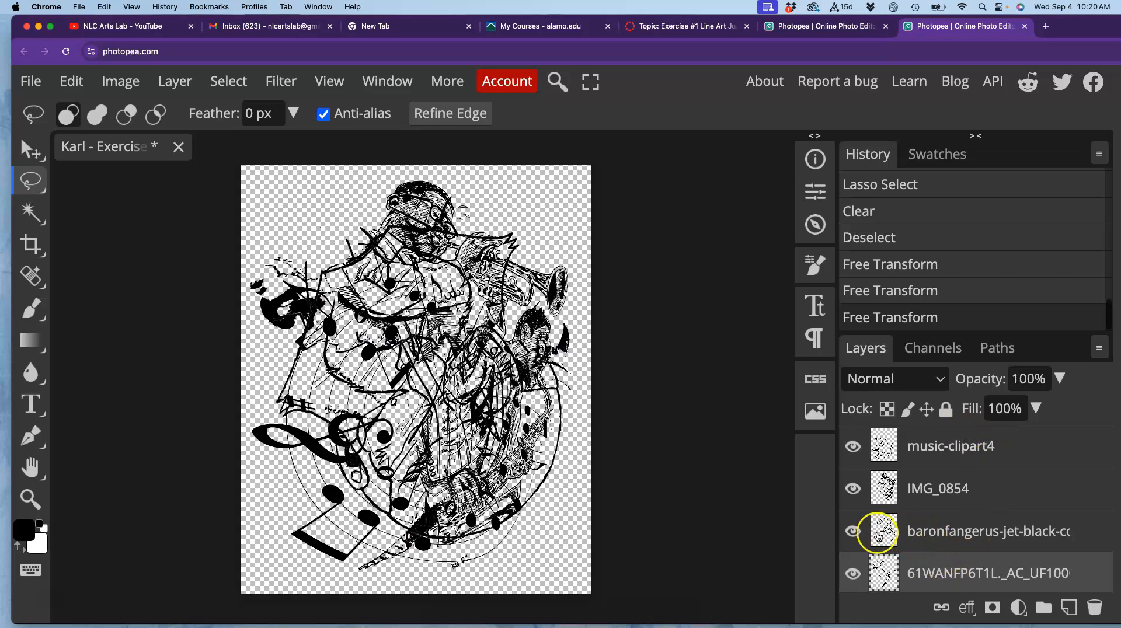
Toggle the baronfangerus-jet-black layer's visibility to check which lines it adds to the composition.
left_click(853, 532)
left_click(853, 531)
left_click(853, 532)
left_click(853, 532)
Lasso the lower-central lines inside the large curve on the baronfangerus-jet-black layer, hide the other layers, and delete the selected lines.
left_click(914, 529)
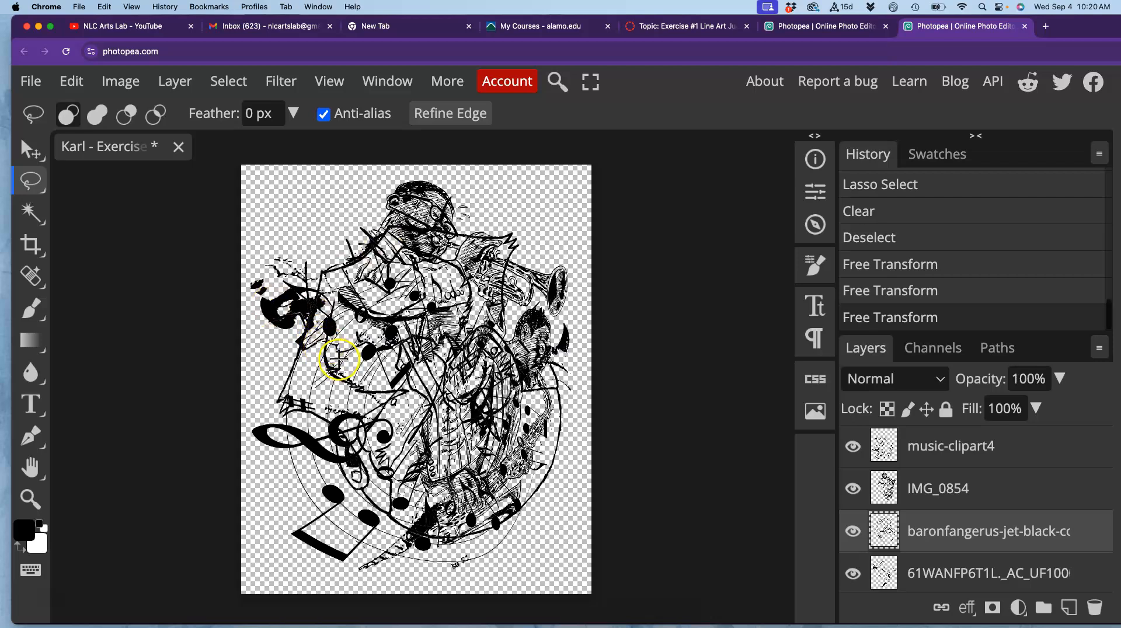
left_click_drag(354, 364, 314, 370)
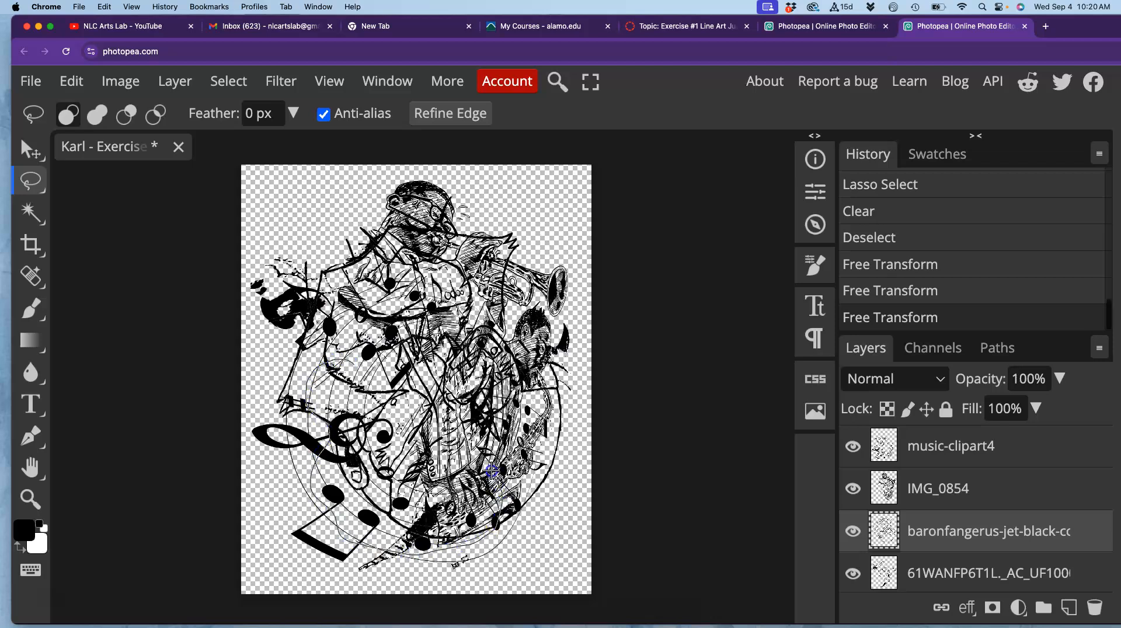
left_click_drag(403, 372, 349, 357)
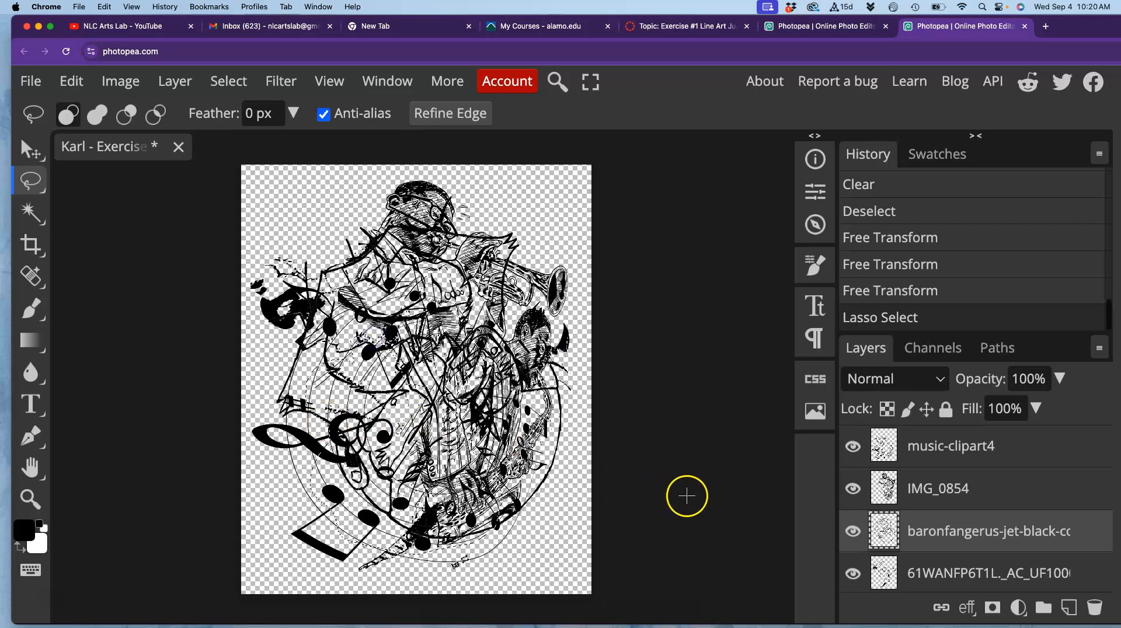
scroll(621, 460, "up", 6)
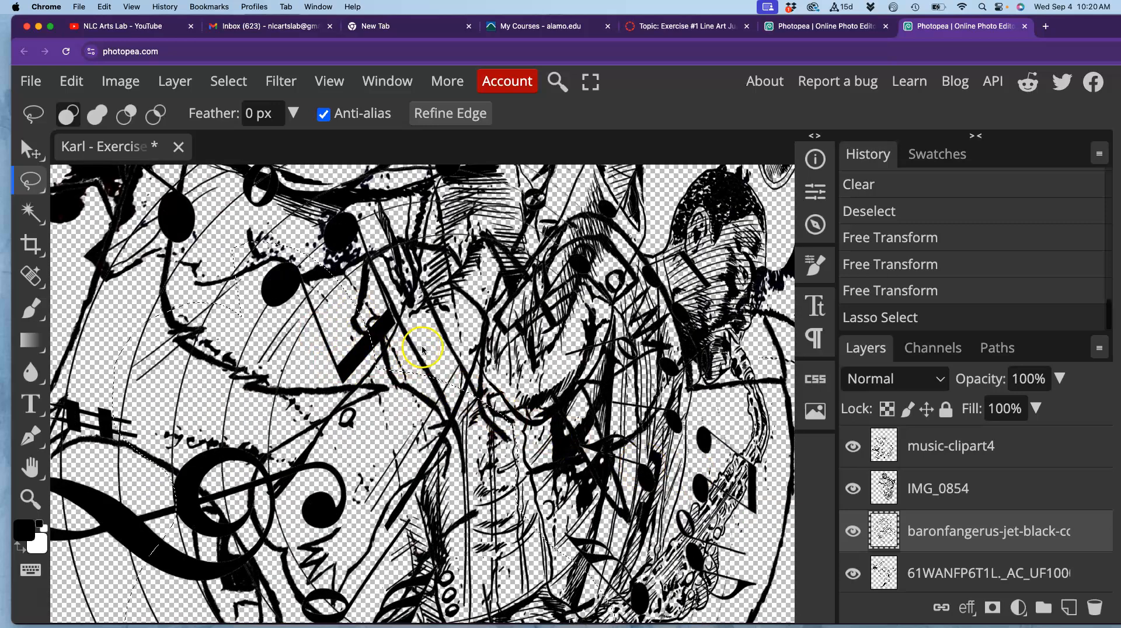
scroll(514, 379, "down", 8)
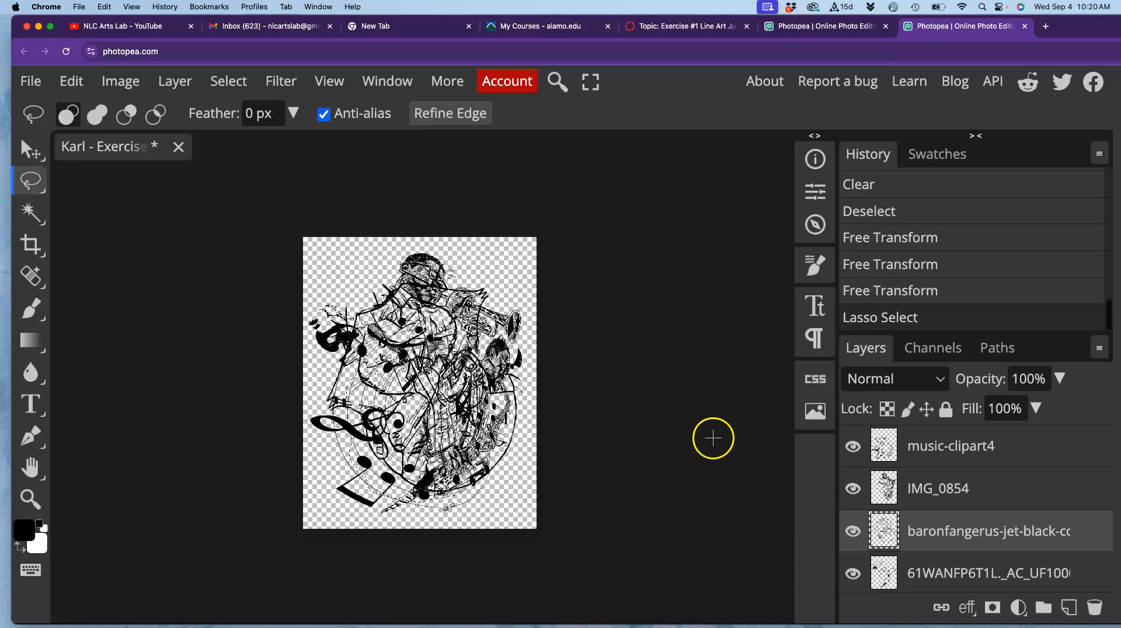
left_click(853, 488)
left_click(853, 446)
left_click(853, 573)
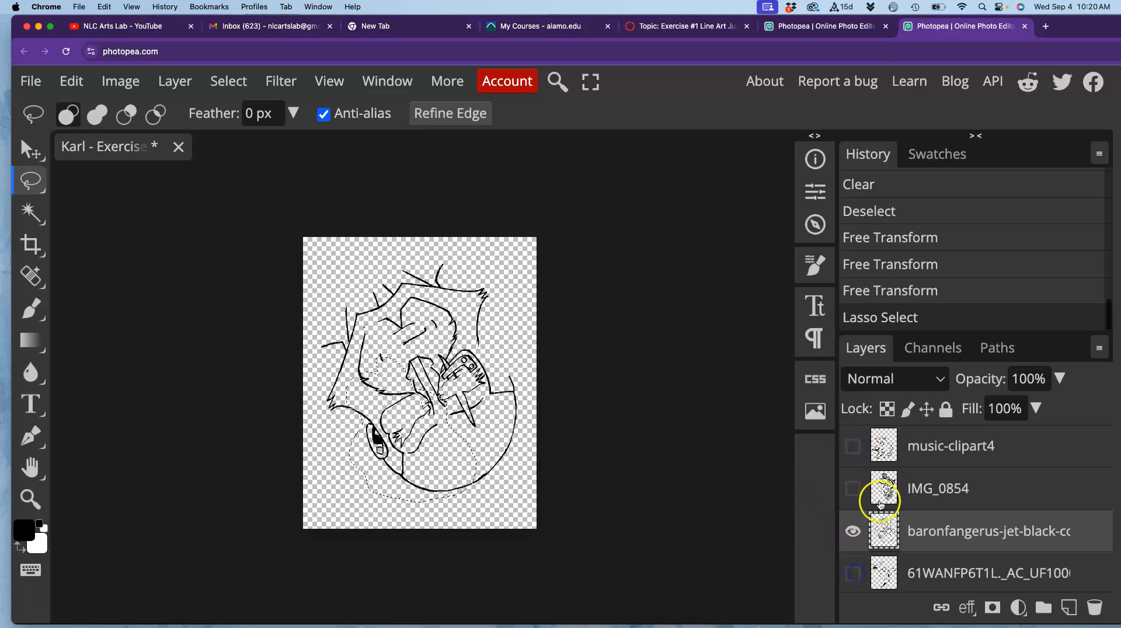
scroll(531, 368, "up", 6)
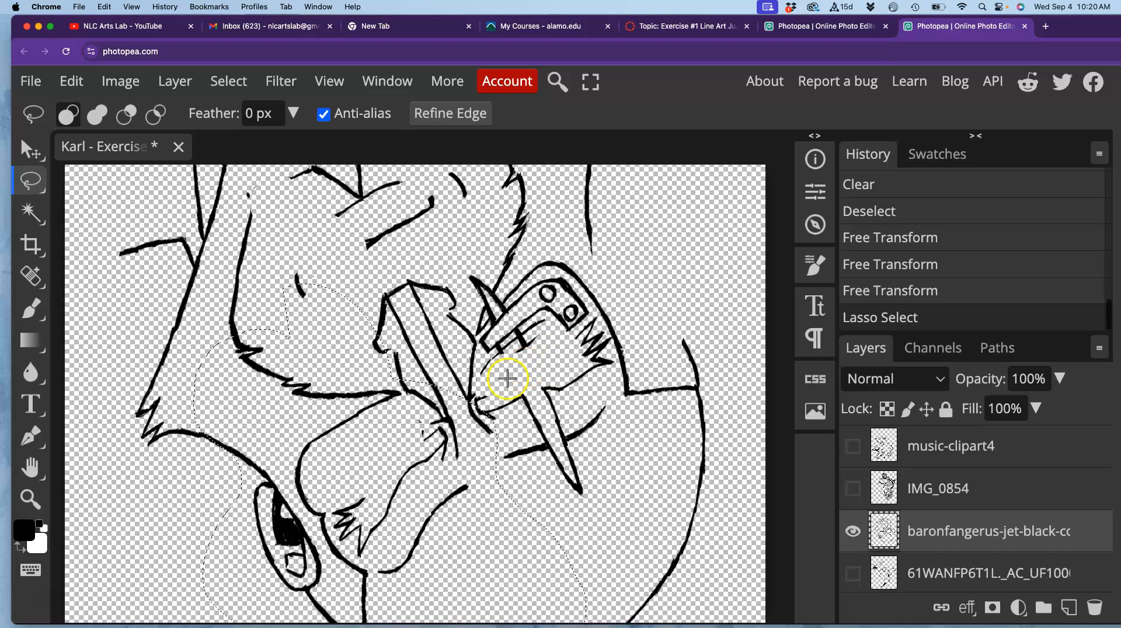
key("Delete")
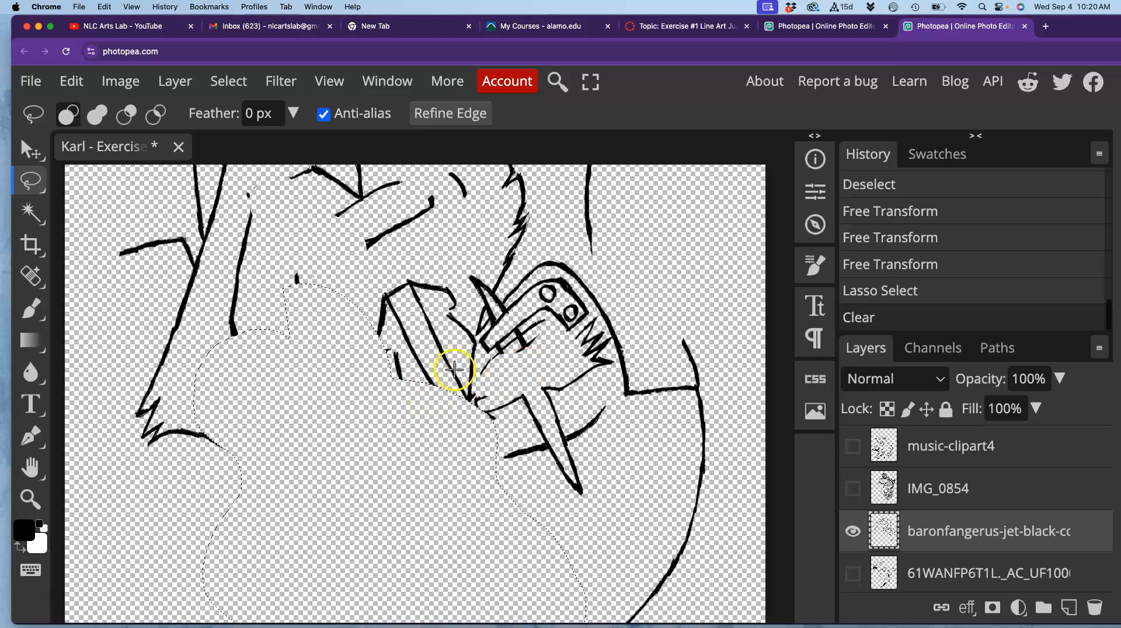
Show the IMG_0854 and music-clipart4 layers again.
scroll(484, 390, "down", 5)
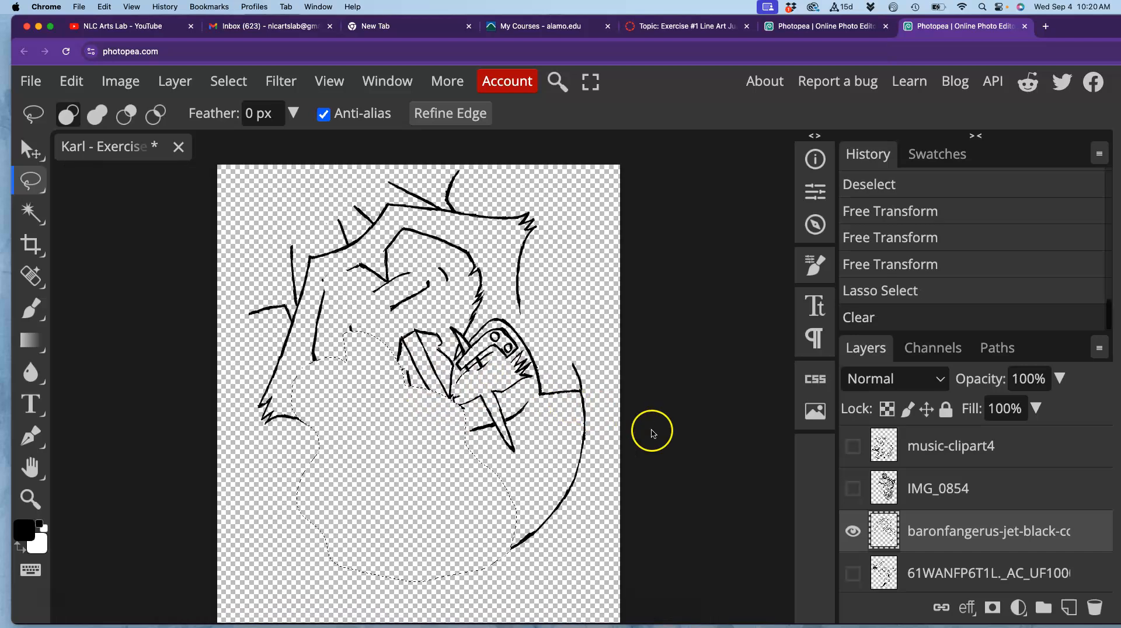
left_click(854, 488)
left_click(853, 448)
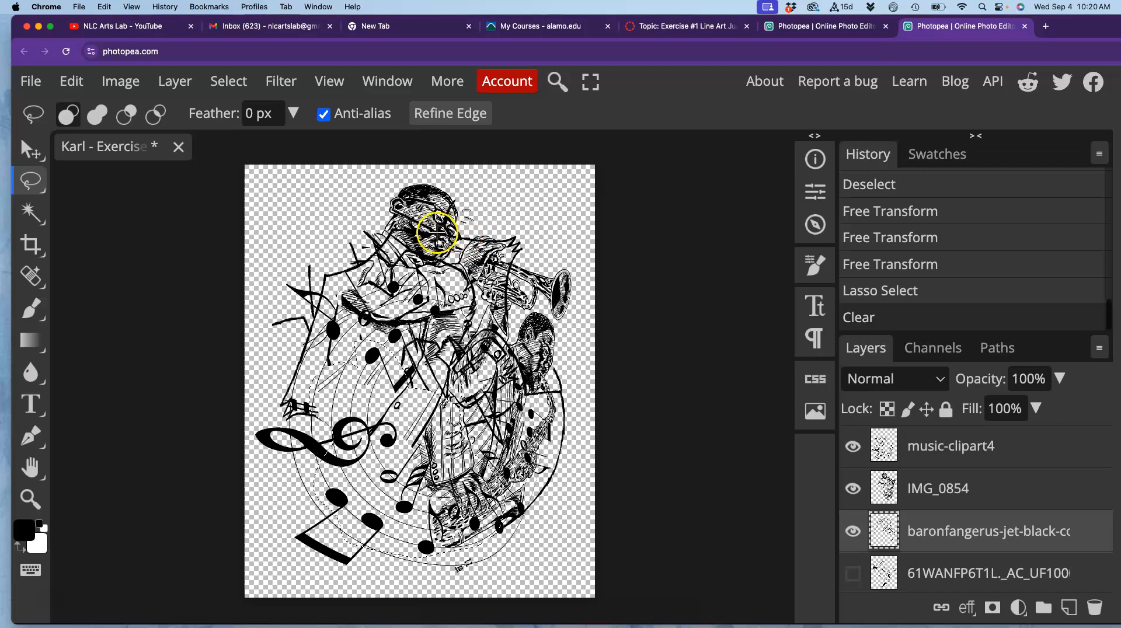
Lasso the baronfangerus-jet-black layer's lines that cross the trumpeter's face, delete them, and deselect.
left_click(853, 531)
left_click(853, 531)
left_click(446, 230)
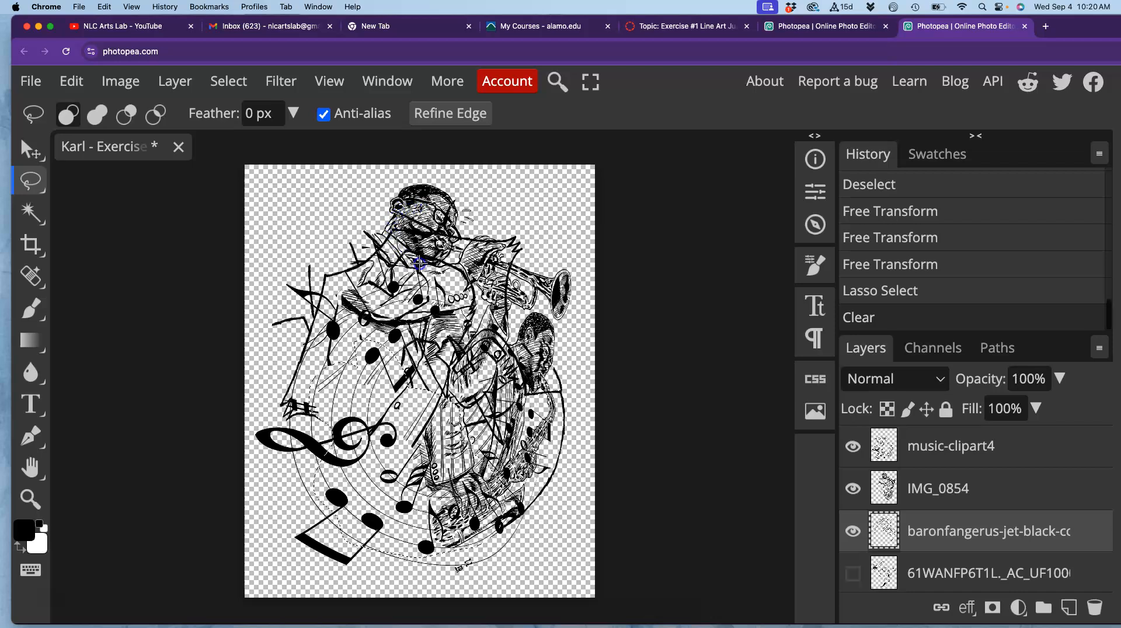
left_click_drag(454, 233, 446, 250)
key("Delete")
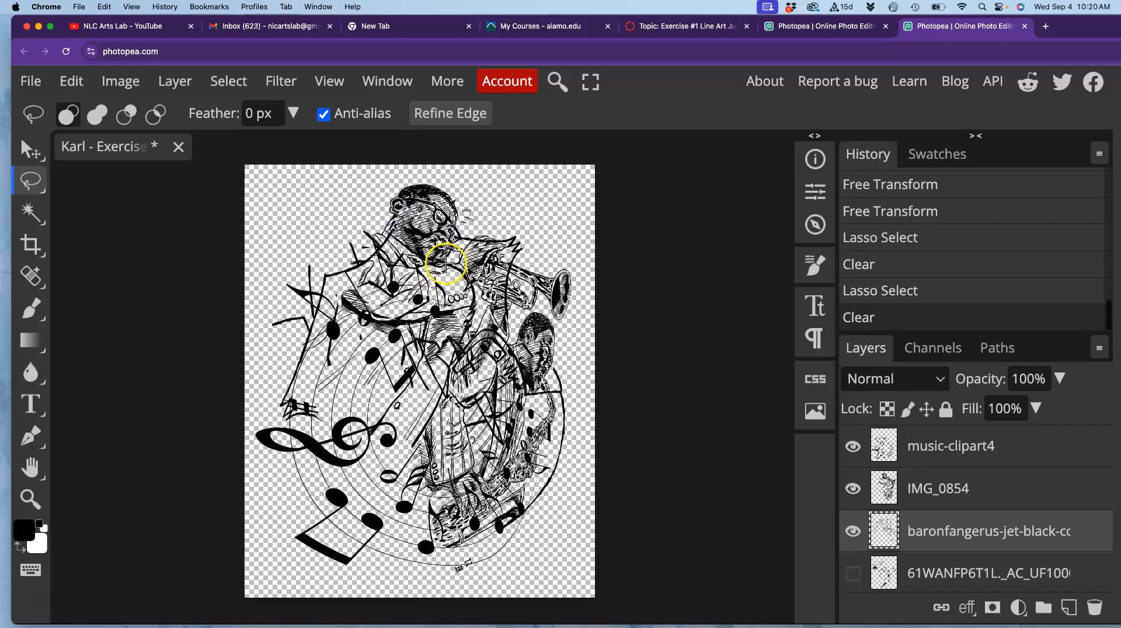
left_click(487, 287)
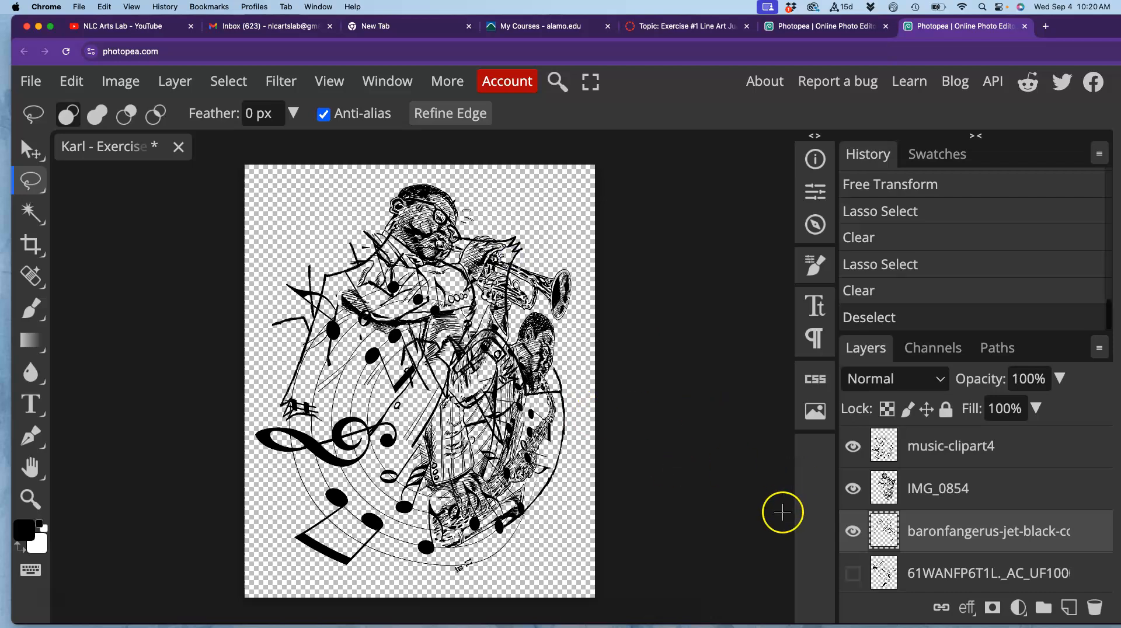
Show the Charlie Parker cover line art layer again in the composition.
left_click(854, 575)
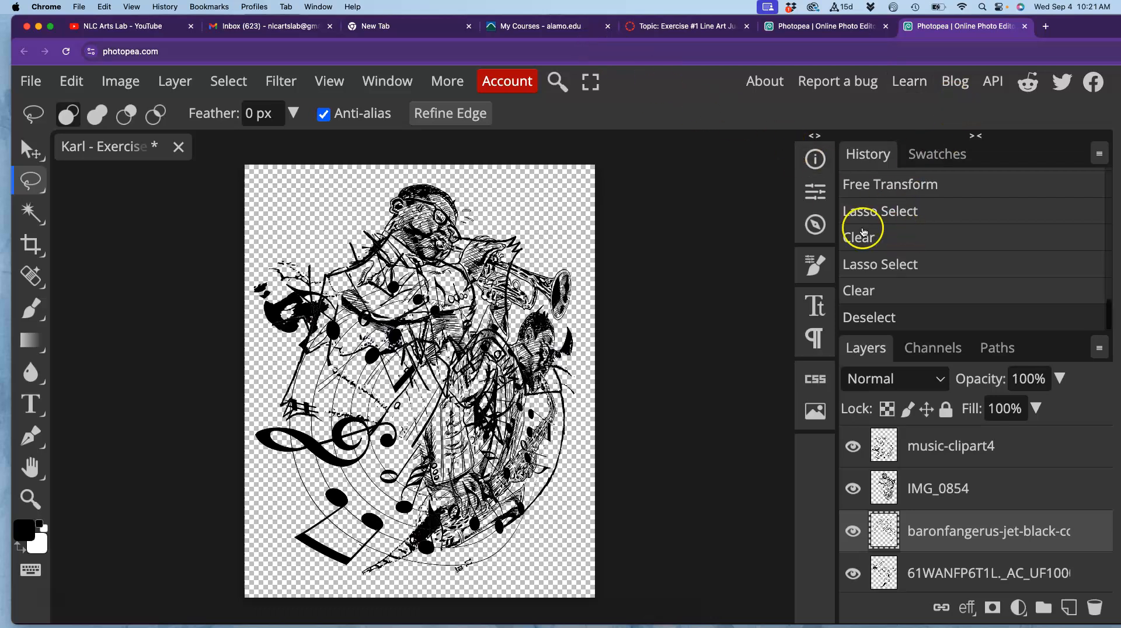
scroll(964, 513, "down", 2)
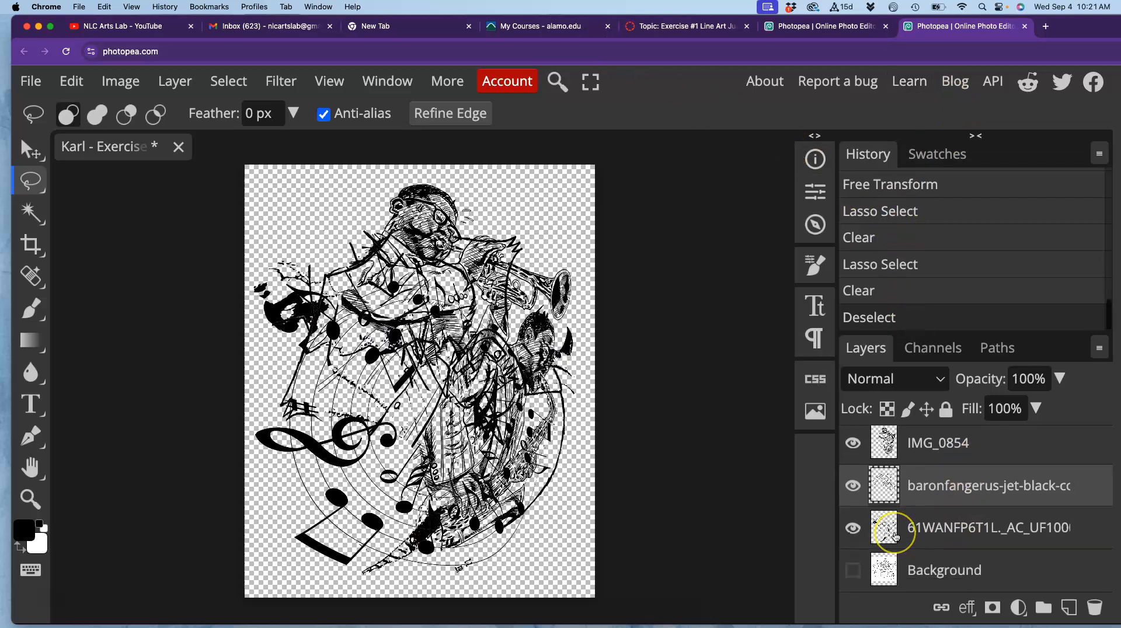
Show the Background layer's band drawing on its own by hiding all the other layers.
left_click(852, 571)
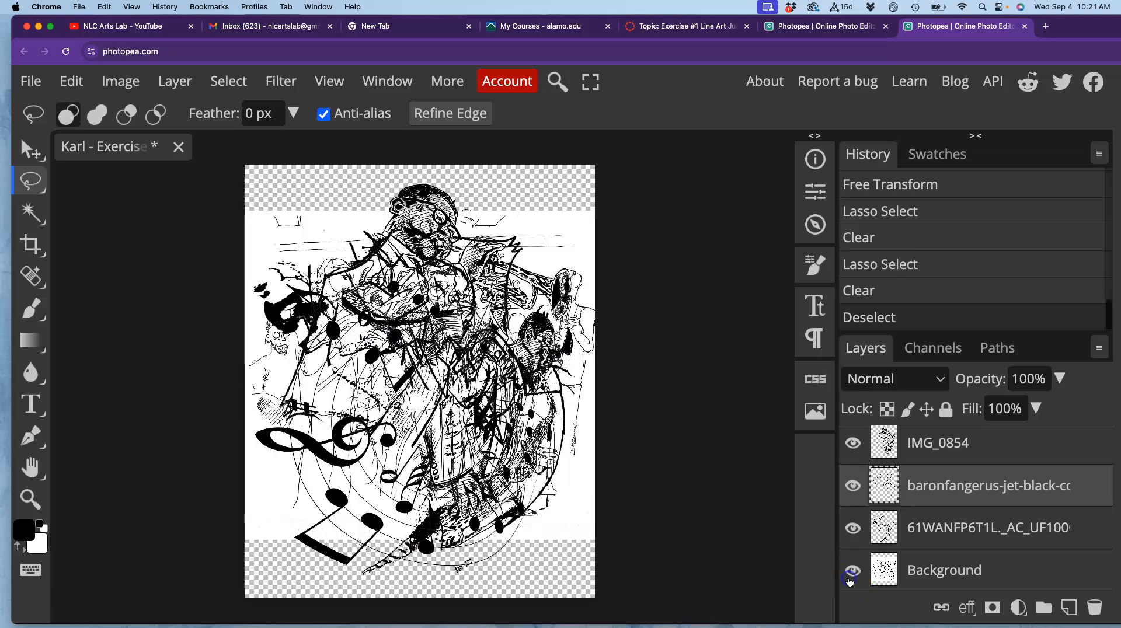
left_click(853, 528)
left_click(853, 486)
left_click(853, 486)
left_click(853, 445)
left_click(853, 486)
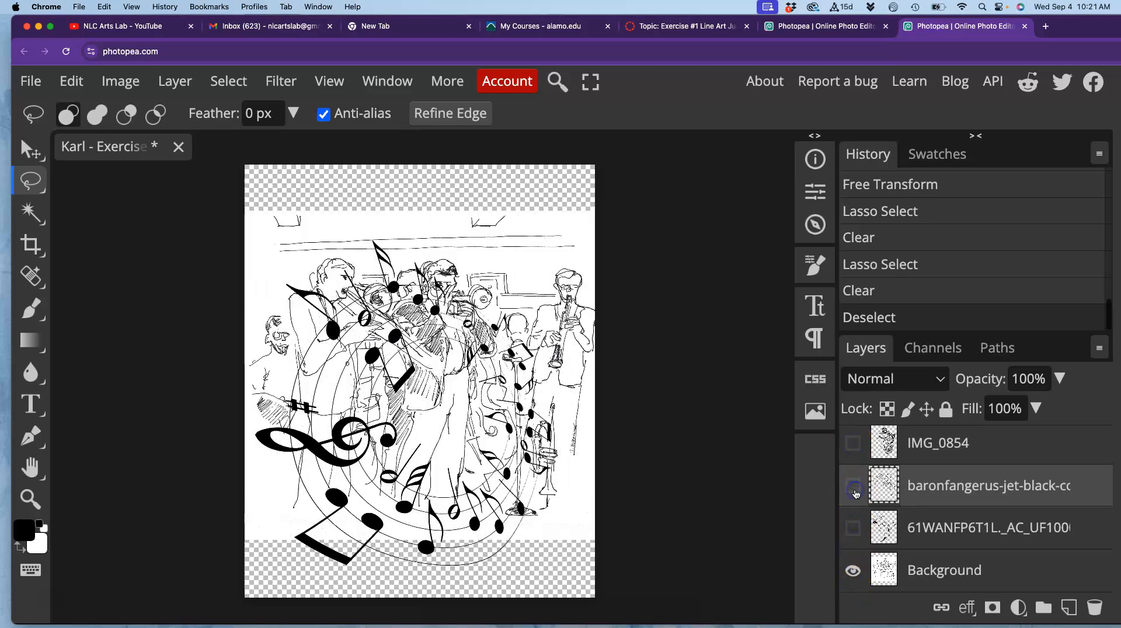
scroll(856, 473, "up", 1)
left_click(851, 448)
scroll(862, 494, "down", 1)
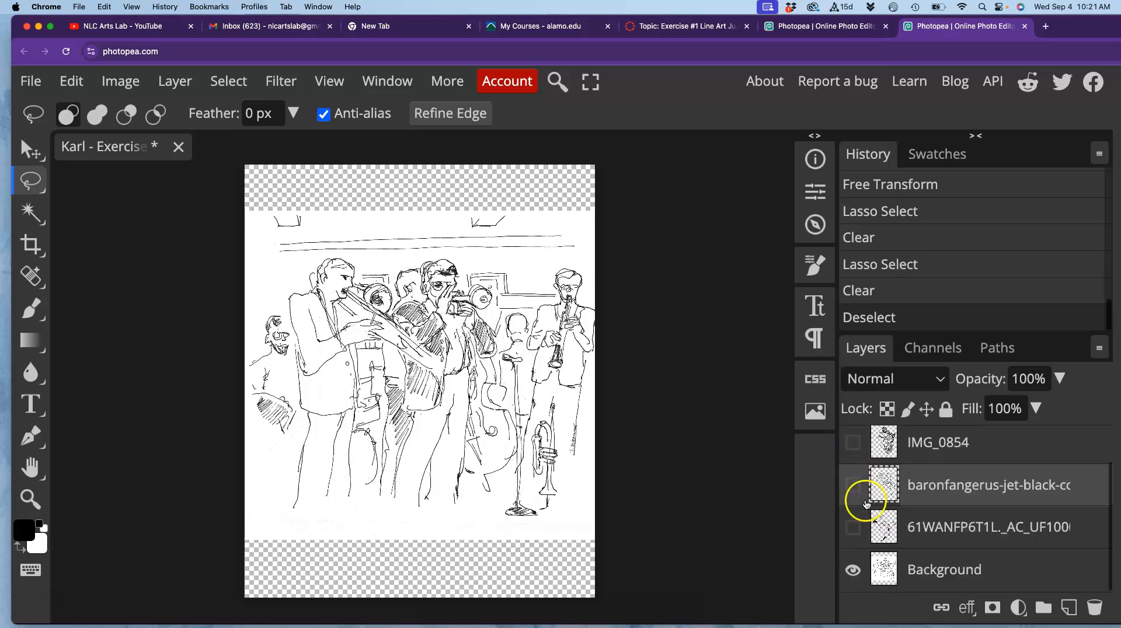
Apply Levels to the Background layer with input black at 67 and input white at 246.
left_click(884, 570)
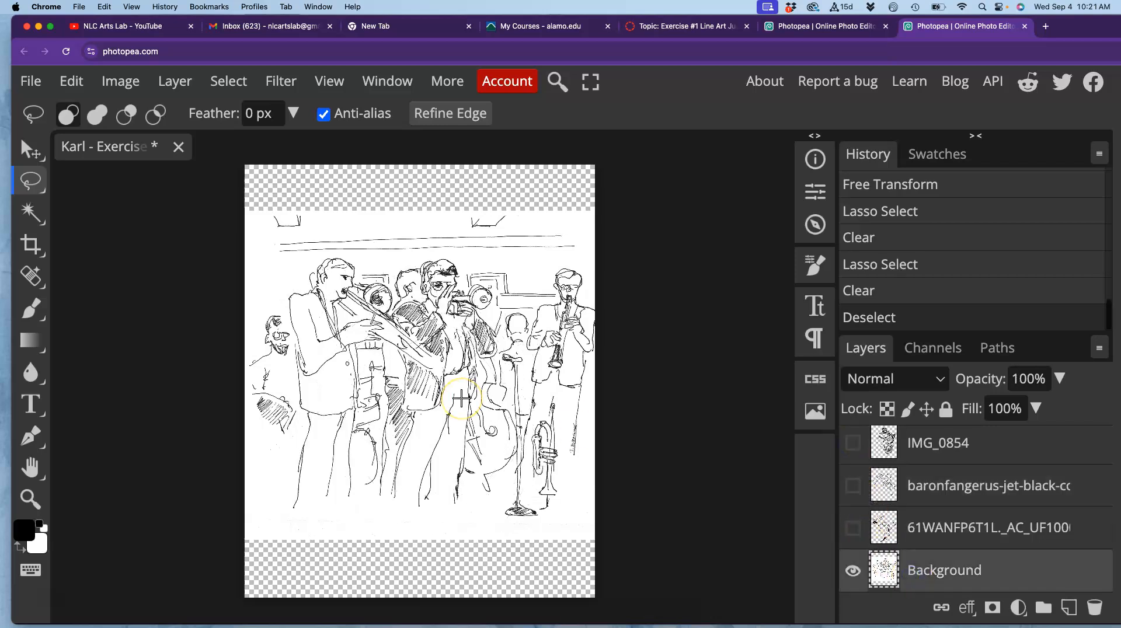
scroll(461, 399, "up", 5)
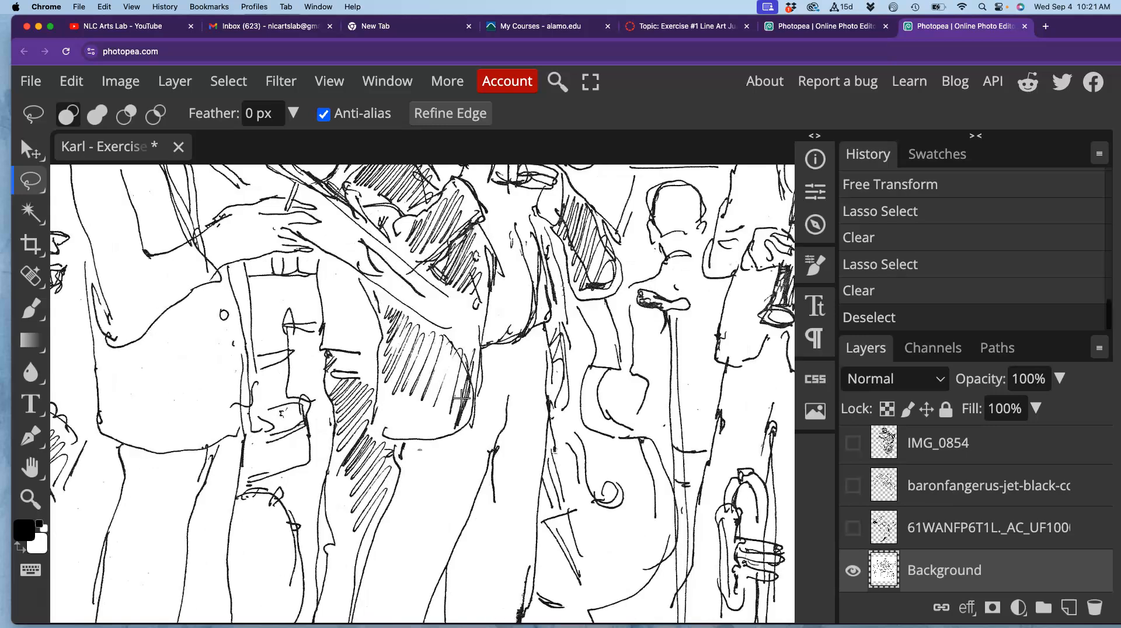
left_click(118, 86)
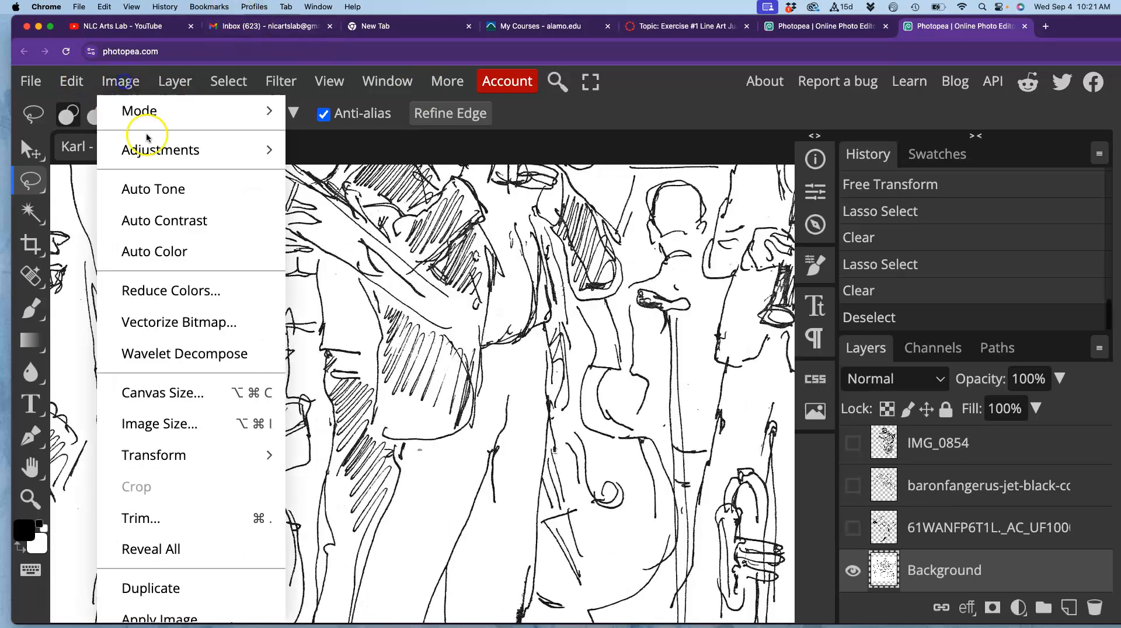
mouse_move(227, 154)
left_click(336, 115)
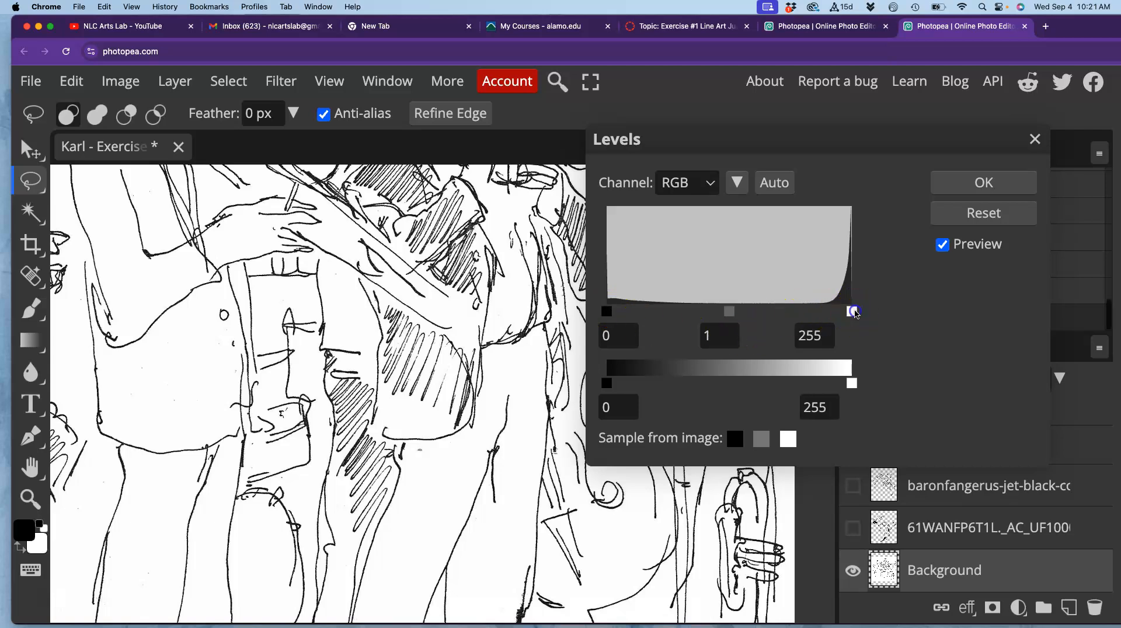
left_click_drag(606, 311, 670, 314)
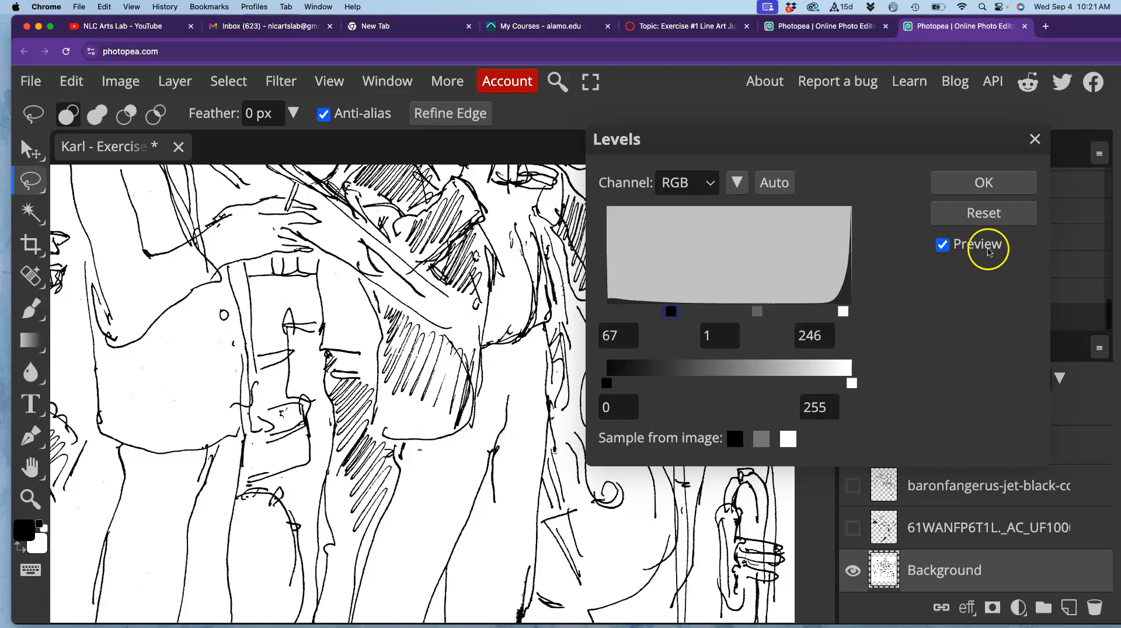
left_click(983, 183)
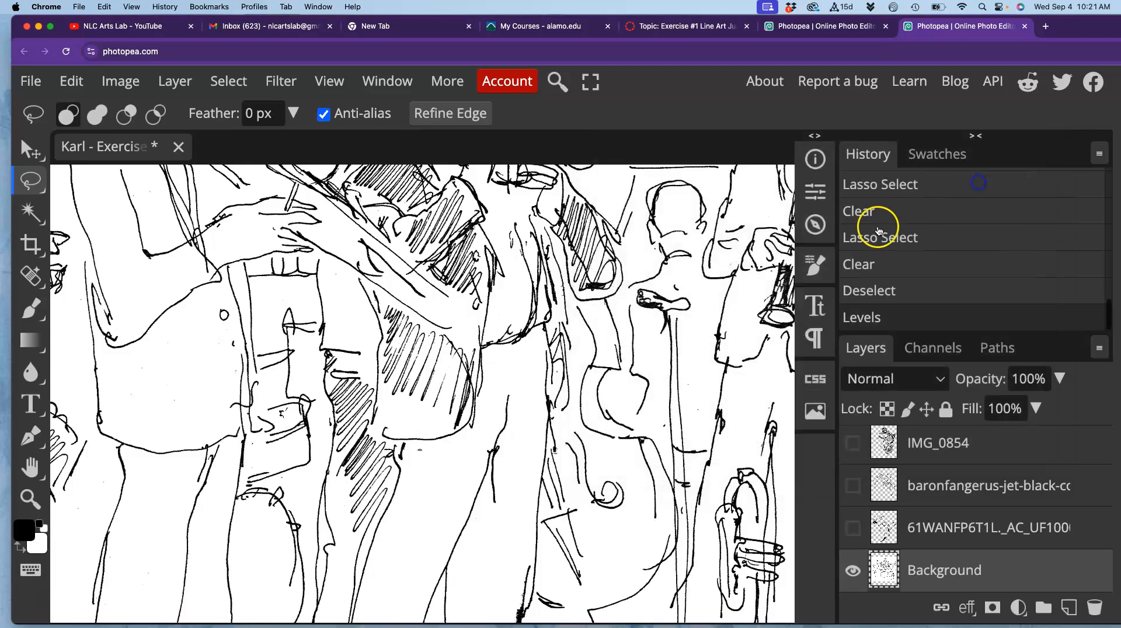
Select the white areas of the Background band drawing with the Magic Wand, delete them, and deselect.
left_click(30, 211)
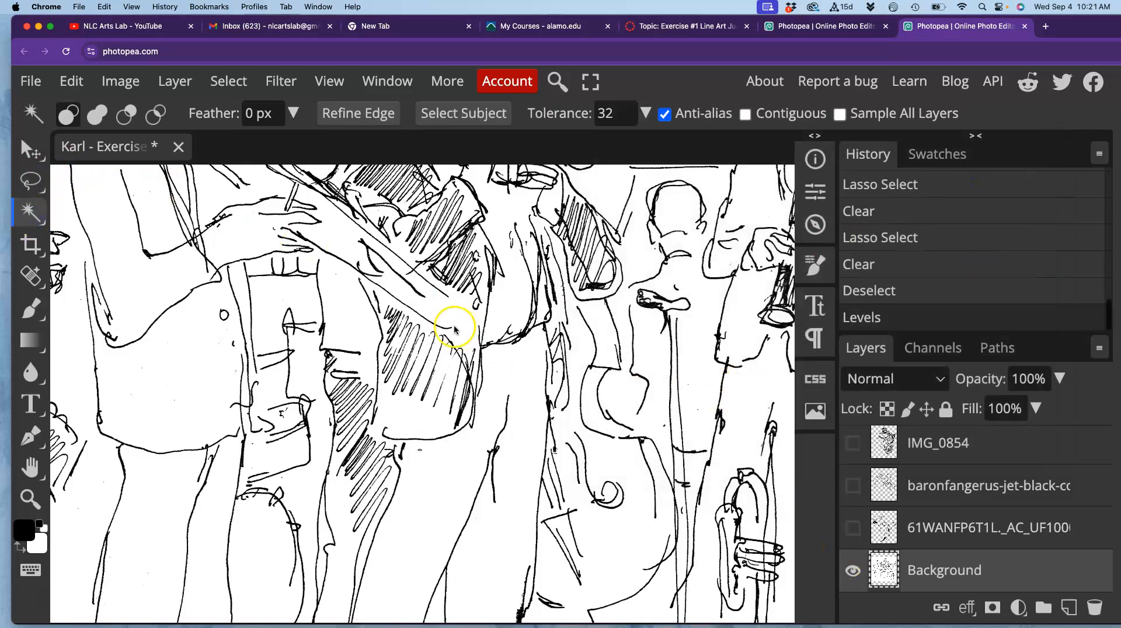
left_click(207, 349)
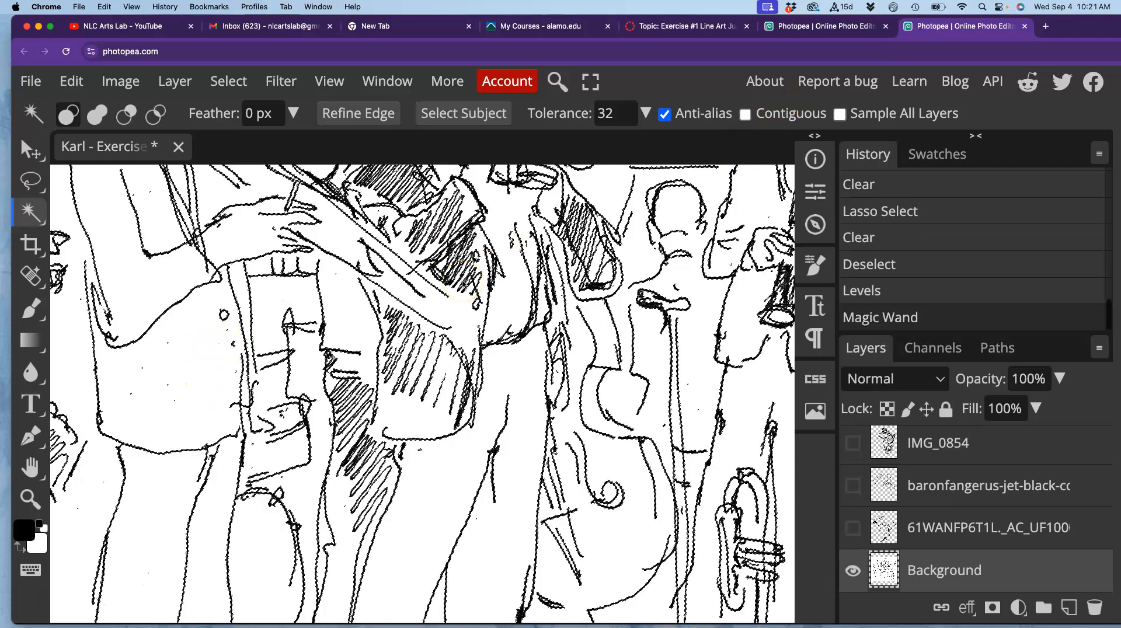
key("Delete")
scroll(464, 284, "down", 5)
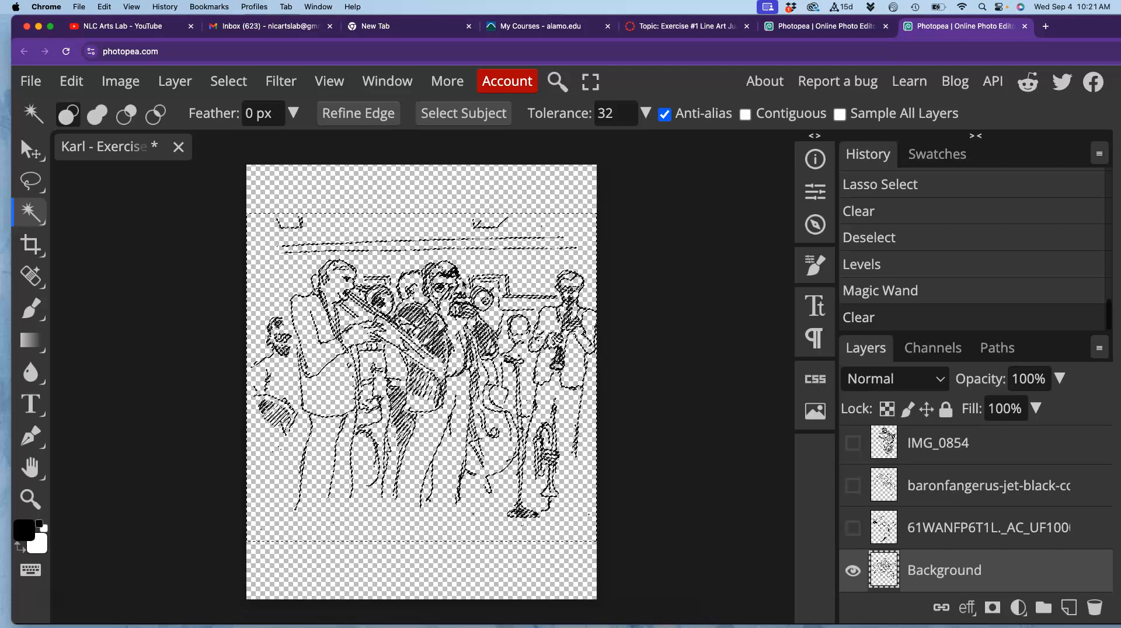
key("super+d")
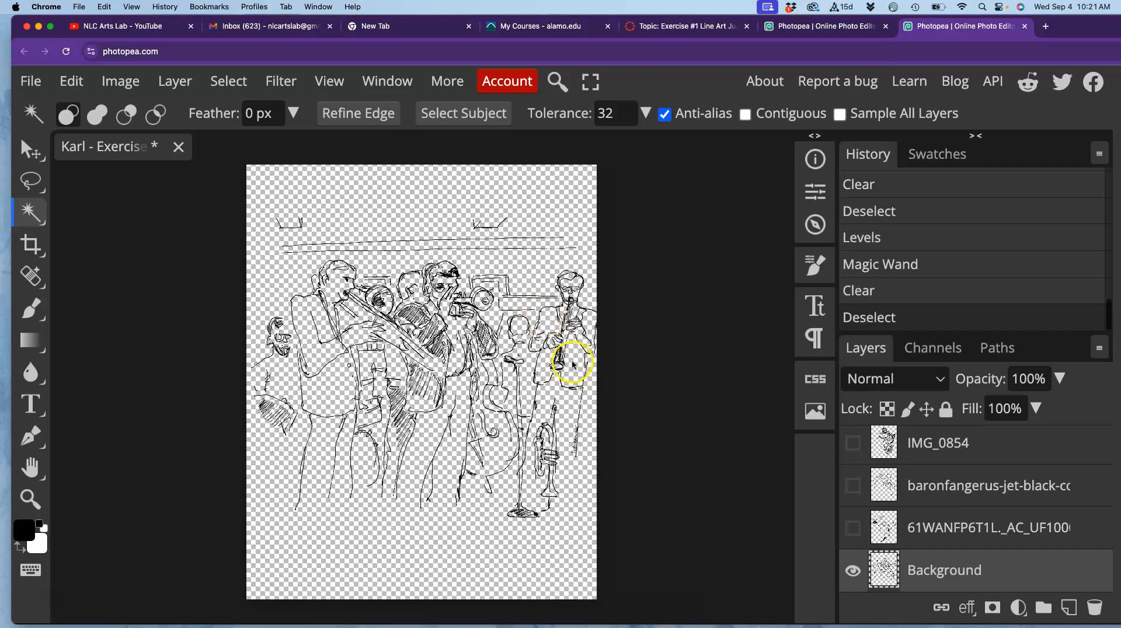
Rotate the Background band drawing to about -150.4° with Free Transform and switch the transform to Warp.
key("alt+super+t")
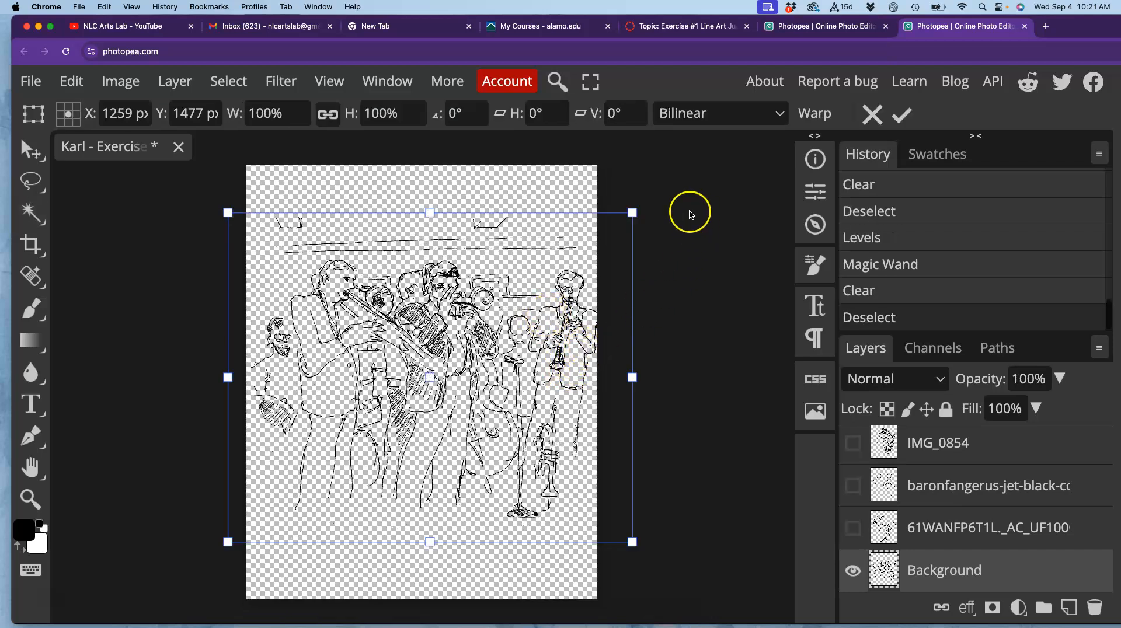
right_click(439, 316)
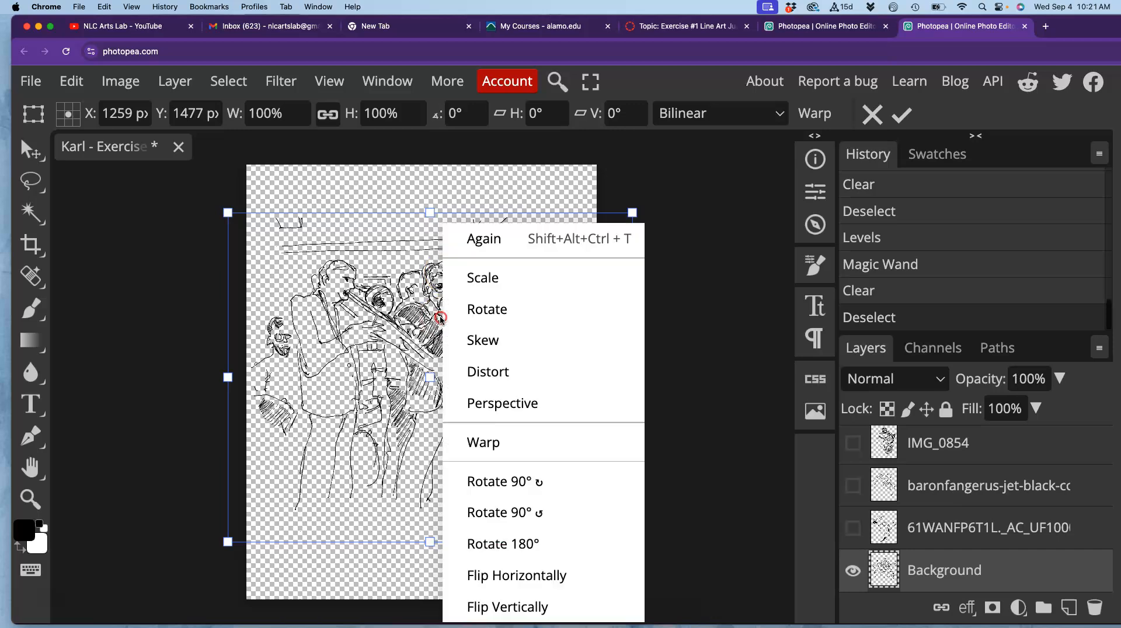
left_click(645, 200)
left_click_drag(644, 198, 173, 420)
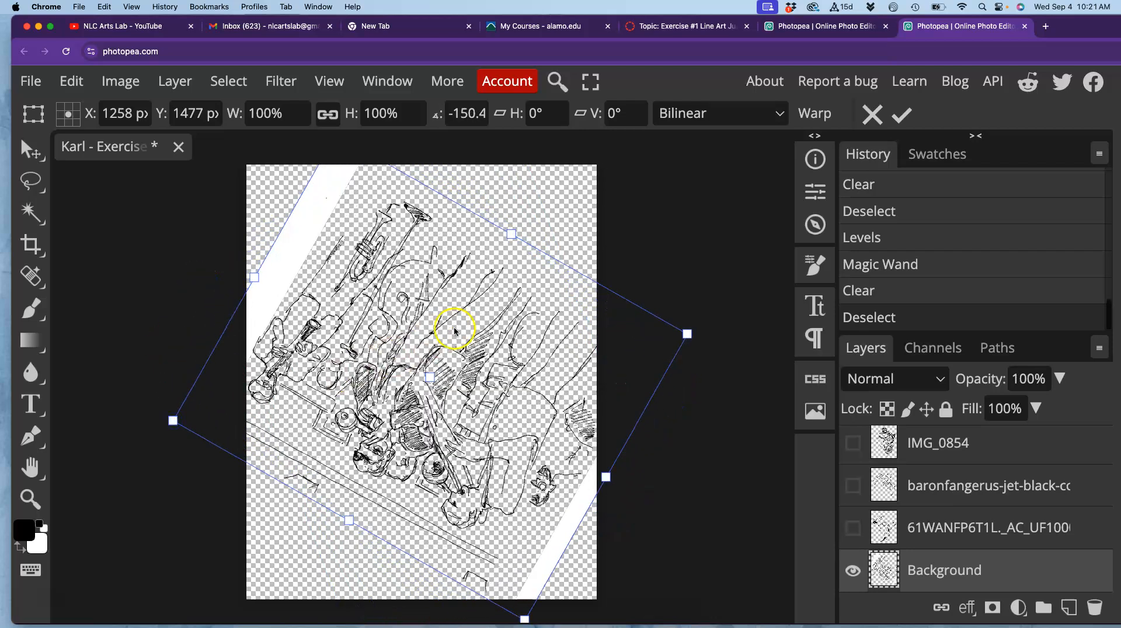
right_click(429, 350)
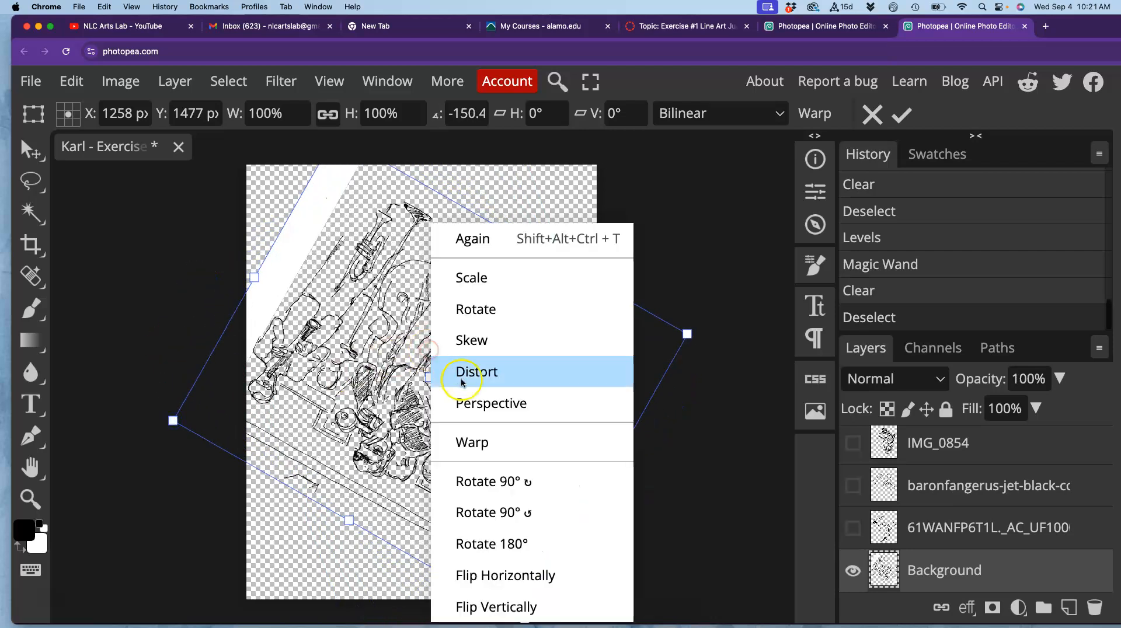
left_click(473, 443)
Commit the transform and show the 61WANFP6T1L, baronfangerus-jet-black, IMG_0854 and music-clipart4 layers again.
left_click(853, 528)
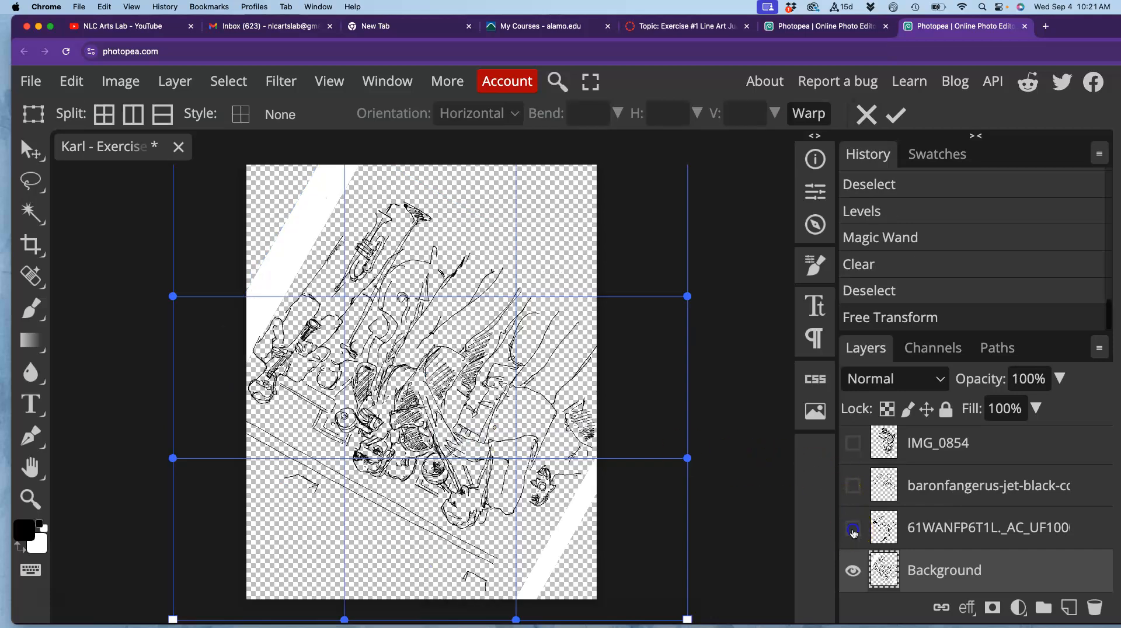
key("Return")
left_click(853, 485)
left_click(853, 443)
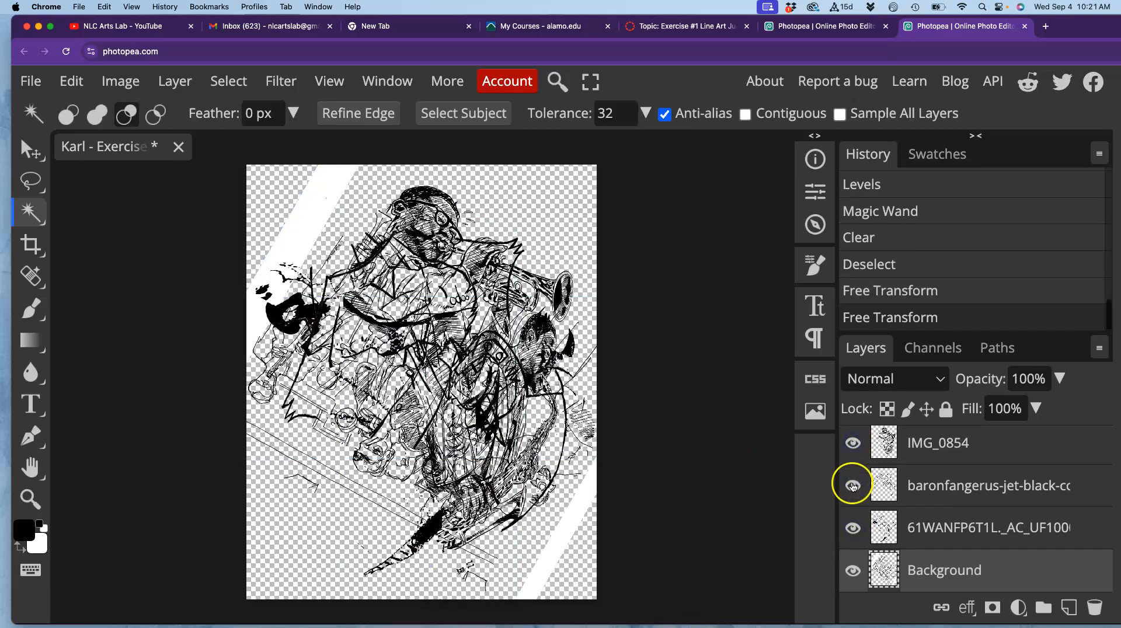
scroll(853, 502, "up", 1)
left_click(853, 448)
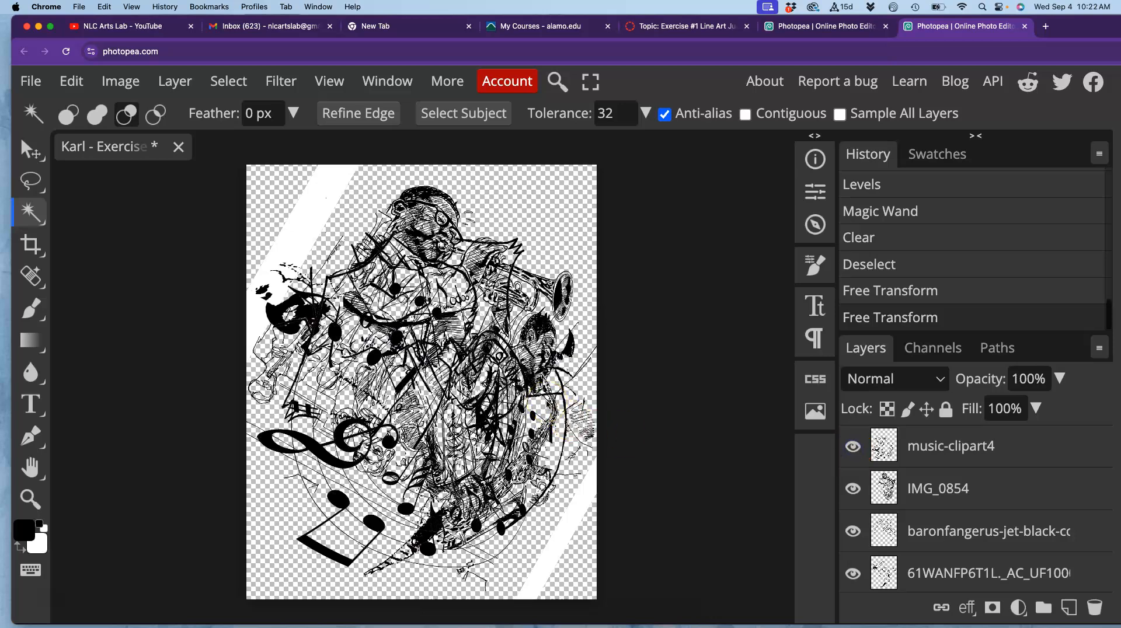
Warp the Background band drawing, bowing its lower lines downward and its upper lines upward beside the trumpeter's head.
key("alt+super+t")
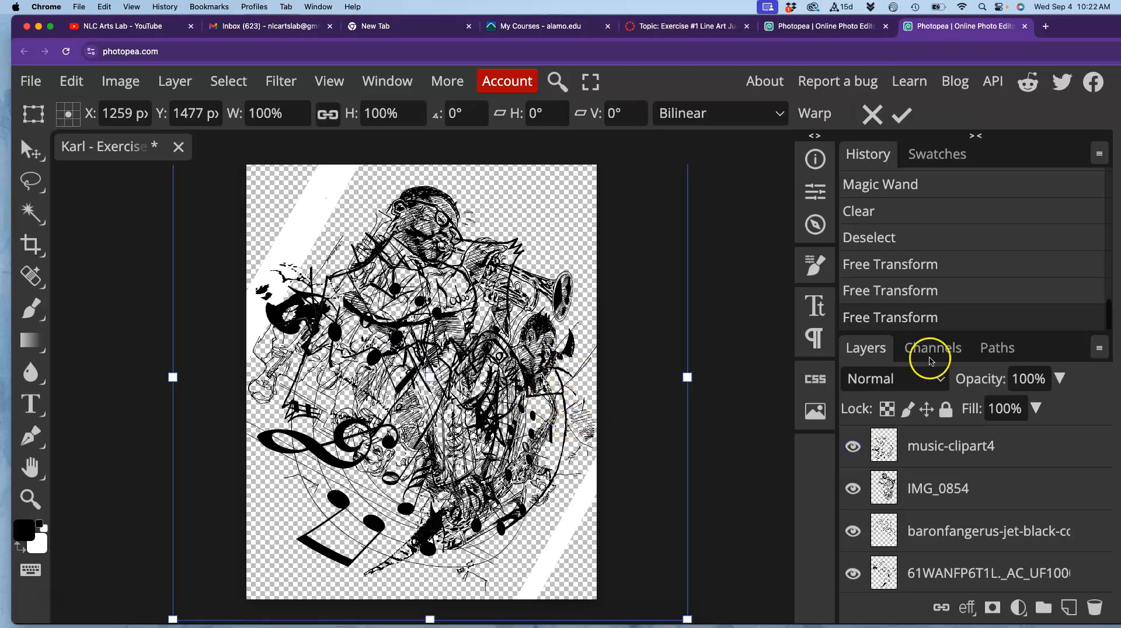
scroll(973, 496, "down", 1)
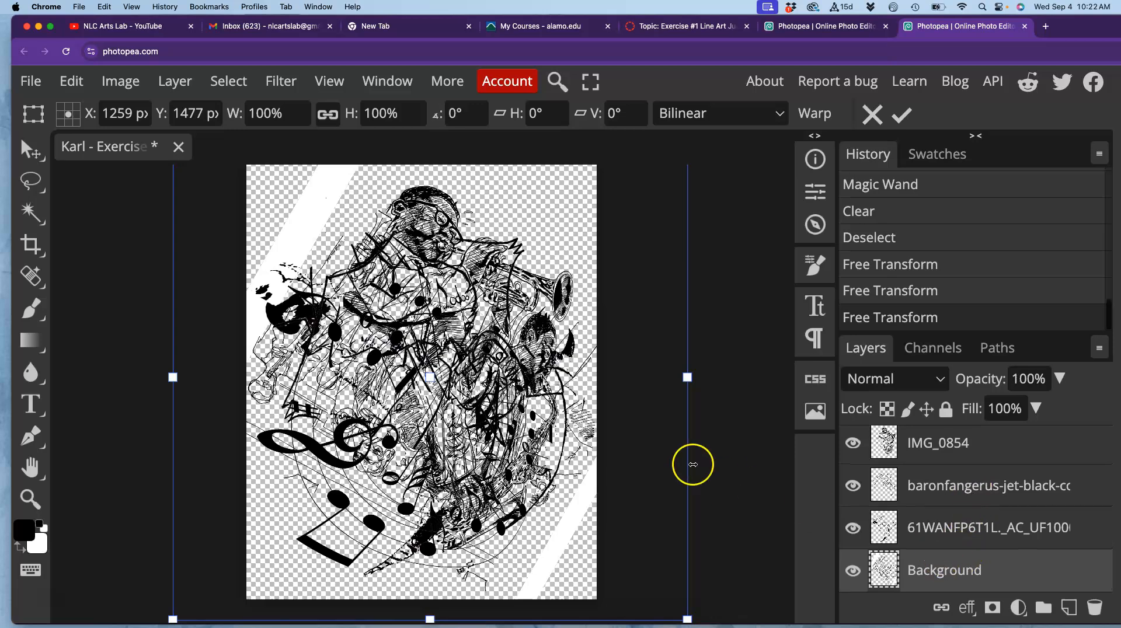
right_click(380, 459)
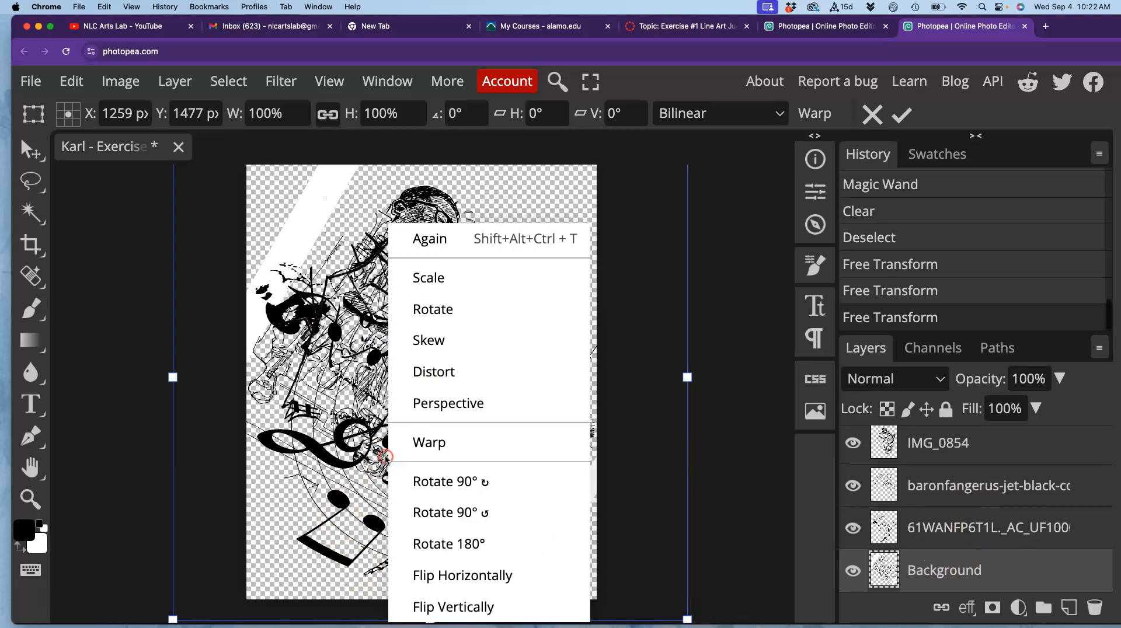
left_click(429, 442)
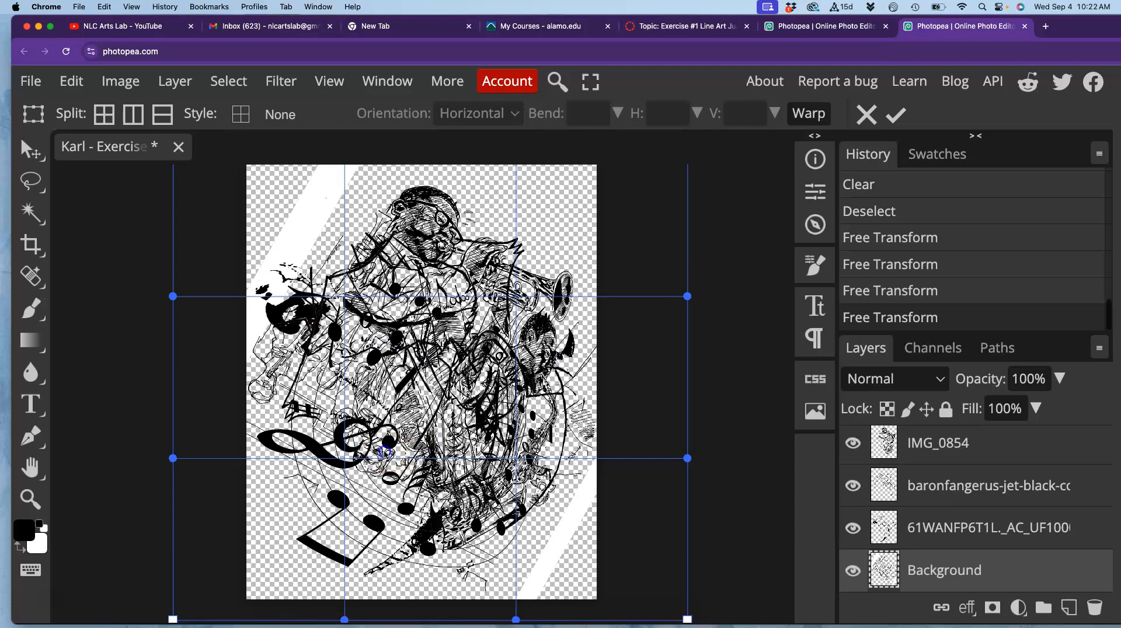
left_click_drag(358, 496, 359, 515)
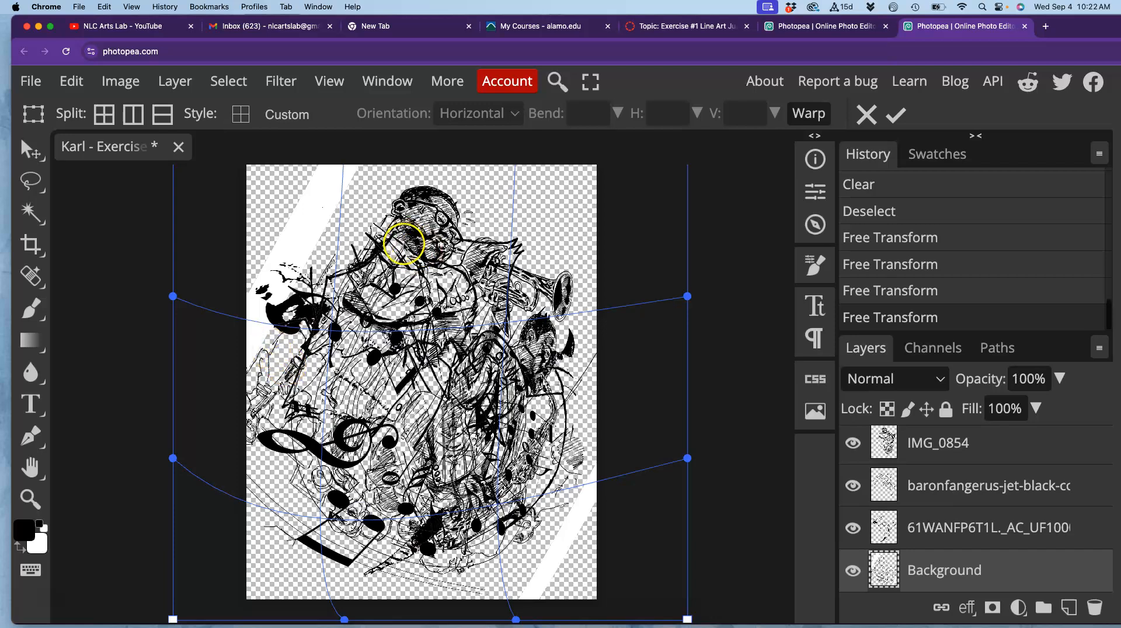
left_click_drag(389, 223, 398, 220)
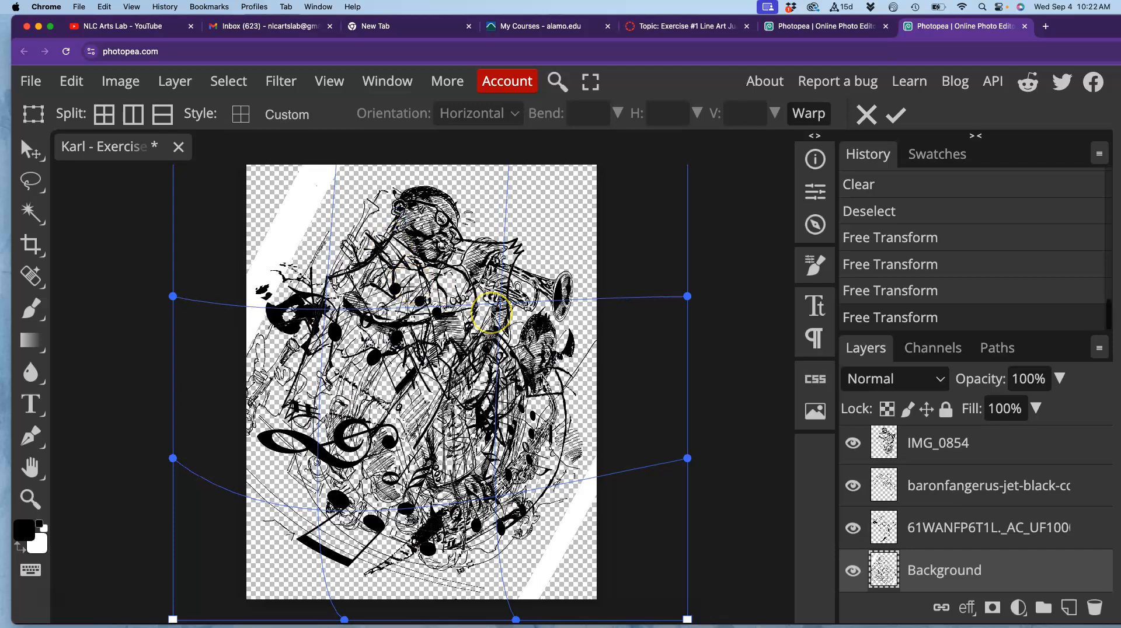
key("w")
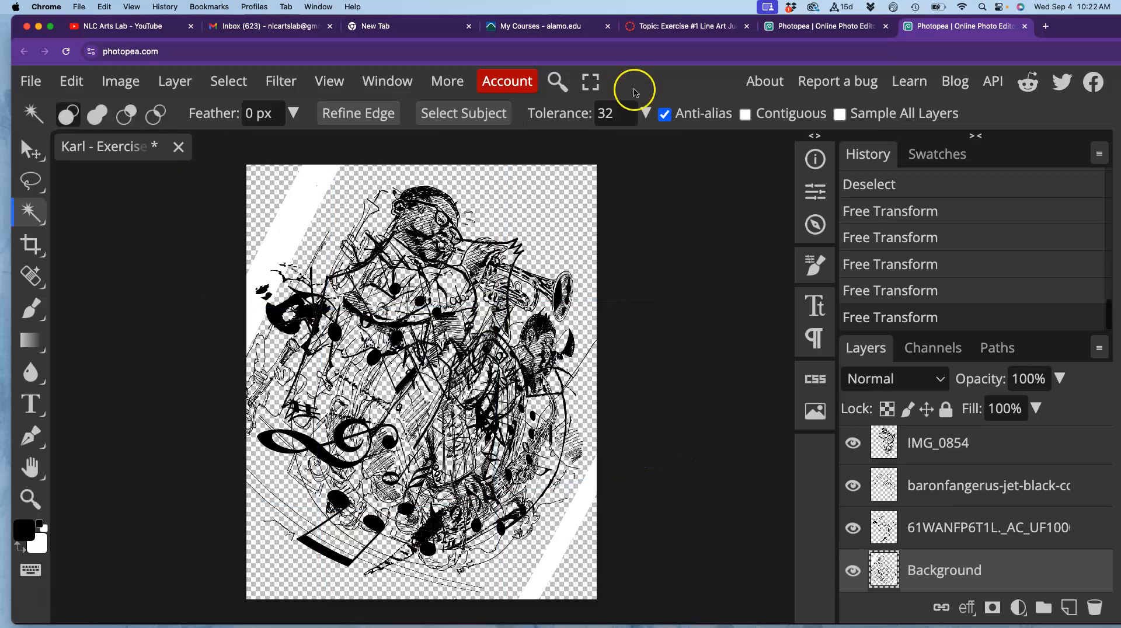
Zoom the browser page out three levels and resize and reposition the window until the full layer and history lists fit.
left_click(603, 58)
key("super+minus")
key("super+minus")
key("super+minus")
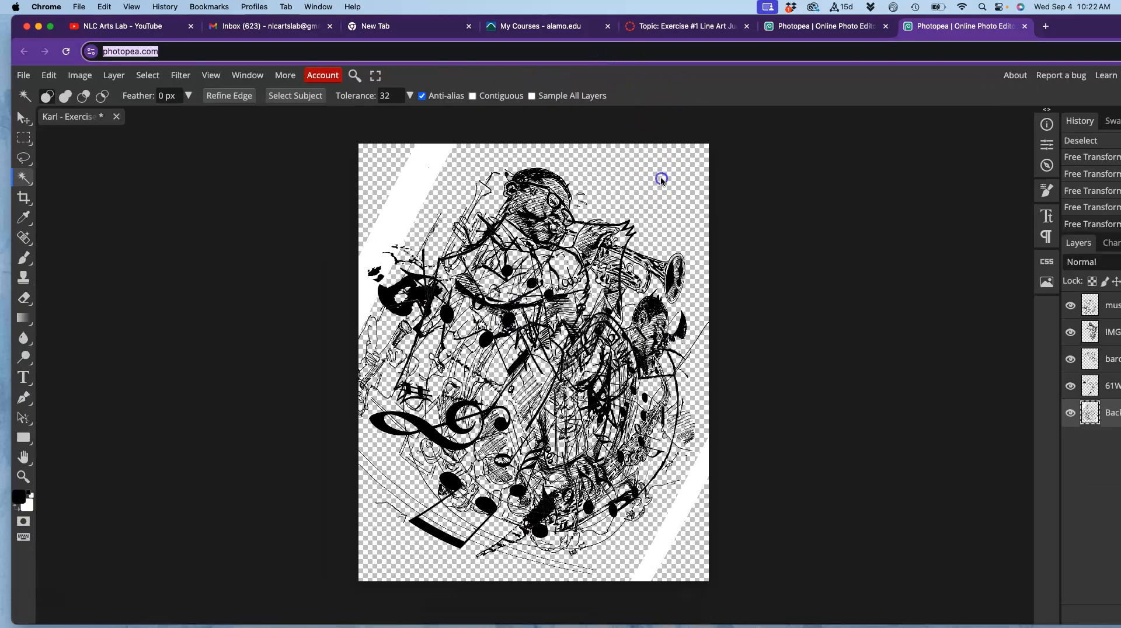
left_click(660, 178)
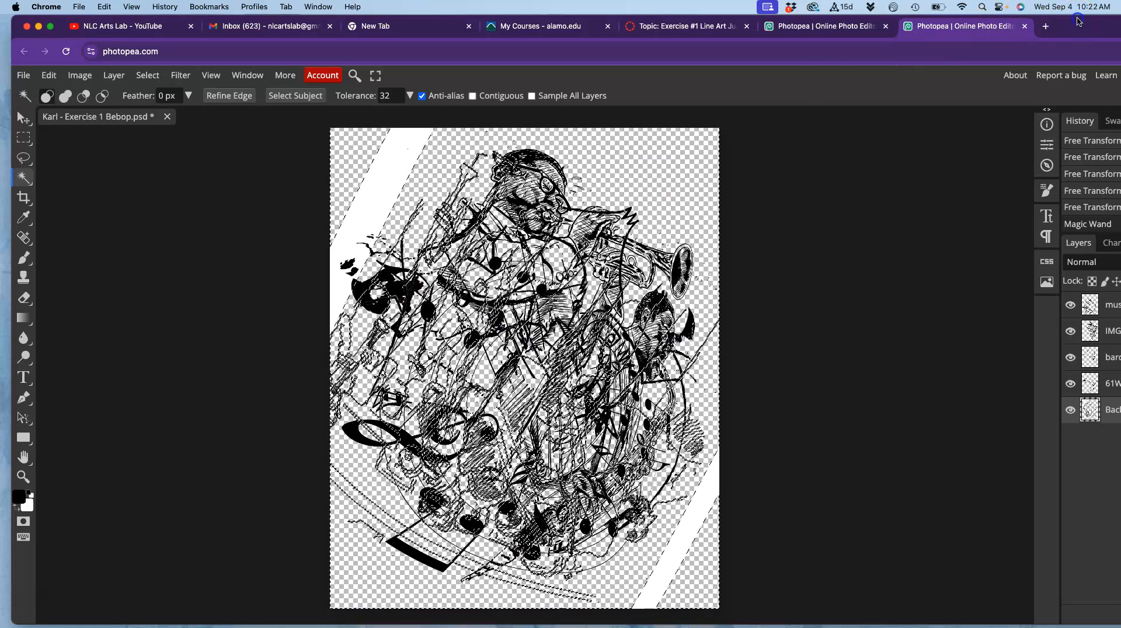
left_click_drag(1078, 22, 1062, 21)
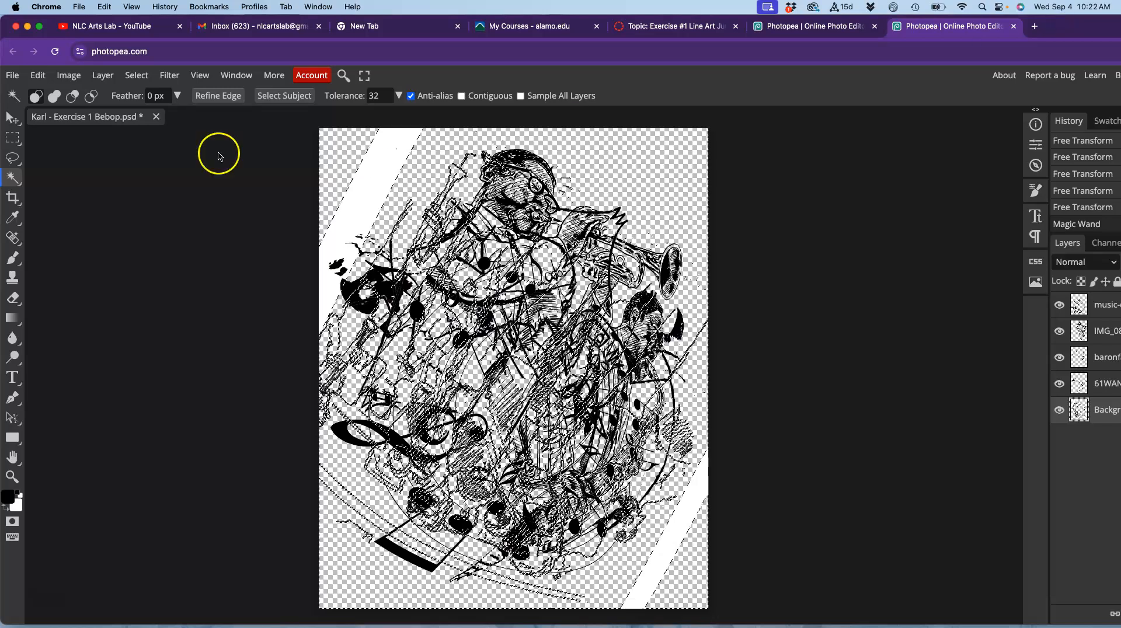
left_click_drag(2, 21, 45, 21)
mouse_move(1086, 24)
left_mouse_down()
mouse_move(1004, 26)
mouse_move(1077, 23)
left_mouse_up()
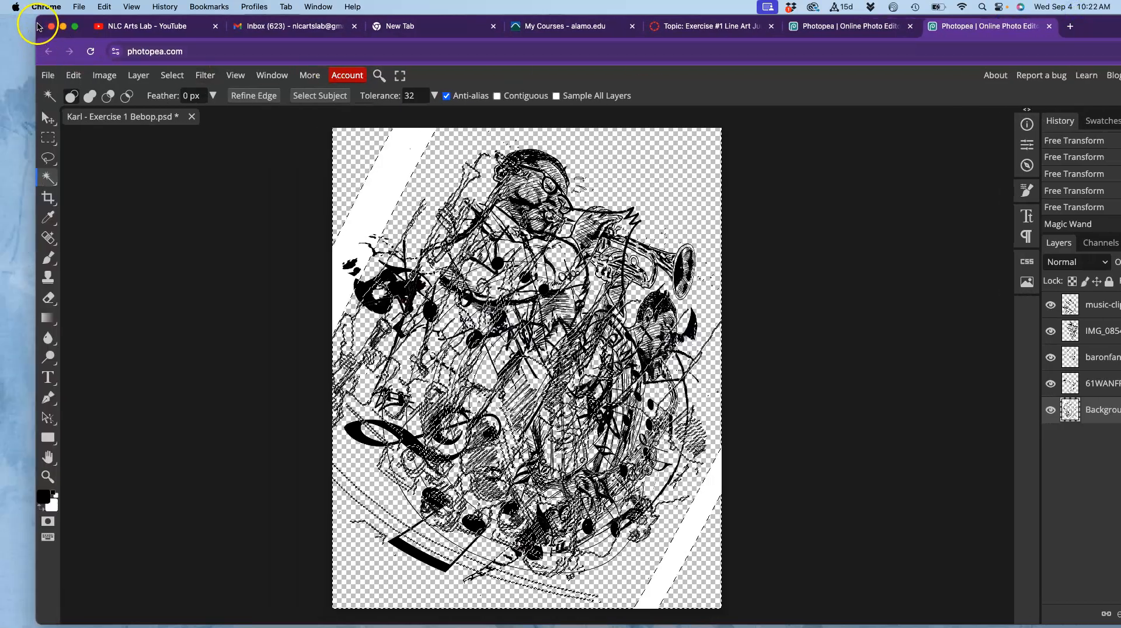
left_click_drag(71, 22, 128, 7)
left_click(235, 22)
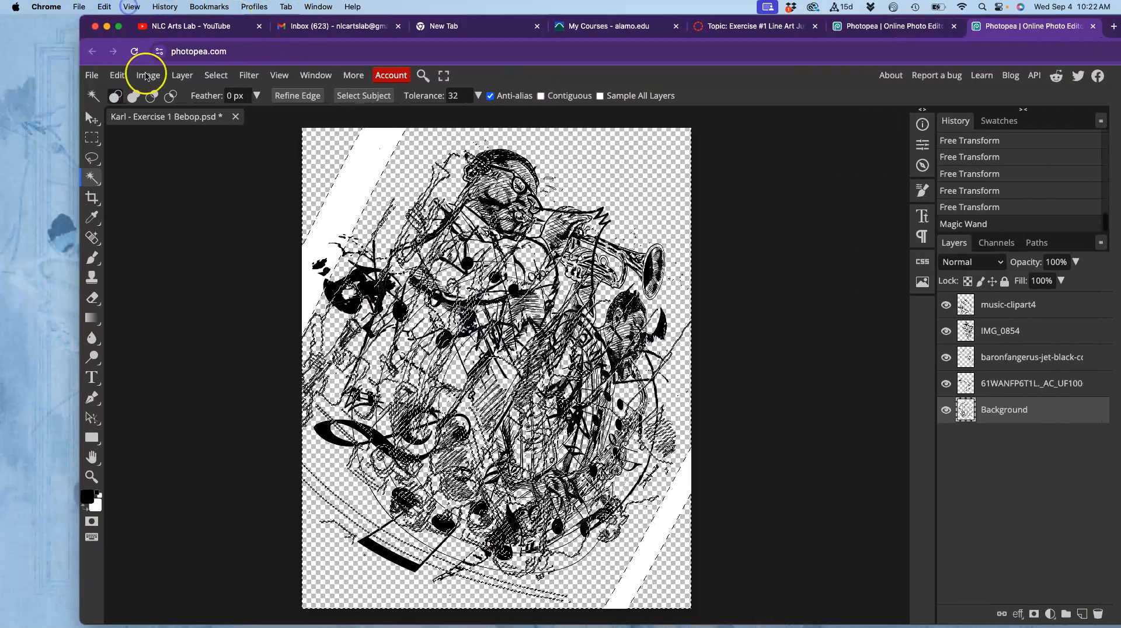
Deselect the stray selection and save the PSD document.
key("super+d")
key("super+s")
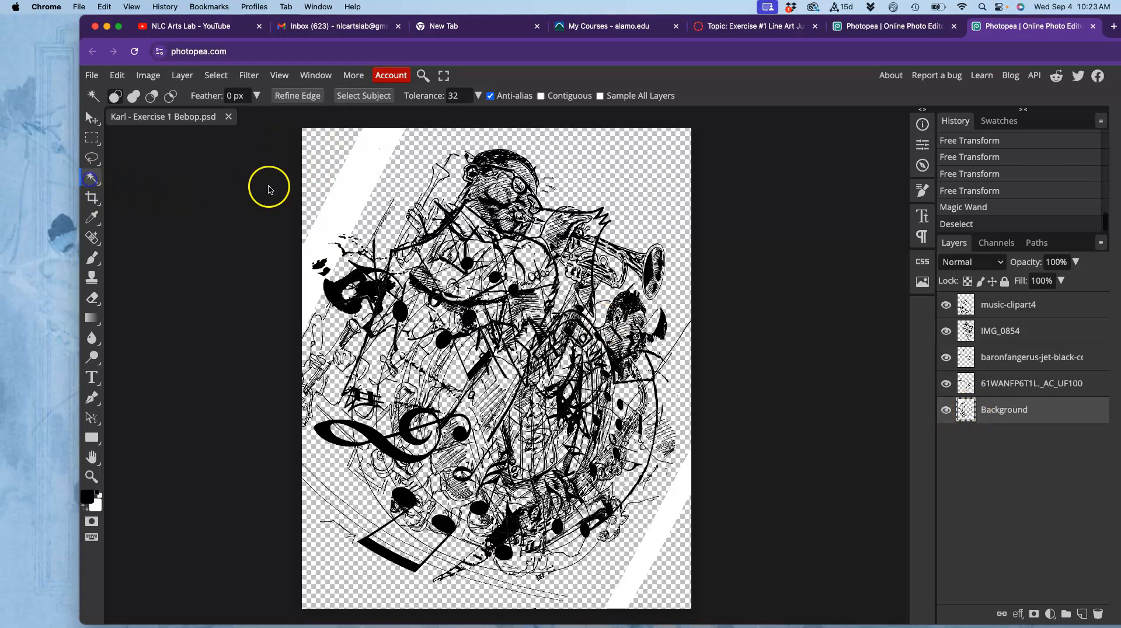
Select the white diagonal strips at the Background layer's edges with the Magic Wand, delete them, and deselect.
left_click(361, 195)
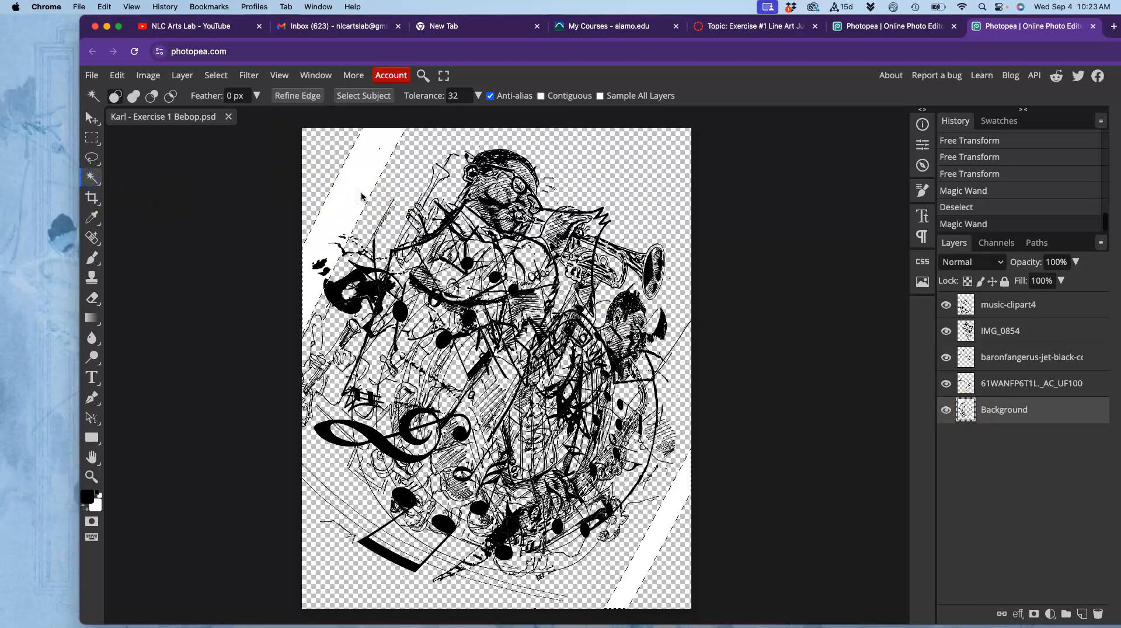
key("Delete")
key("super+d")
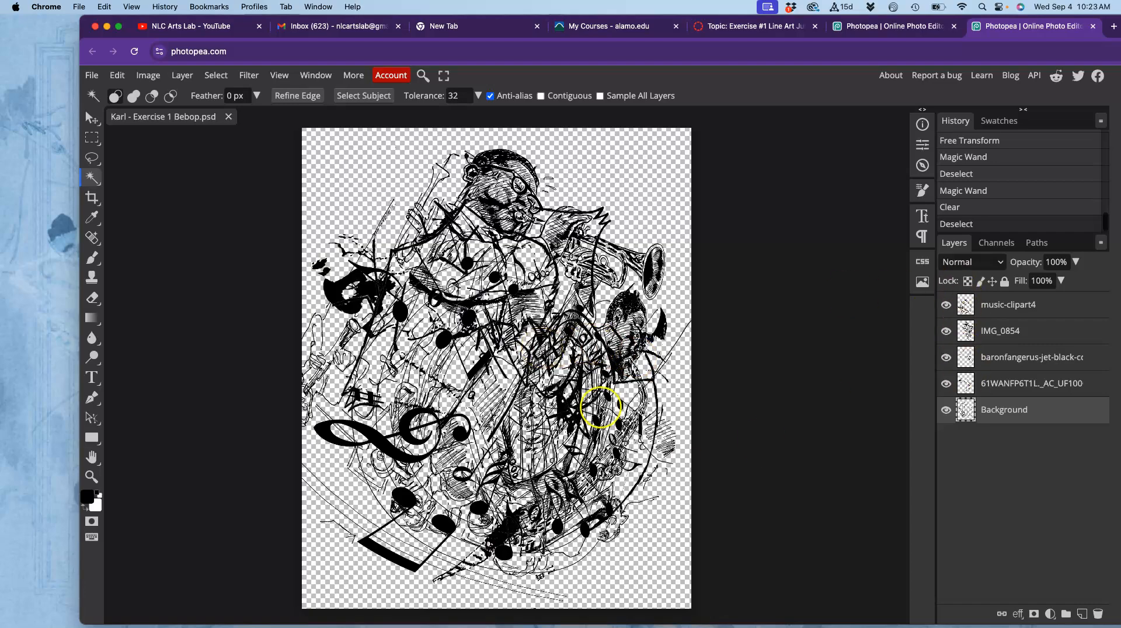
Lasso the stray line work along the left edge of the Background layer, delete it, and deselect.
scroll(525, 373, "up", 1)
scroll(525, 378, "up", 5)
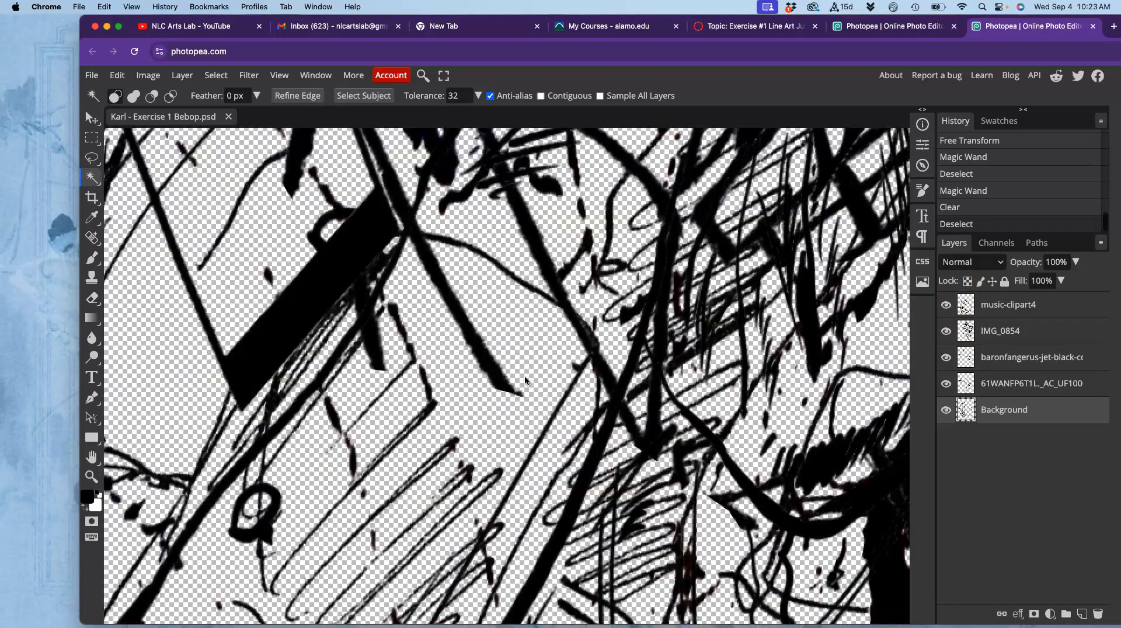
scroll(525, 381, "up", 10)
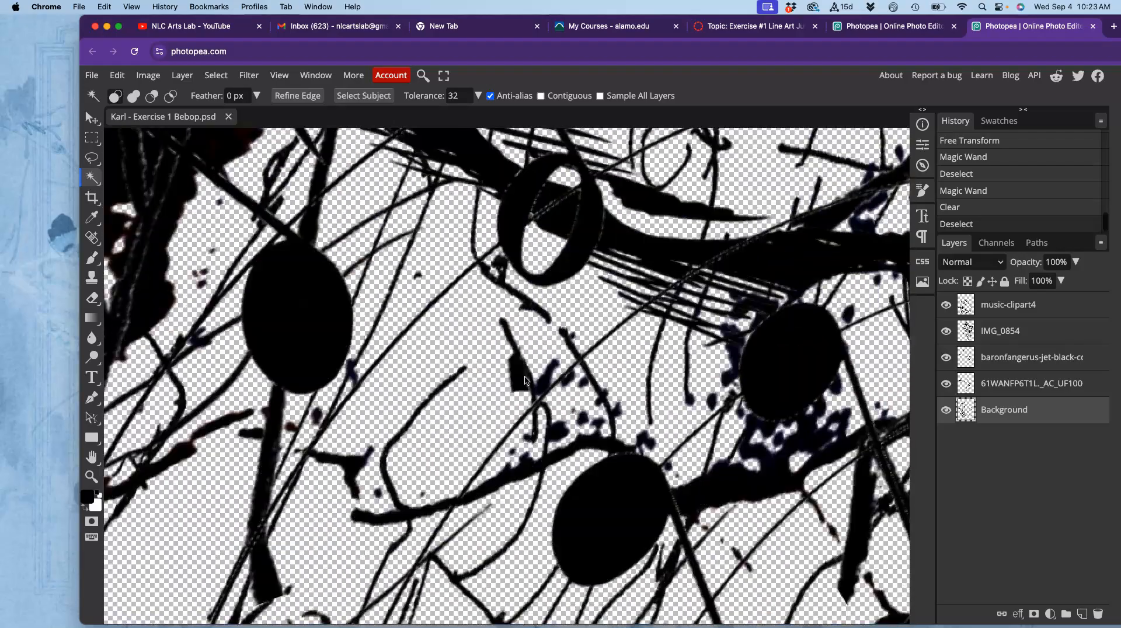
scroll(525, 381, "down", 10)
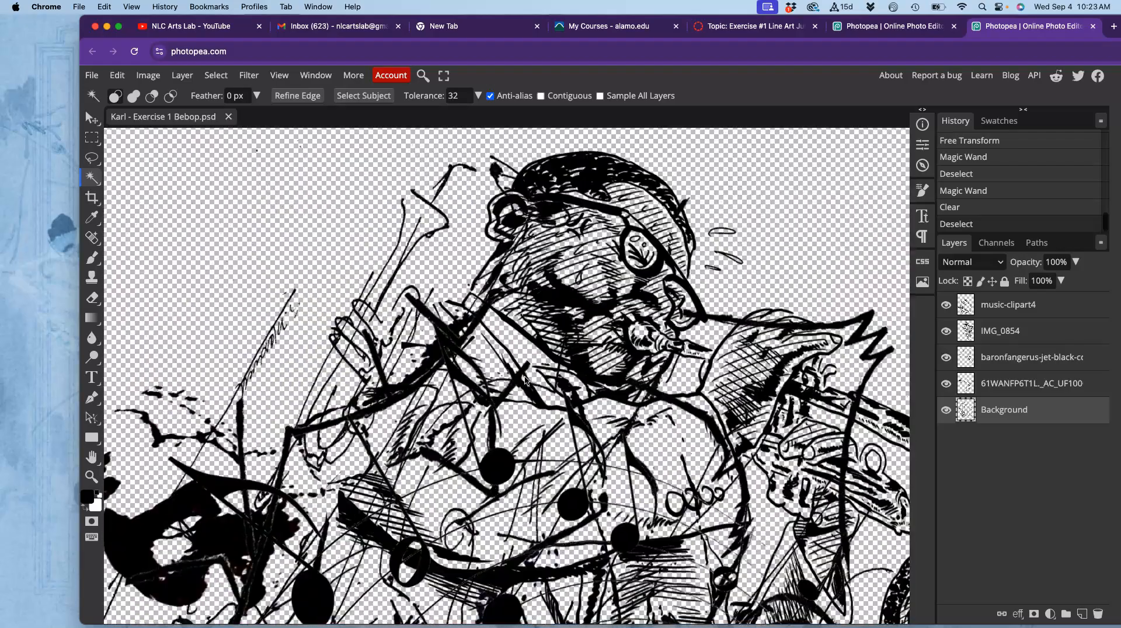
scroll(524, 381, "down", 3)
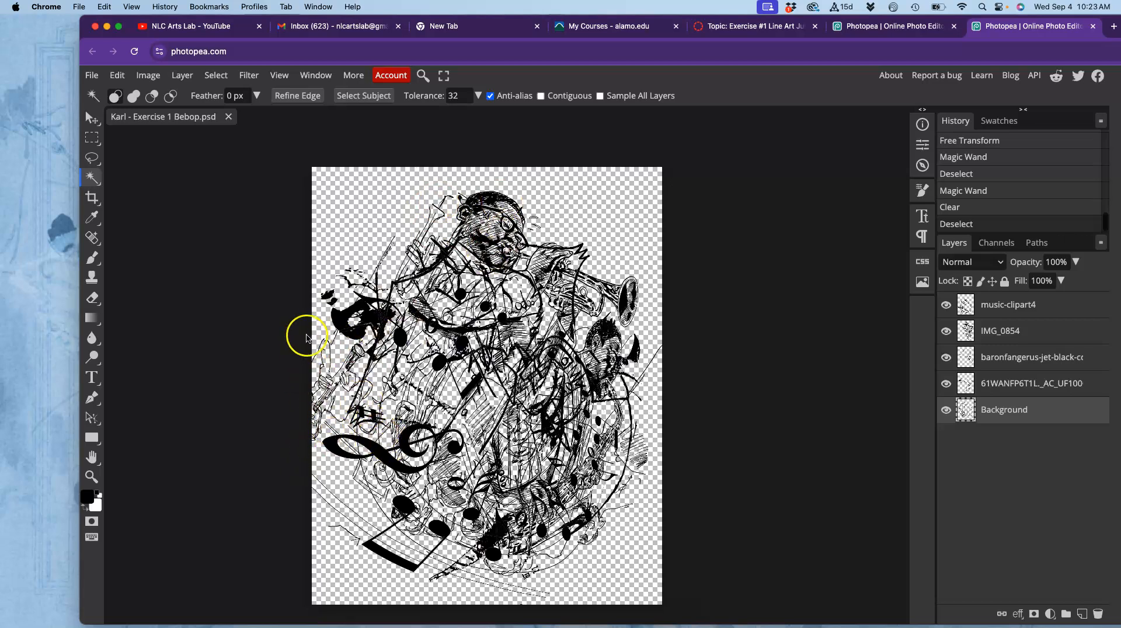
left_click(91, 156)
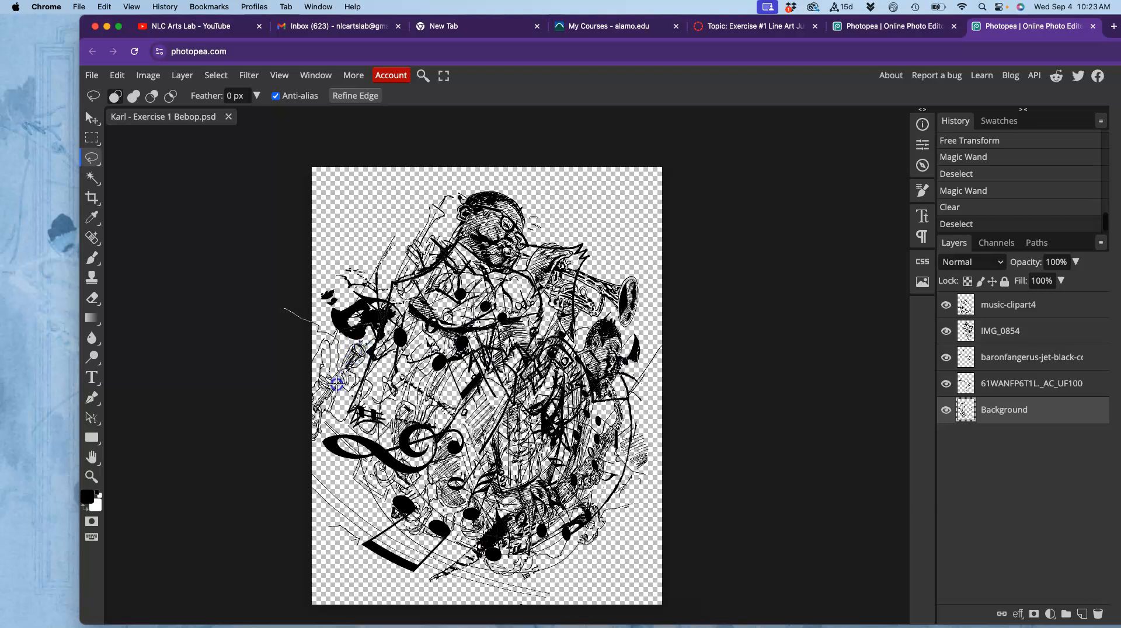
left_click_drag(248, 312, 254, 295)
key("Delete")
left_click(423, 354)
scroll(421, 361, "down", 2)
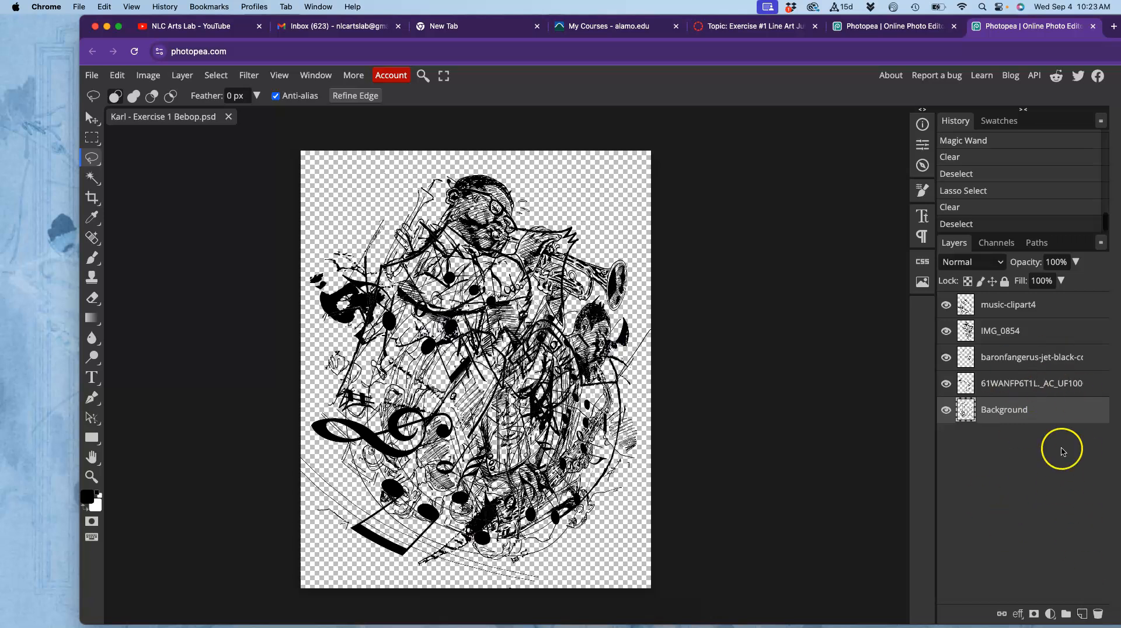
Add a new layer, fill it with white, and move it below the Background layer as a backdrop.
left_click(1083, 615)
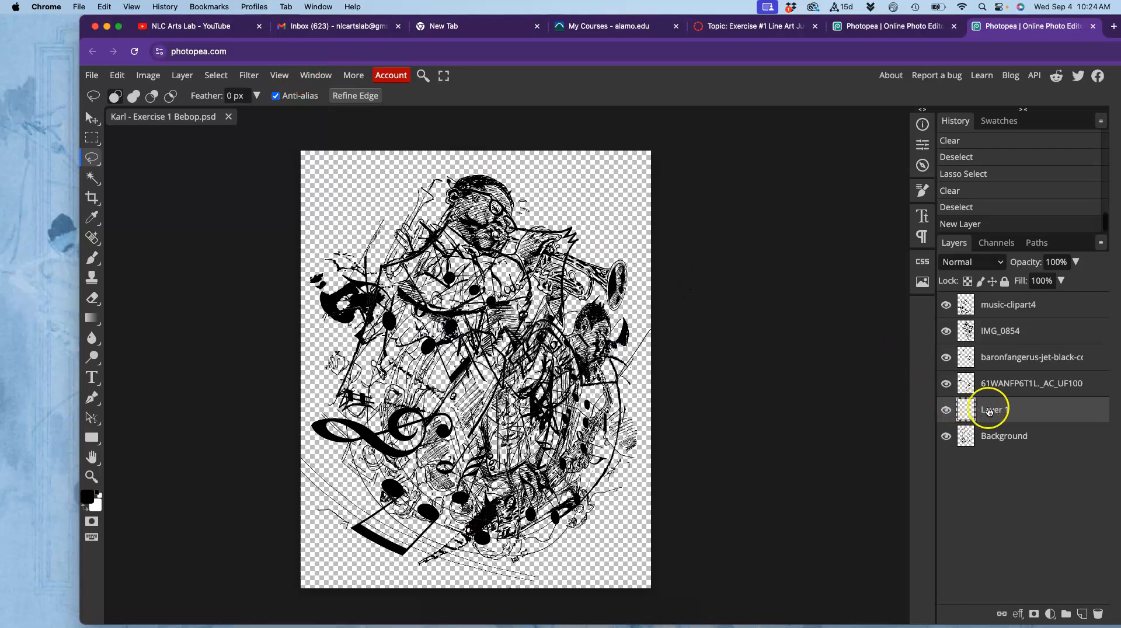
left_click(120, 77)
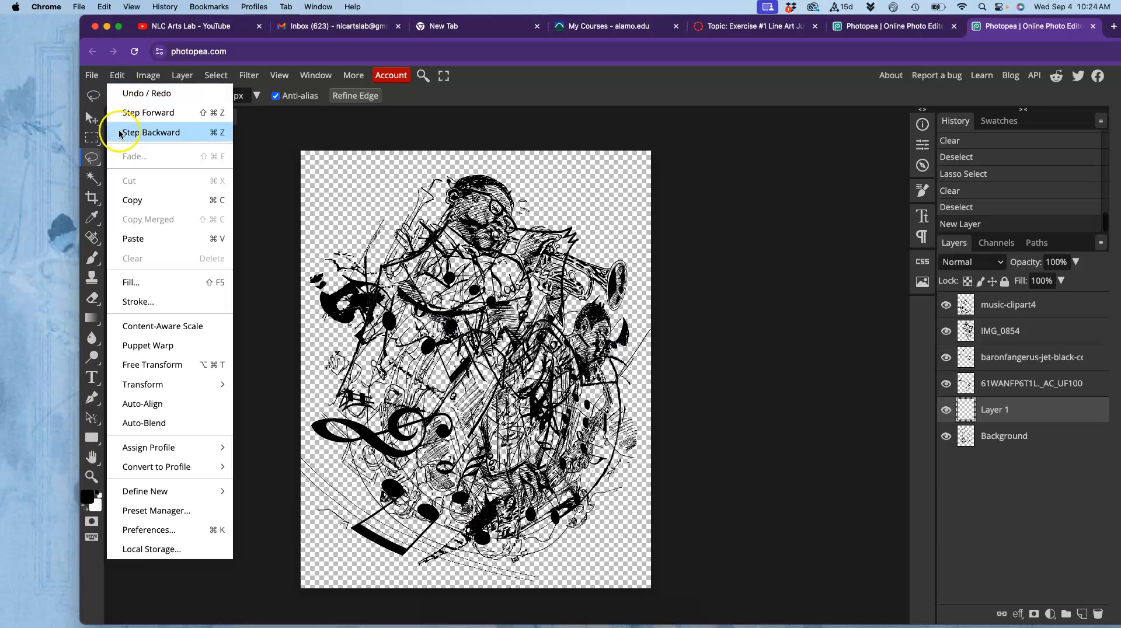
left_click(138, 283)
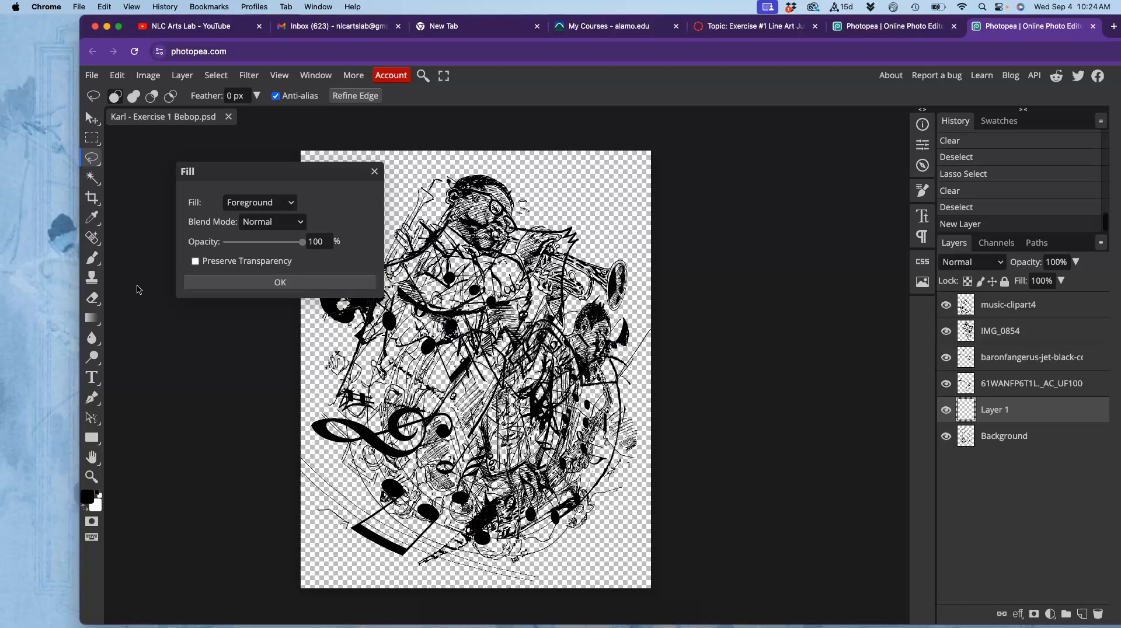
left_click(252, 204)
left_click(253, 283)
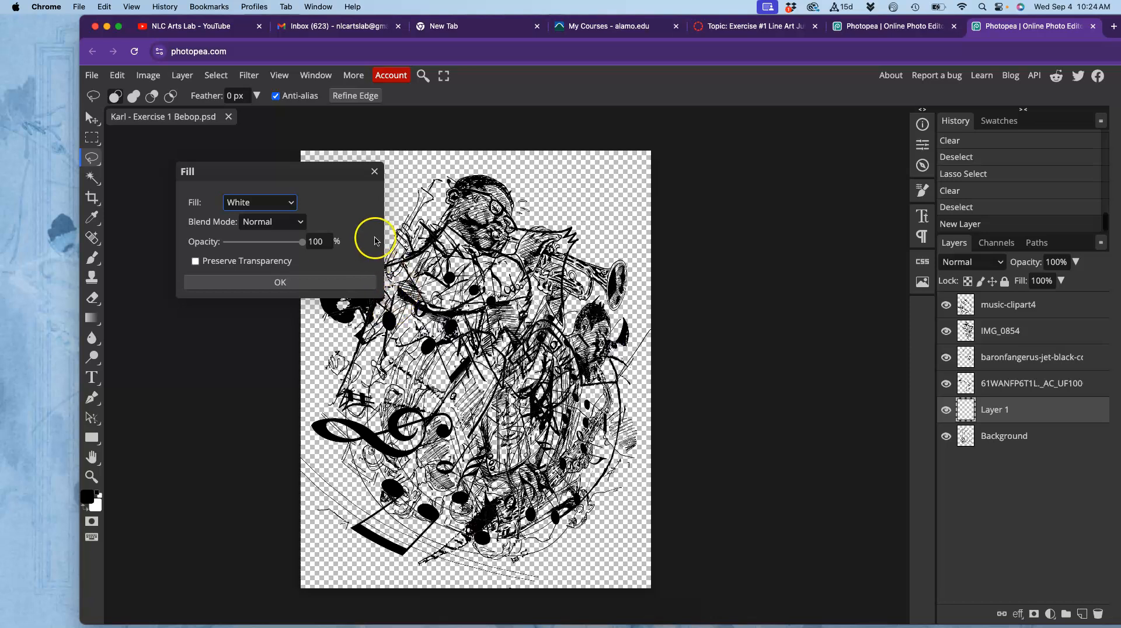
left_click(297, 283)
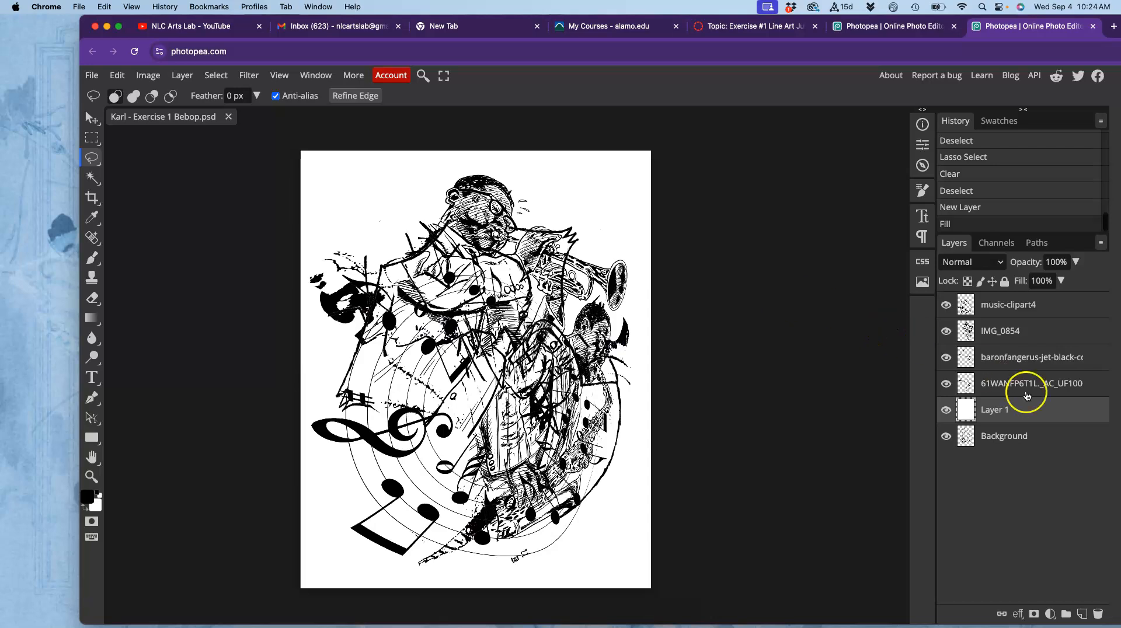
left_click_drag(1031, 413, 1030, 445)
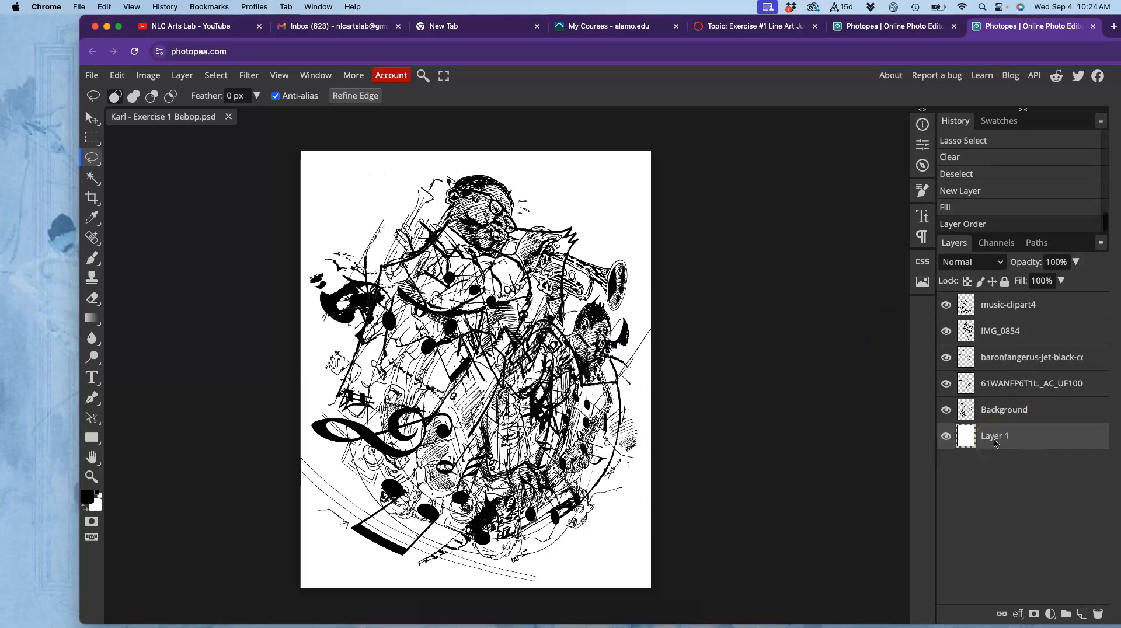
Lasso the outer ends of the staff lines at the drawing's lower left, delete them from the Background layer, and deselect.
key("super+plus")
key("super+plus")
scroll(668, 396, "up", 7)
scroll(668, 396, "left", 3)
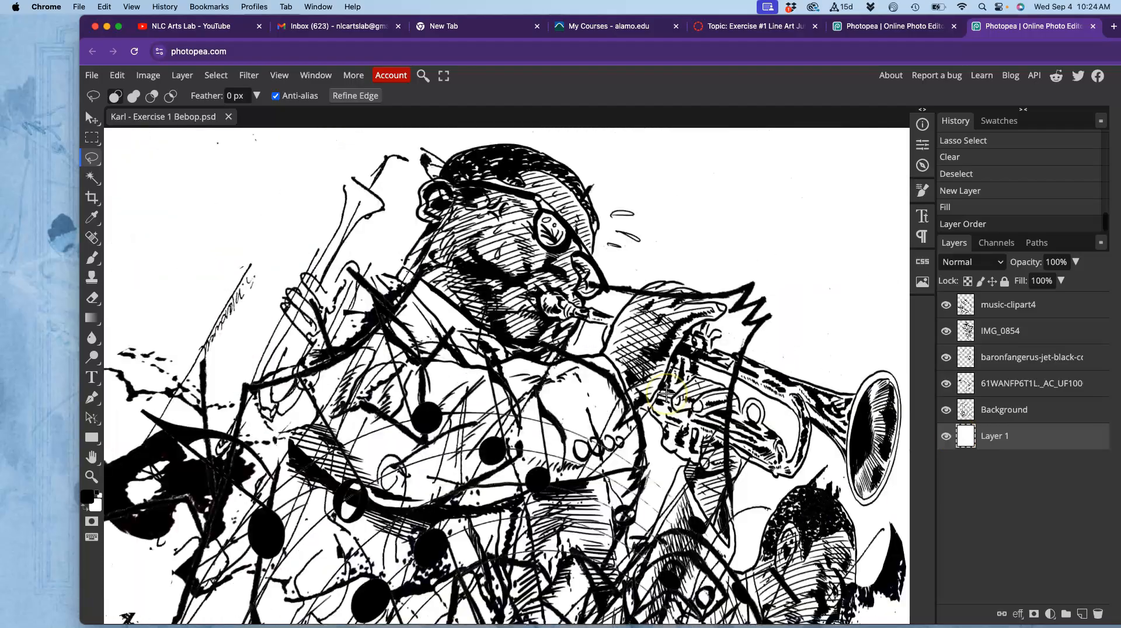
scroll(666, 394, "down", 3)
scroll(666, 395, "down", 15)
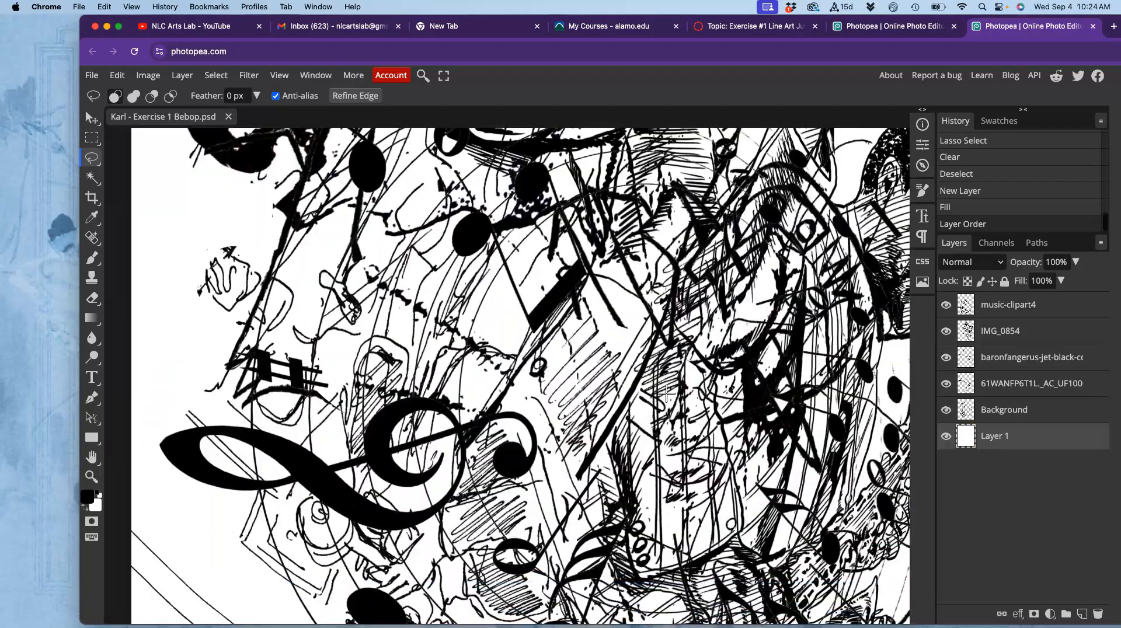
scroll(667, 394, "down", 2)
scroll(666, 394, "left", 2)
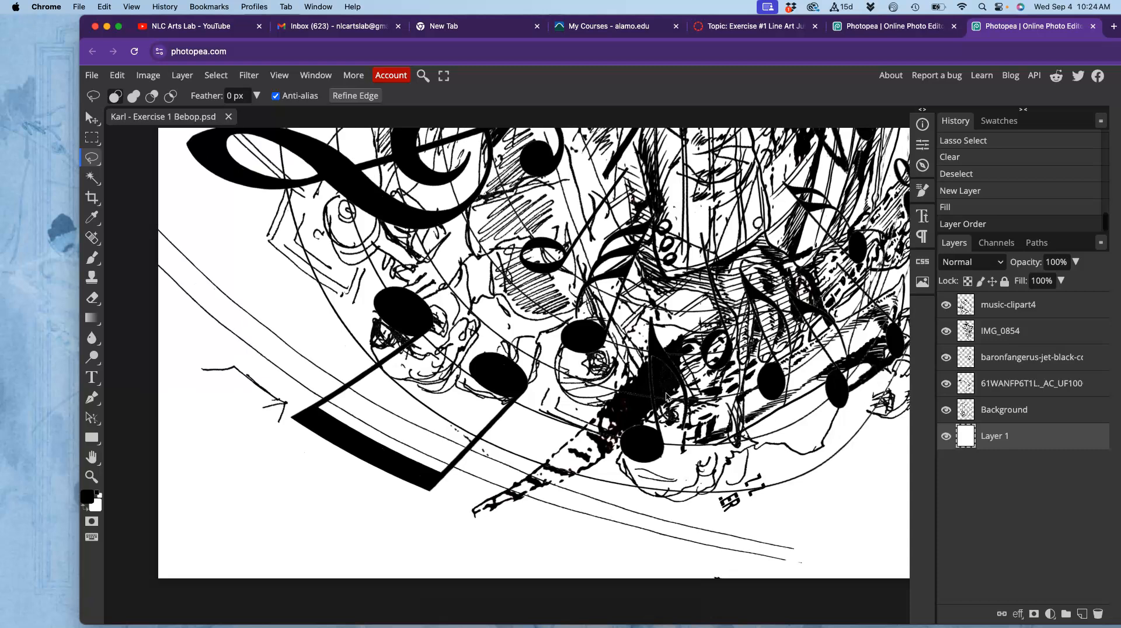
mouse_move(189, 224)
left_mouse_down()
mouse_move(122, 267)
mouse_move(143, 342)
mouse_move(177, 373)
left_mouse_up()
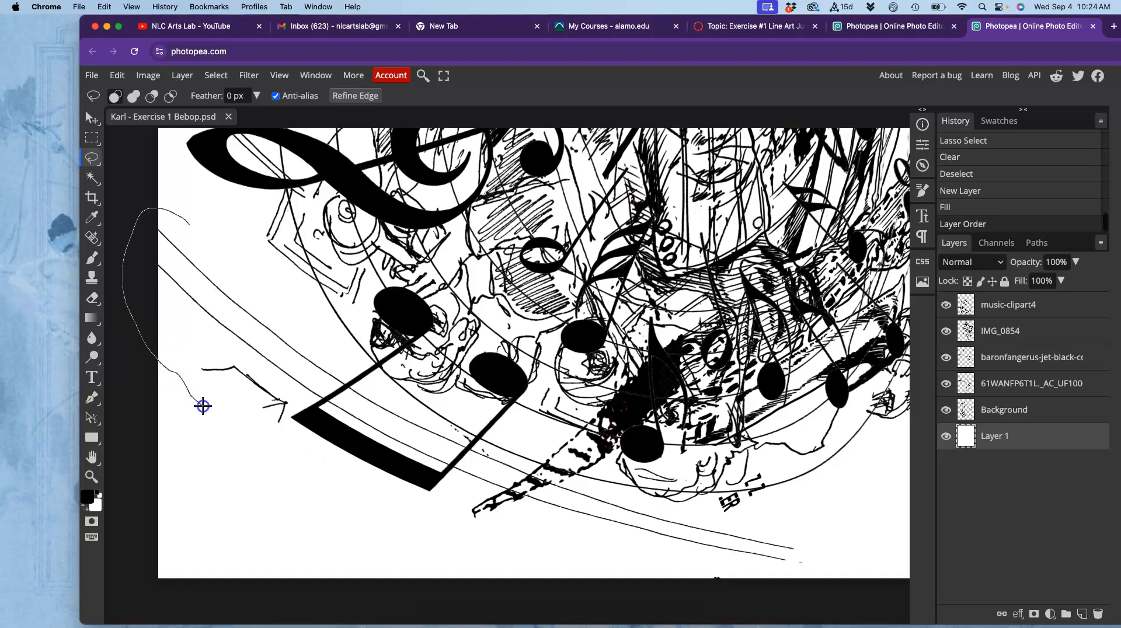
left_click_drag(310, 341, 271, 296)
left_click(947, 413)
left_click(947, 413)
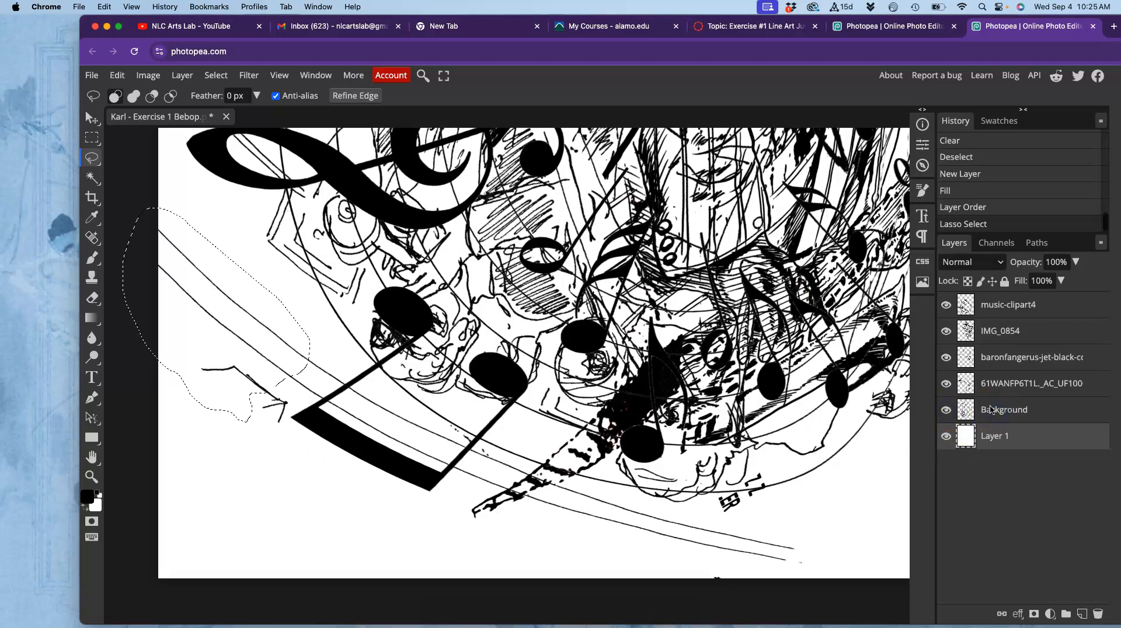
left_click(991, 411)
key("BackSpace")
key("super+d")
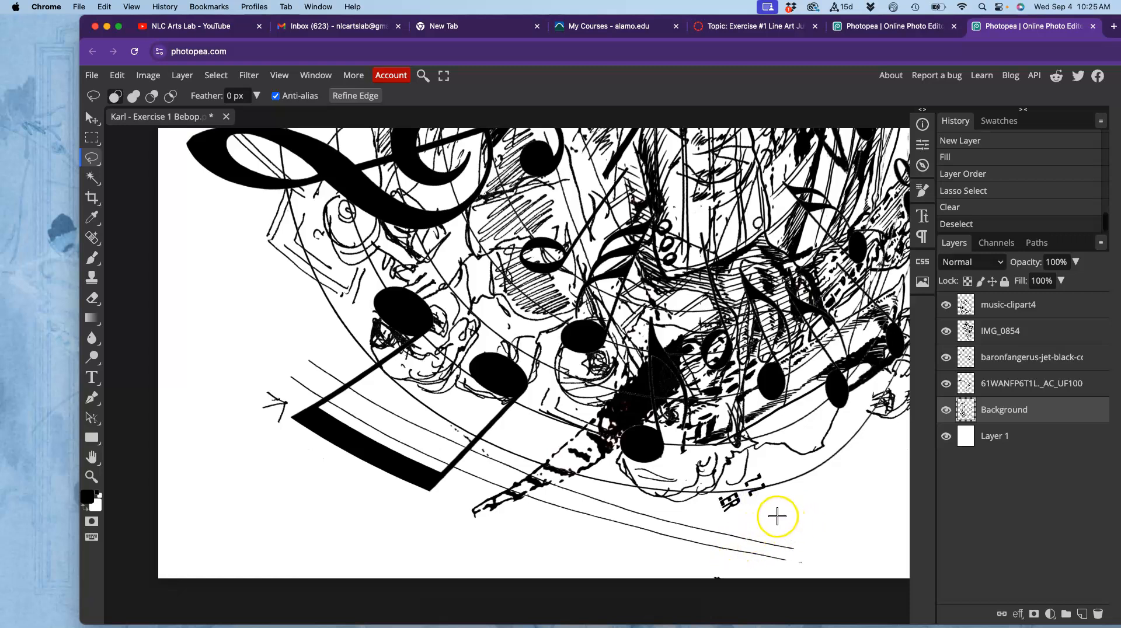
Lasso the small lettering beneath the drawing, identify its layer by toggling visibility, delete it from IMG_0854, and deselect.
left_click_drag(740, 519, 737, 519)
left_click(945, 385)
left_click(946, 384)
left_click(947, 331)
left_click(947, 331)
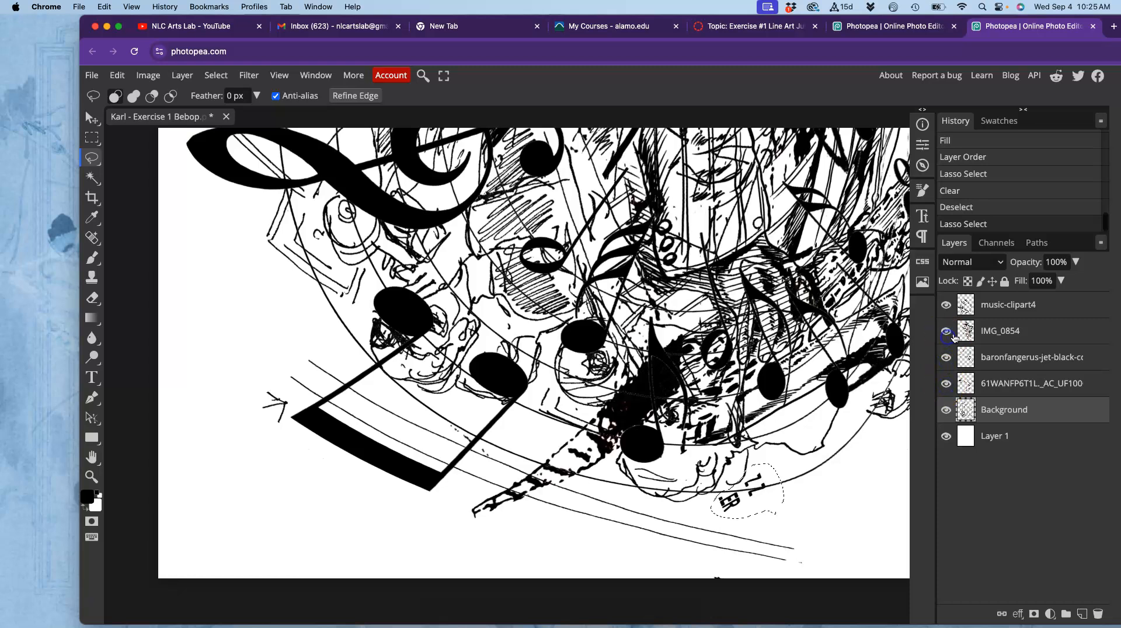
left_click(982, 335)
key("Delete")
left_click(806, 420)
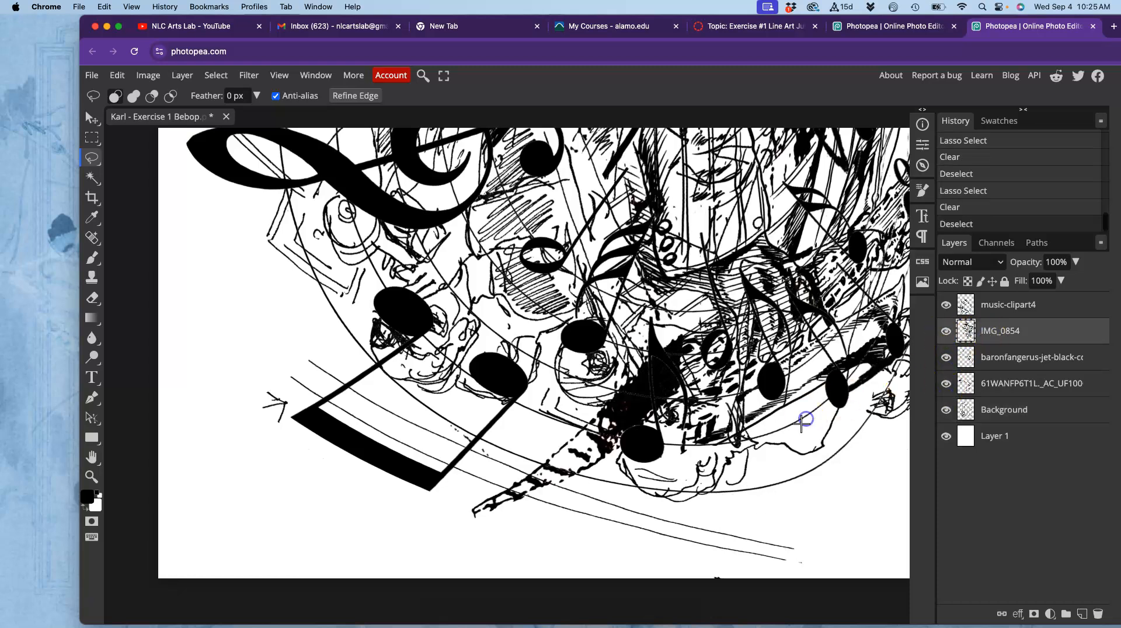
Hide the music-clipart4, baronfangerus, 61WANFP6T1L and Background layers, keeping only IMG_0854 and the white Layer 1 visible.
key("super+minus")
key("super+minus")
left_click_drag(708, 301, 641, 447)
left_click_drag(655, 377, 661, 439)
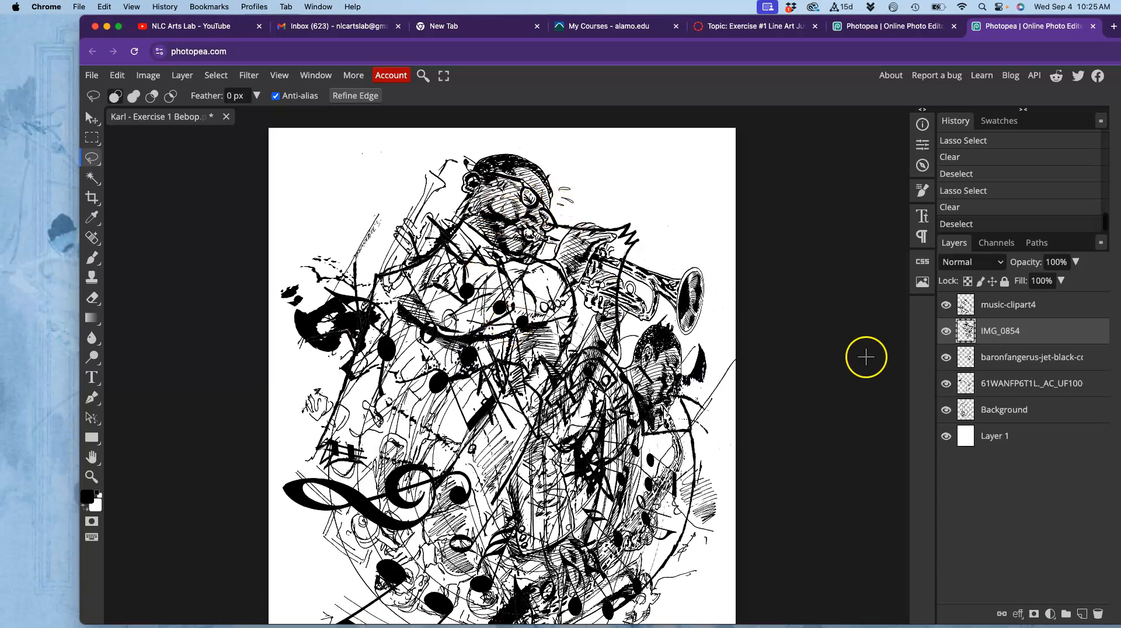
left_click(946, 331)
left_click(947, 332)
left_click(946, 357)
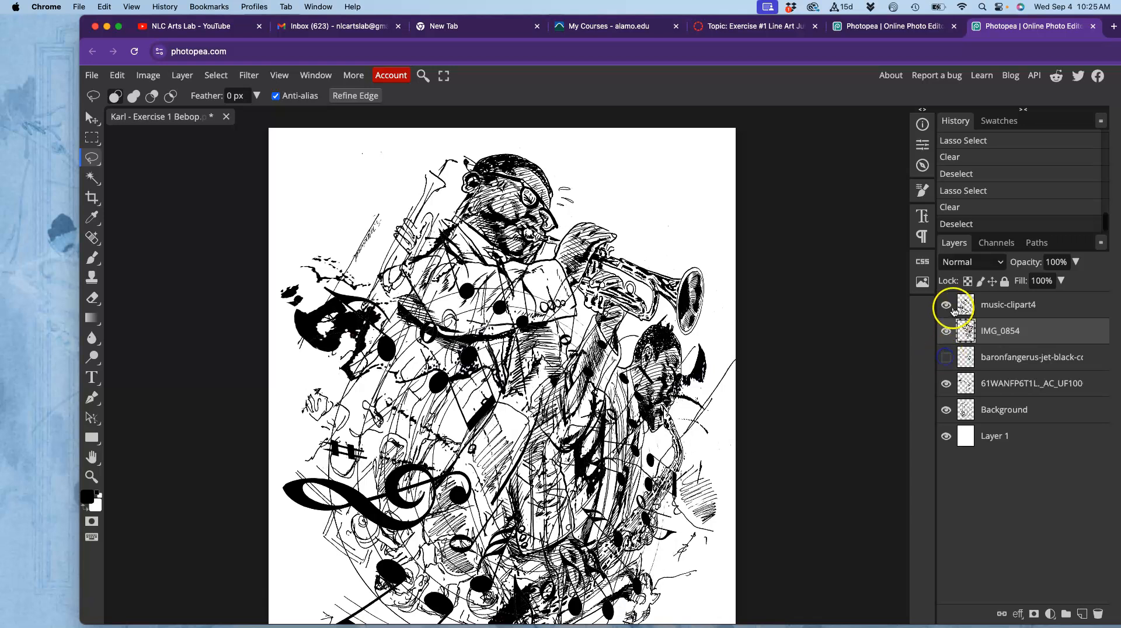
left_click(946, 304)
left_click(946, 383)
left_click(946, 410)
left_click(946, 437)
left_click(946, 436)
Try deleting the trumpeter's connected black lines on IMG_0854 with a contiguous Magic Wand selection, and undo the deletion.
scroll(673, 285, "up", 5)
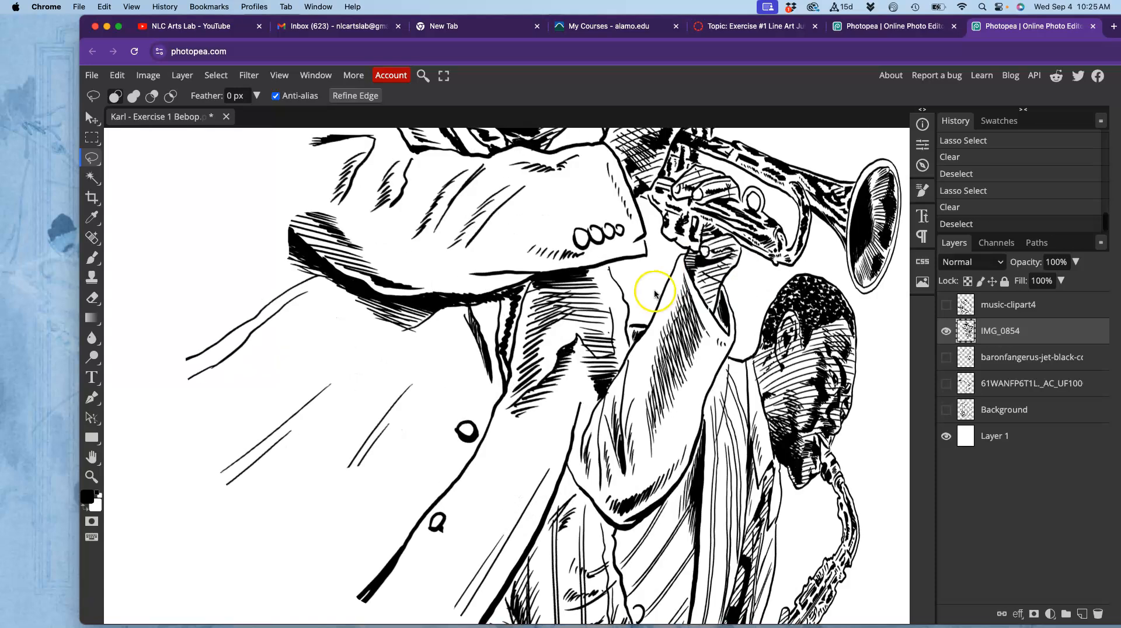
scroll(501, 251, "up", 5)
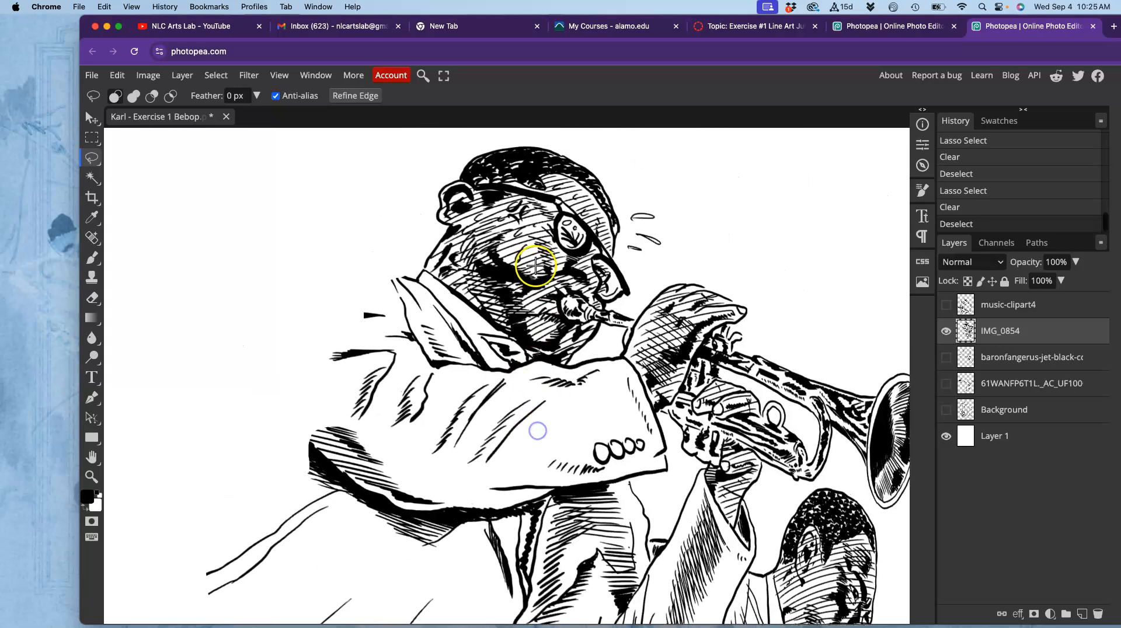
left_click(91, 177)
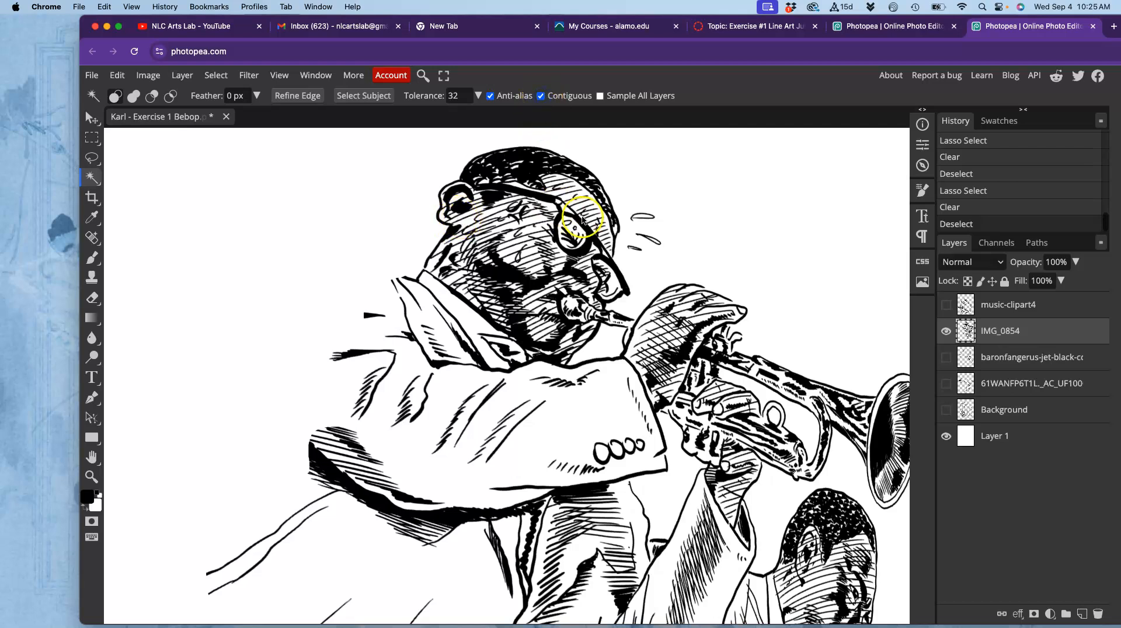
left_click(584, 254)
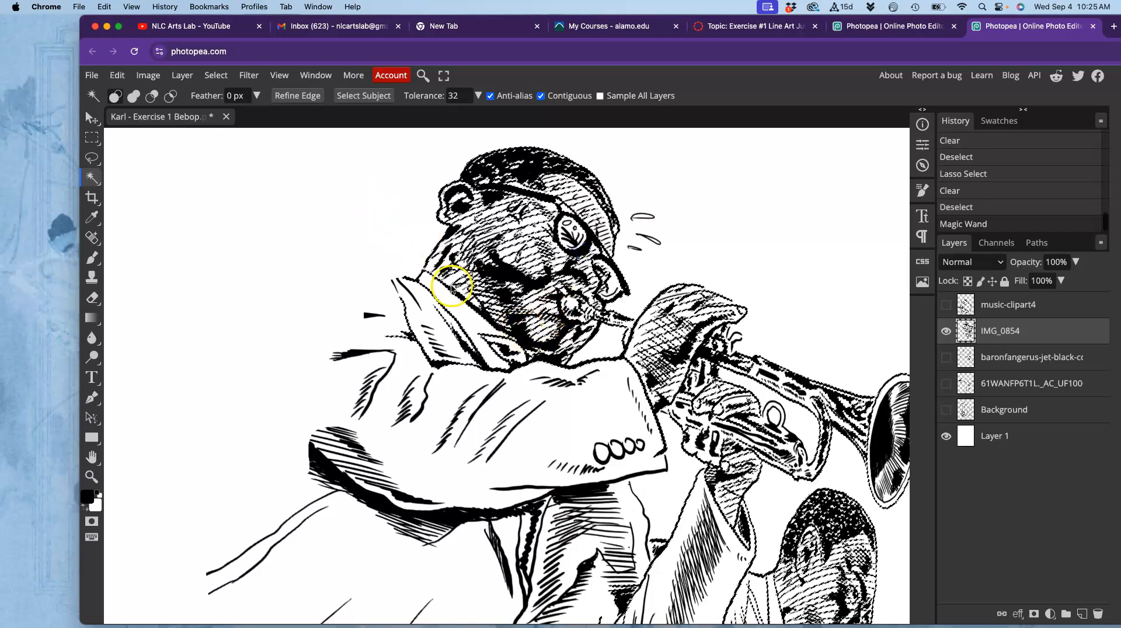
scroll(470, 274, "down", 5)
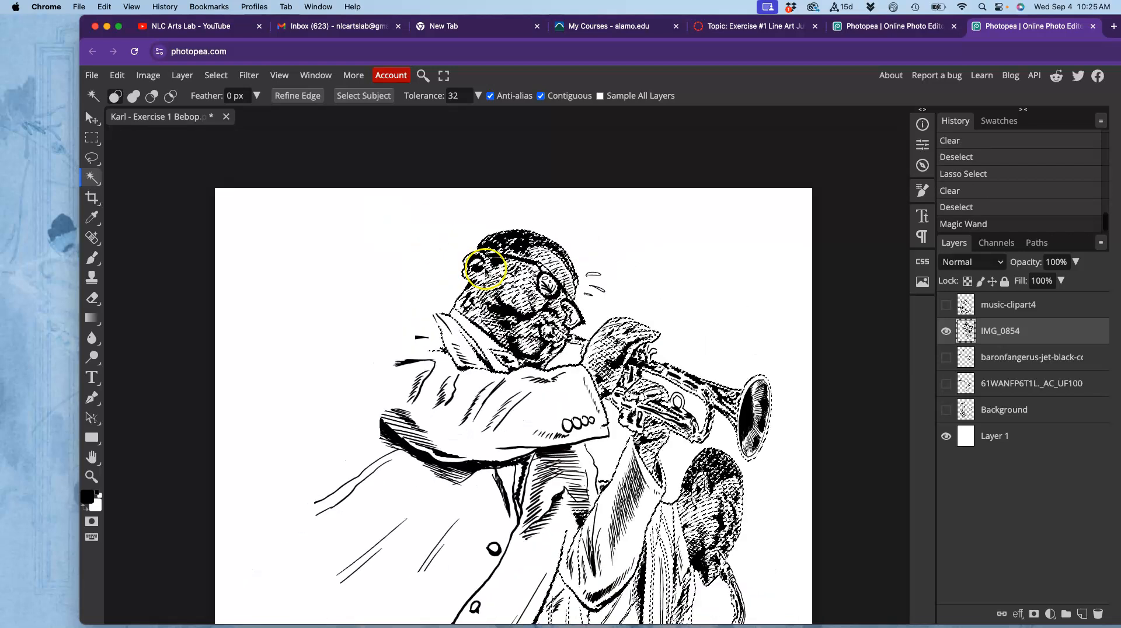
scroll(546, 286, "down", 2)
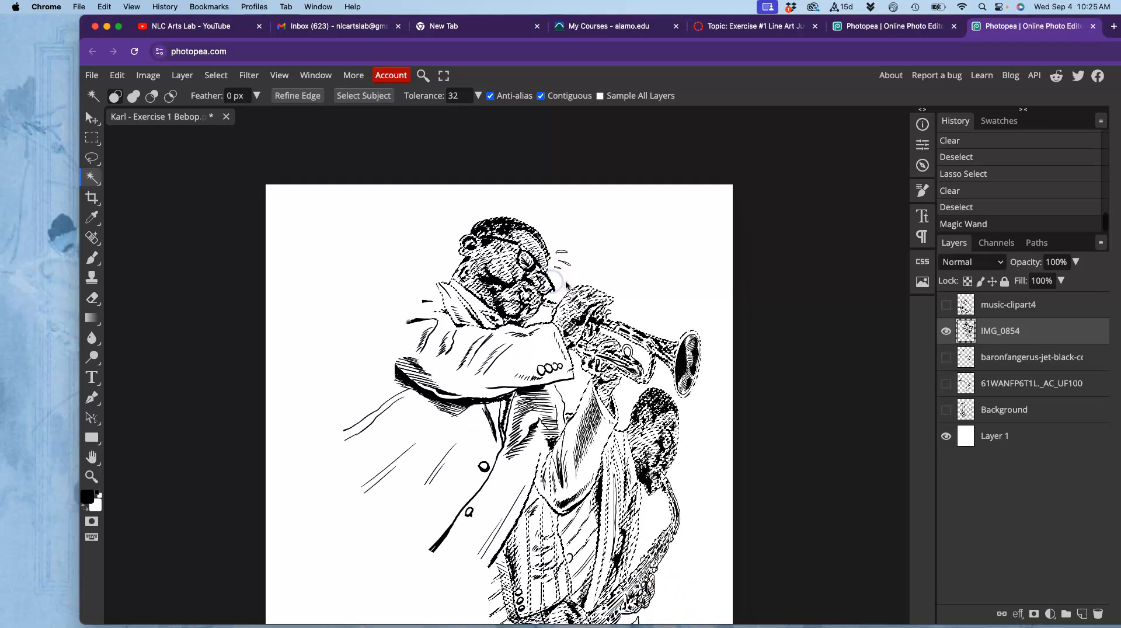
key("Delete")
scroll(573, 287, "down", 2)
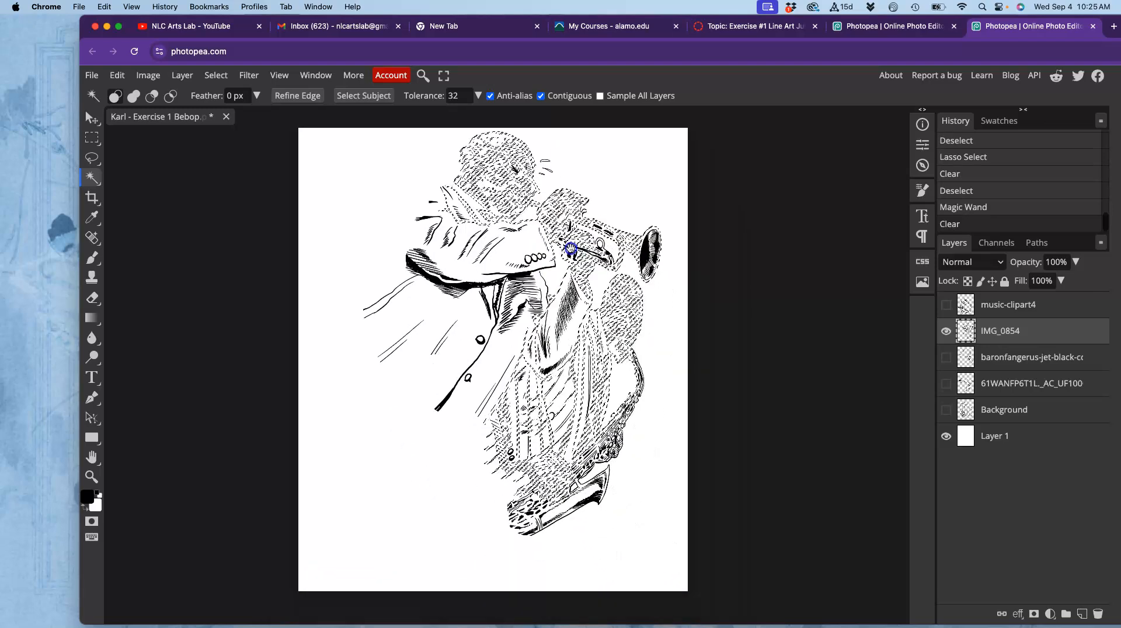
key("ctrl+d")
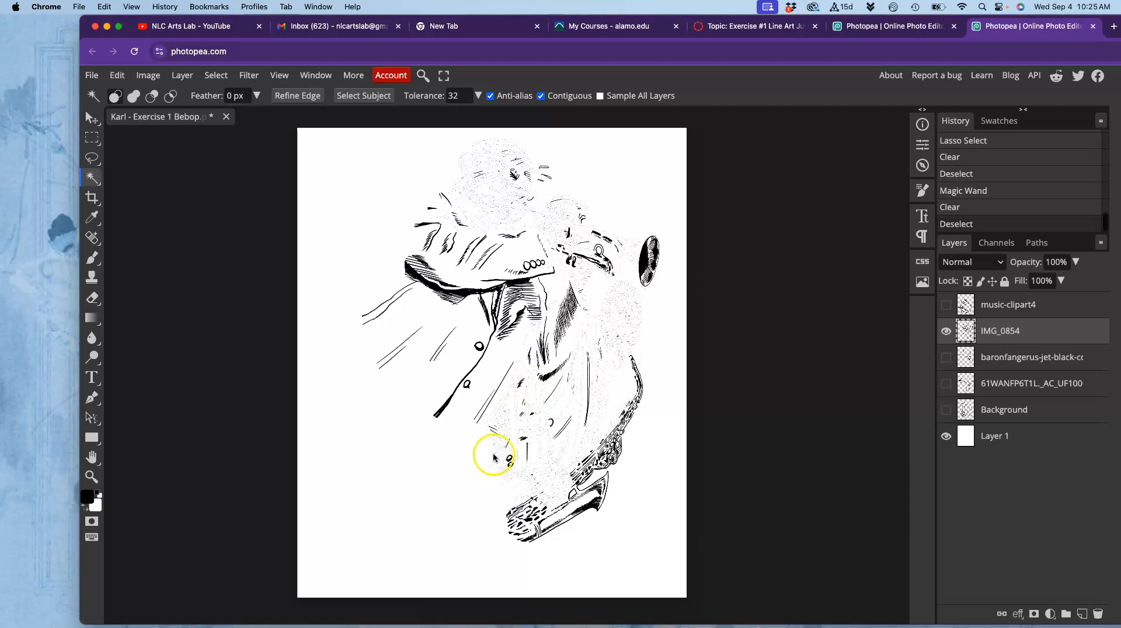
key("ctrl+z")
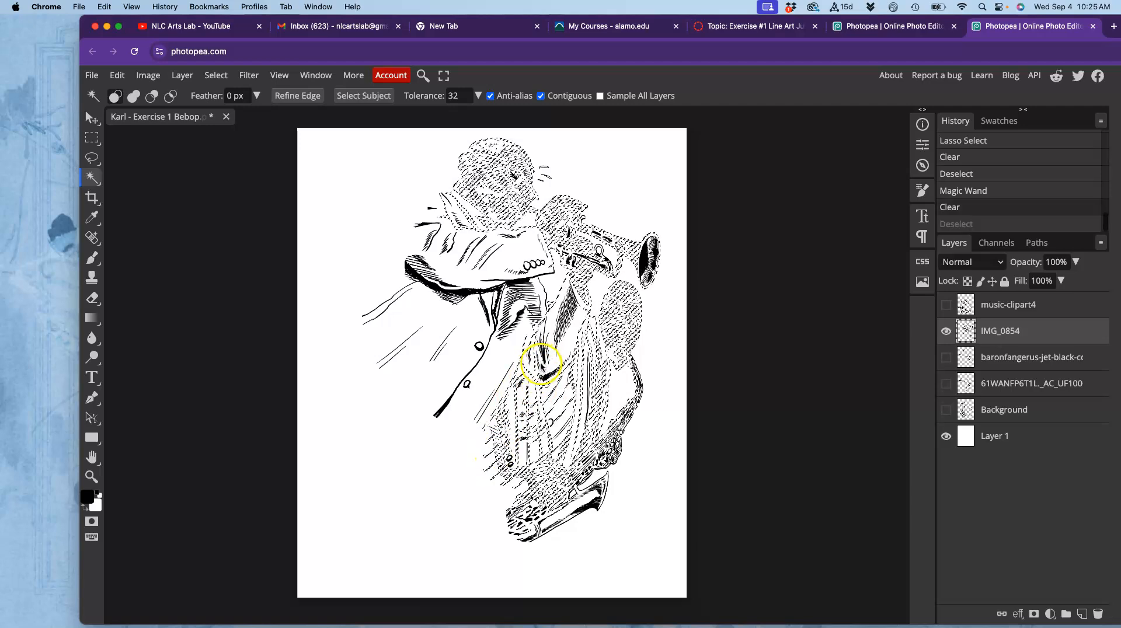
key("ctrl+z")
Select the insides of the two coat buttons on IMG_0854 with the contiguous Magic Wand.
scroll(517, 334, "up", 1)
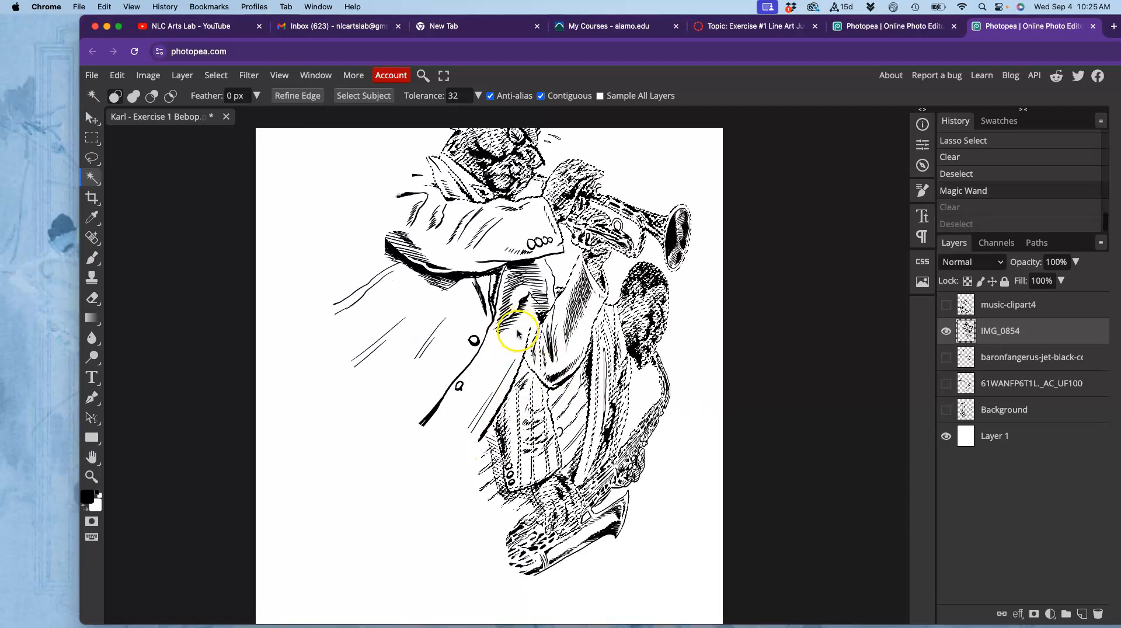
scroll(517, 334, "up", 3)
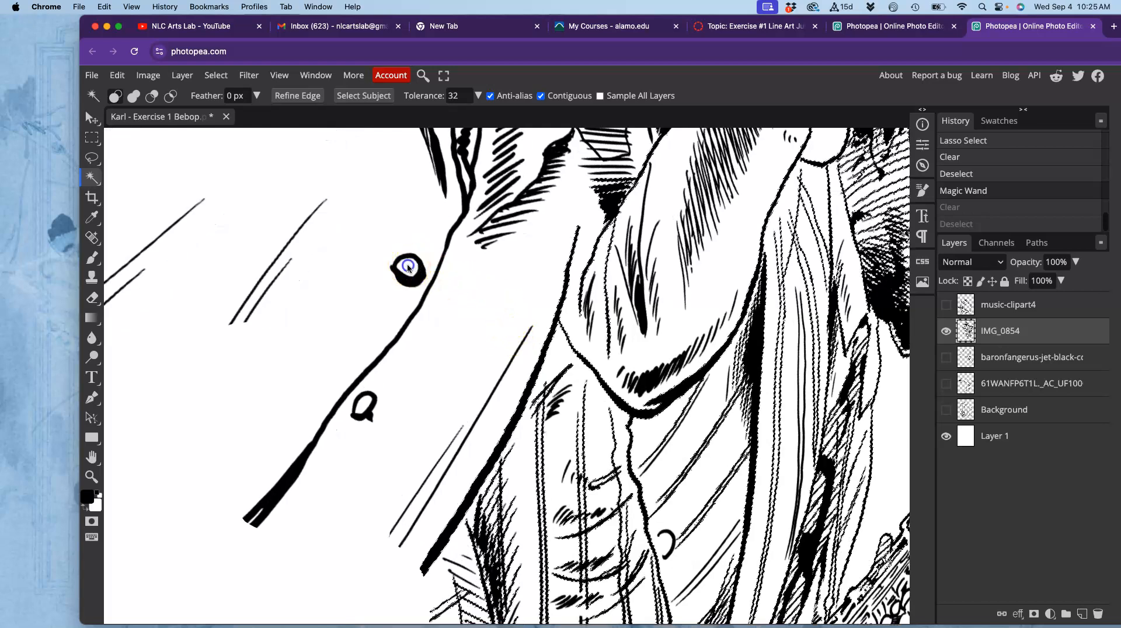
left_click(407, 267)
key("shift")
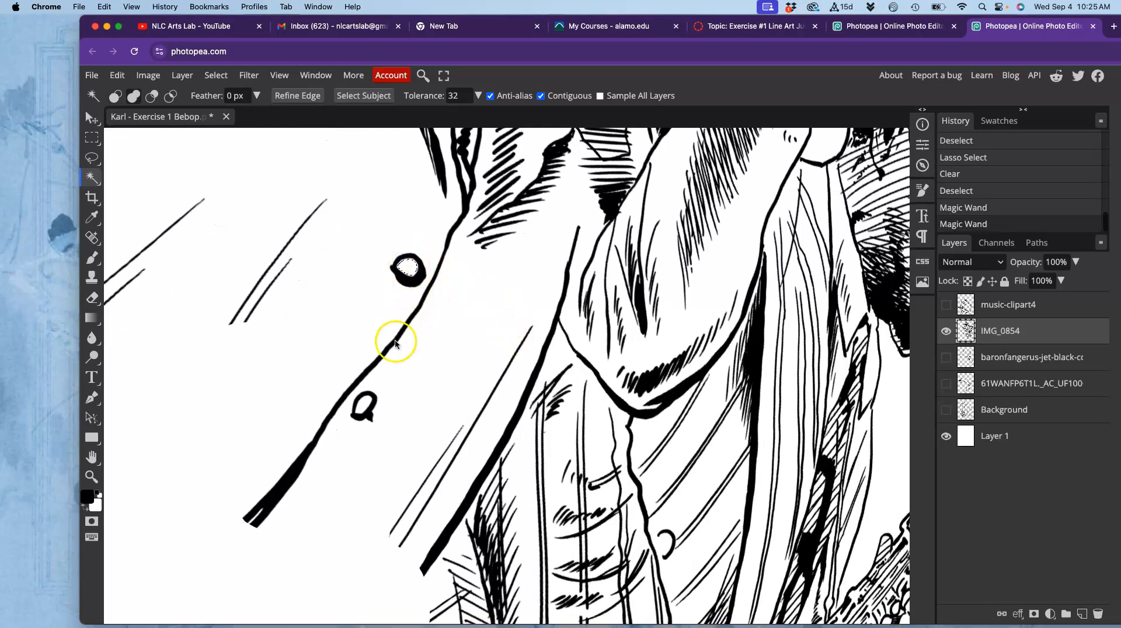
left_click(365, 405, "shift")
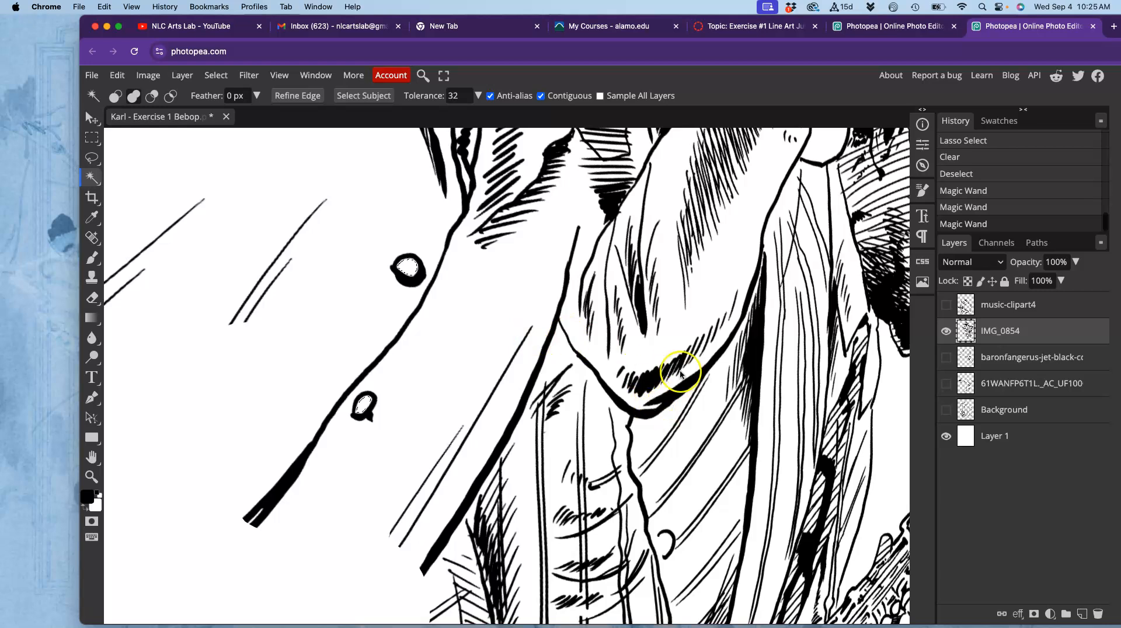
Add the insides of the trumpeter's sleeve buttons to the Magic Wand selection, undoing the last addition.
left_click_drag(692, 306, 552, 497)
left_click_drag(630, 313, 584, 436)
left_click_drag(581, 392, 649, 411)
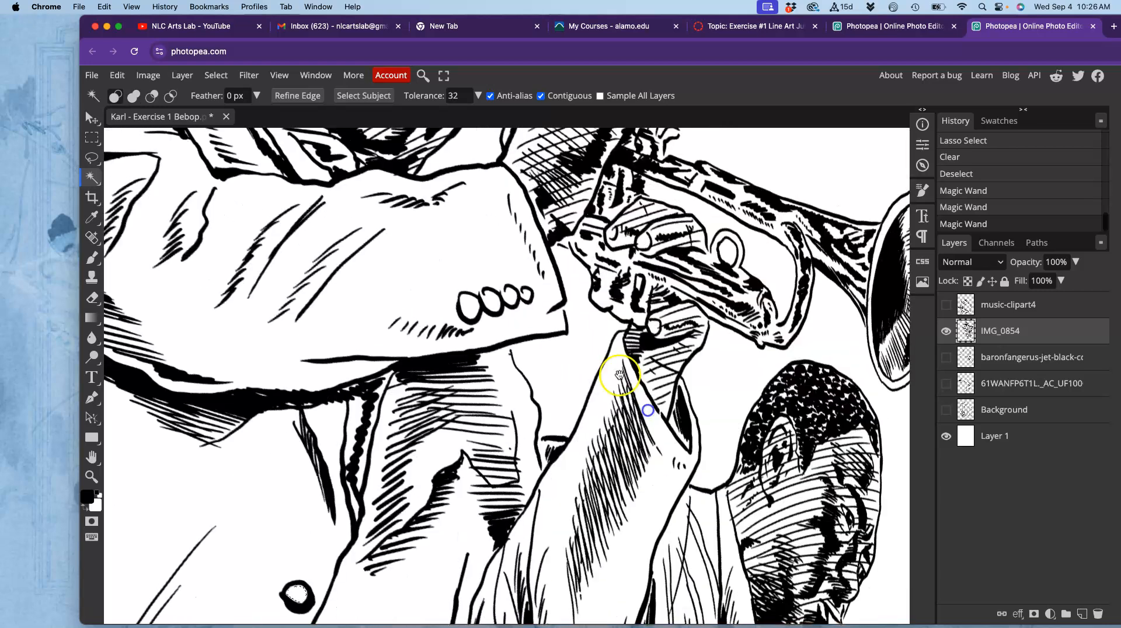
left_click(468, 303, "shift")
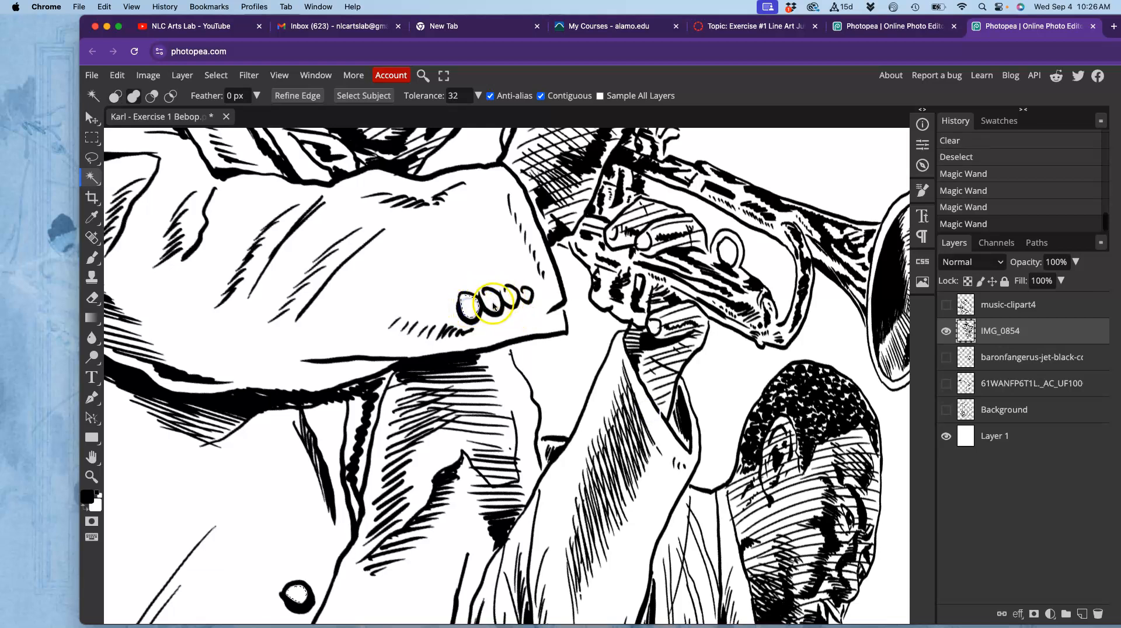
left_click(512, 301, "shift")
left_click(526, 296, "shift")
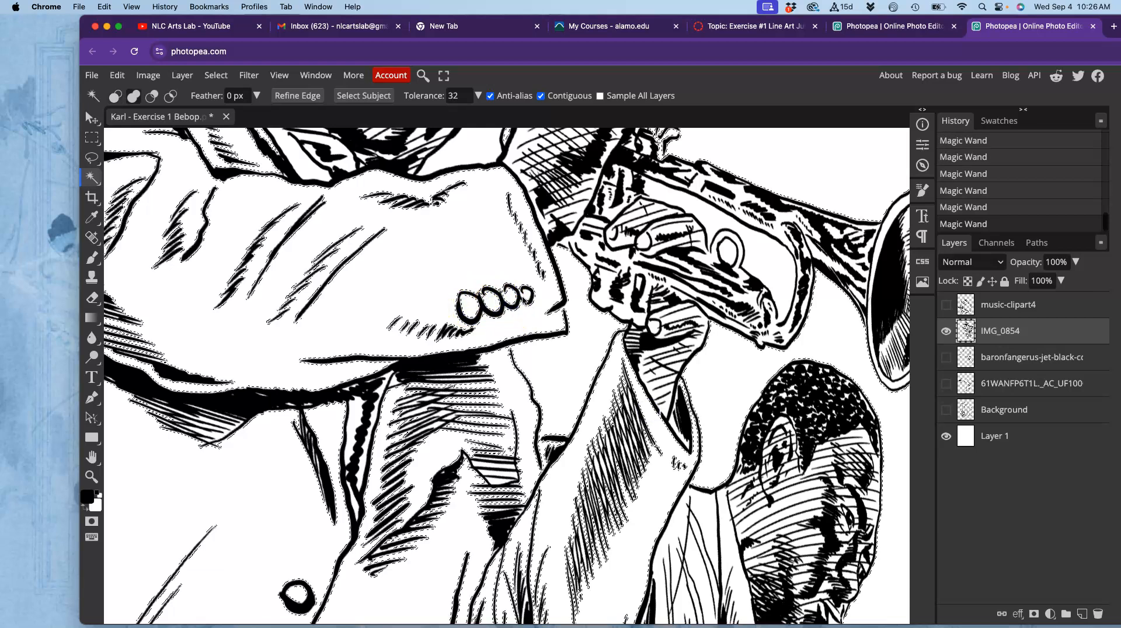
key("super+z")
Add the trumpet's finger ring, inner loop opening and lower tubing gap to the selection.
left_click(727, 254, "shift")
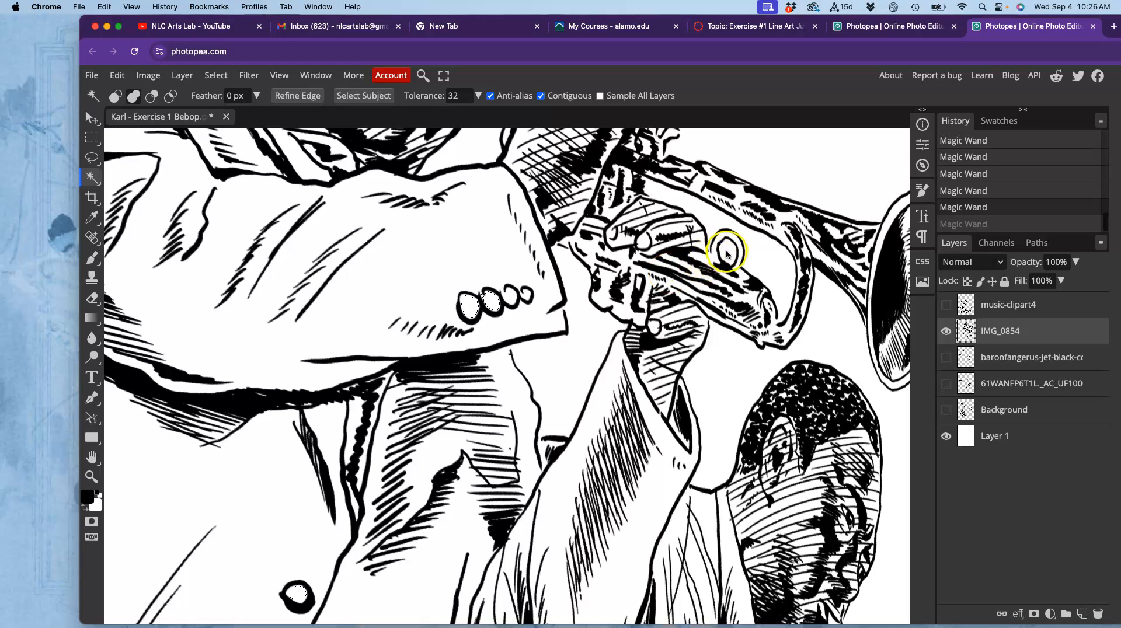
left_click(728, 253, "shift")
left_click_drag(651, 276, 649, 366)
left_click(754, 351, "shift")
Add the trumpeter's shirt collar, nose and eyeglass lens areas to the Magic Wand selection.
left_click_drag(603, 306, 682, 433)
left_click(357, 341, "shift")
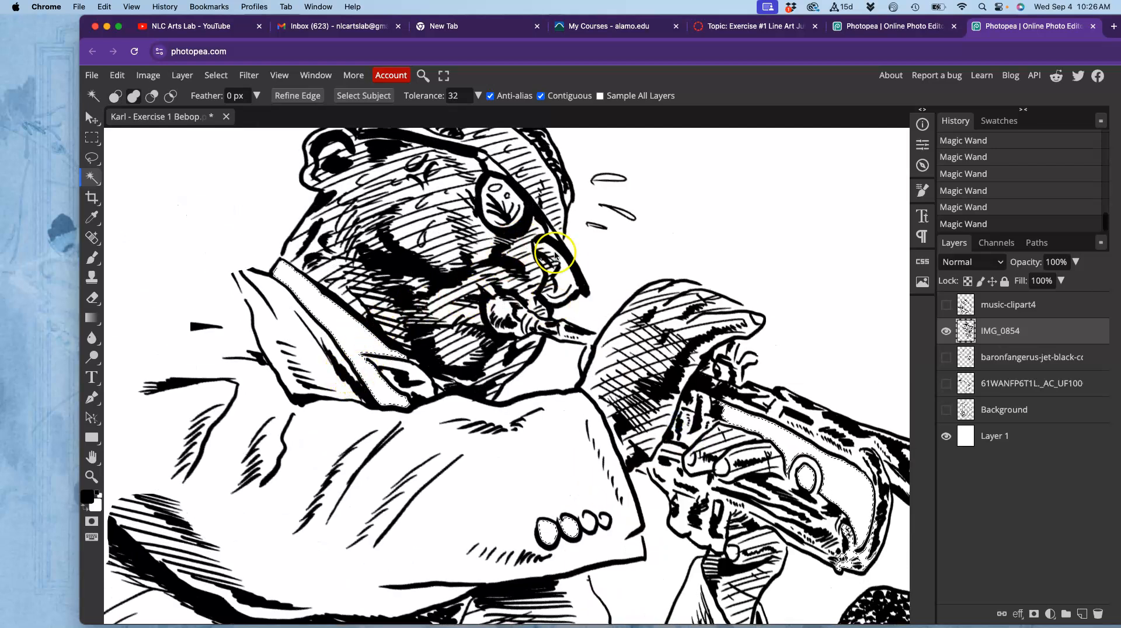
left_click(562, 281, "shift")
left_click(506, 203, "shift")
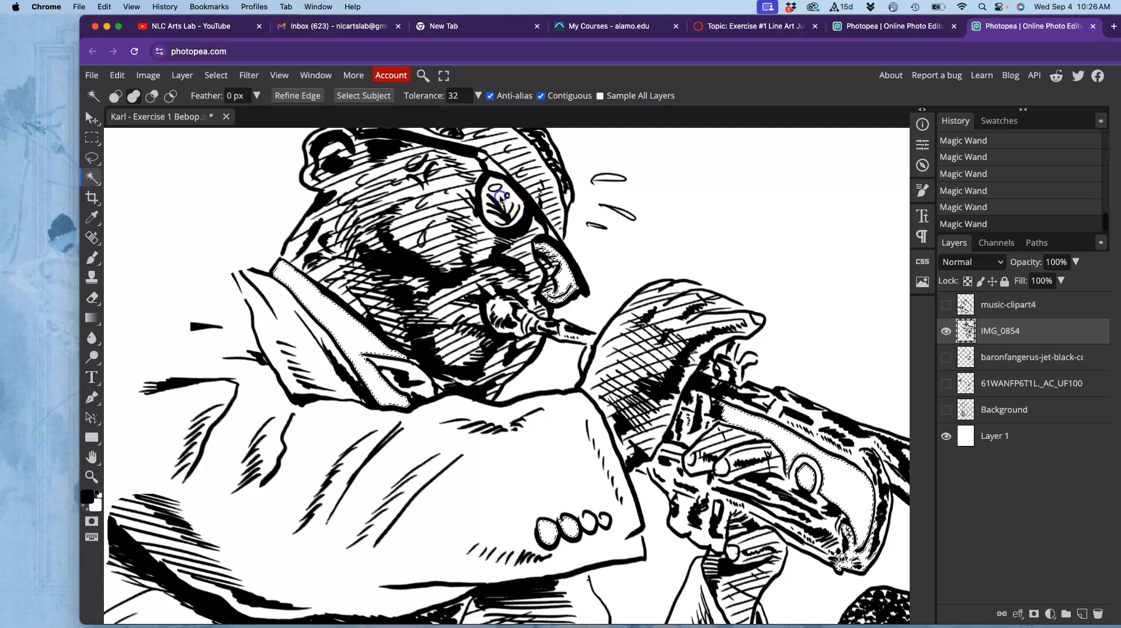
left_click(505, 216, "shift")
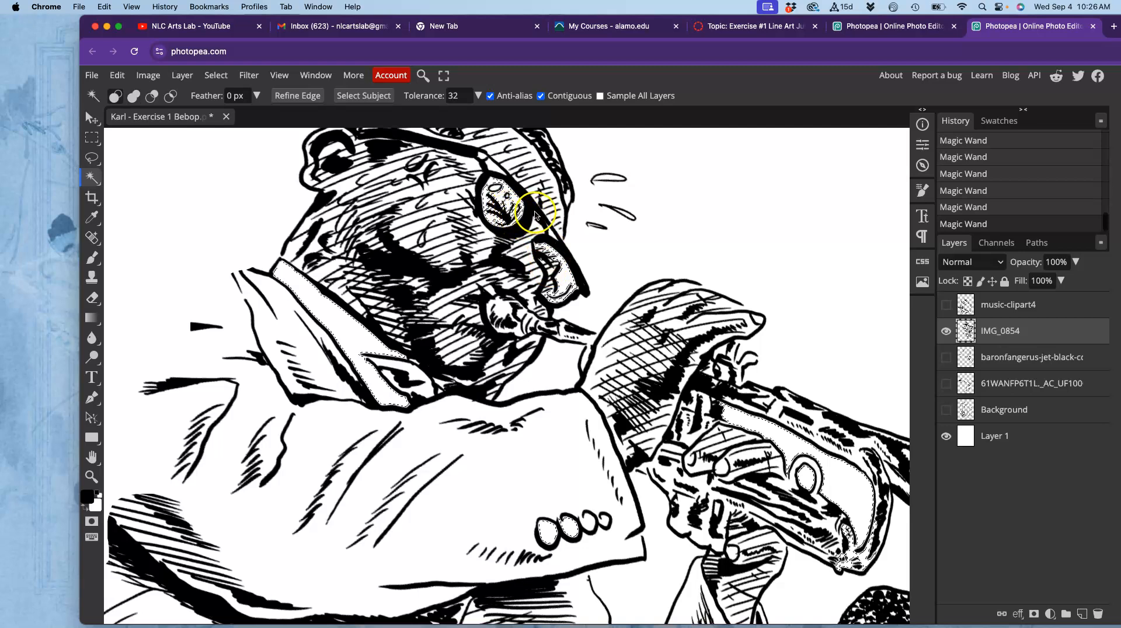
Hide IMG_0854, show music-clipart4, and make it the active layer for clearing the selected areas.
scroll(537, 218, "down", 3)
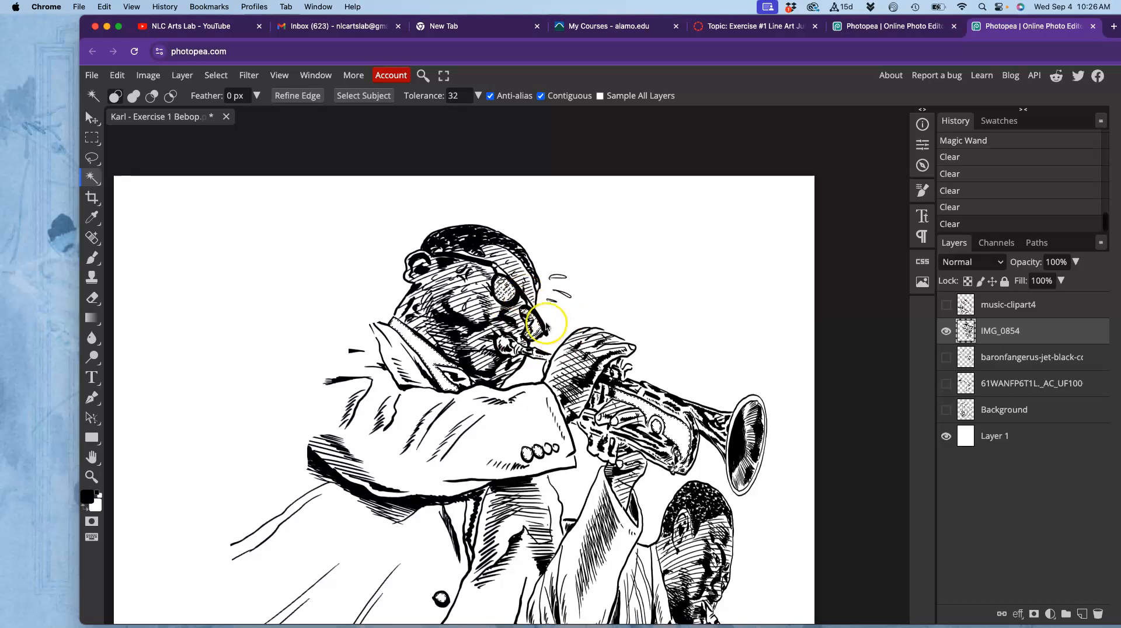
left_click(946, 331)
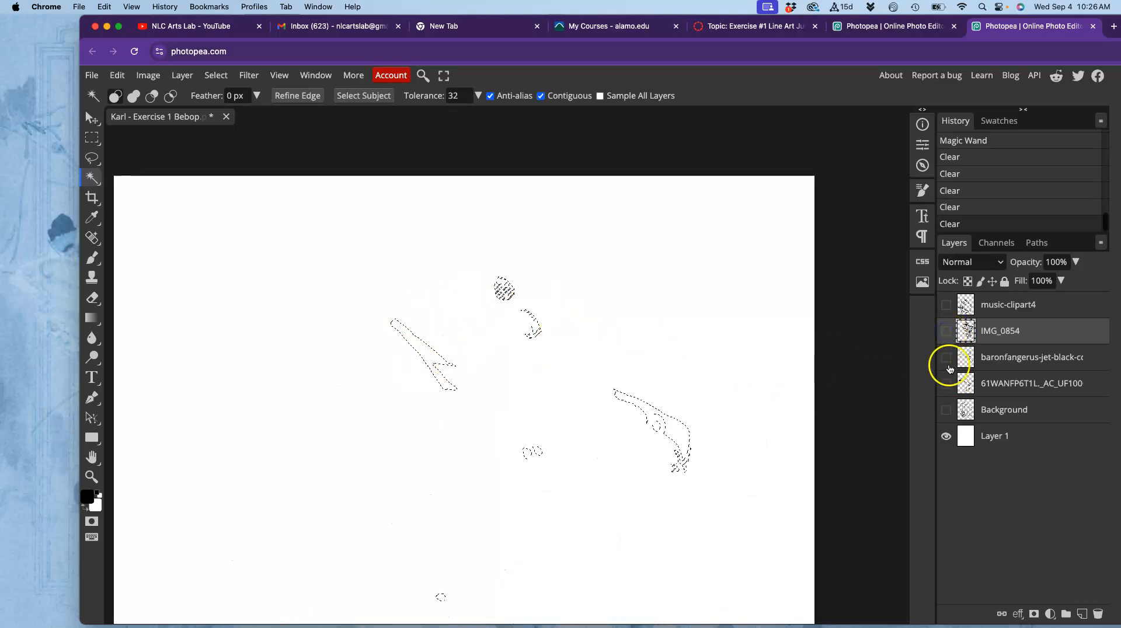
left_click(946, 305)
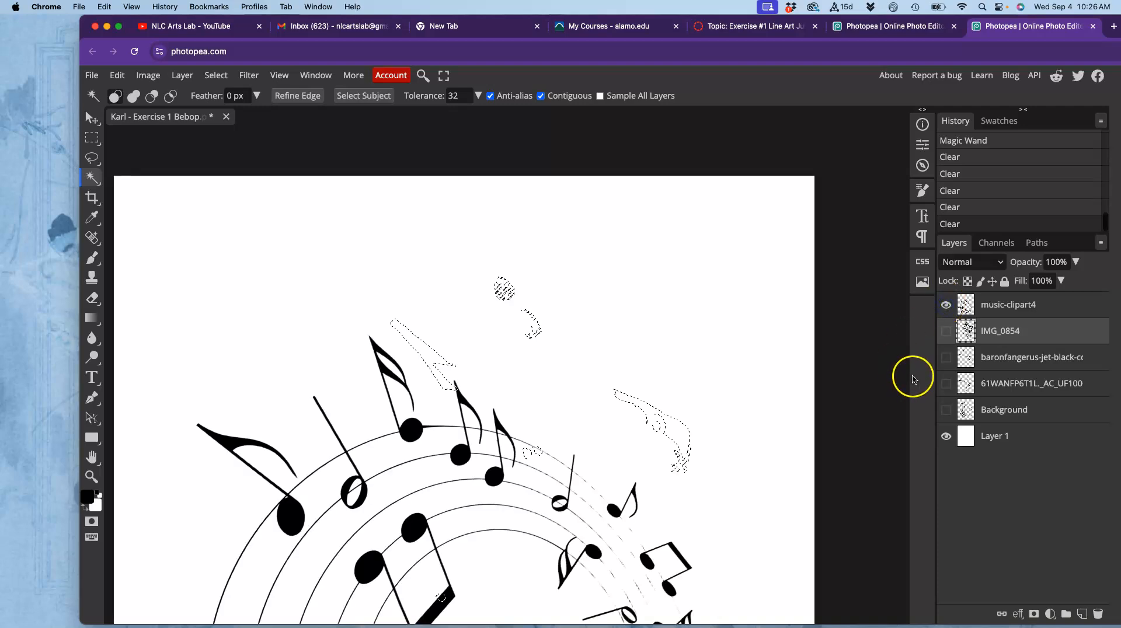
key("Delete")
left_click(996, 311)
Show the baronfangerus and 61WANFP6T1L layers and clear the selected areas from each.
left_click(946, 357)
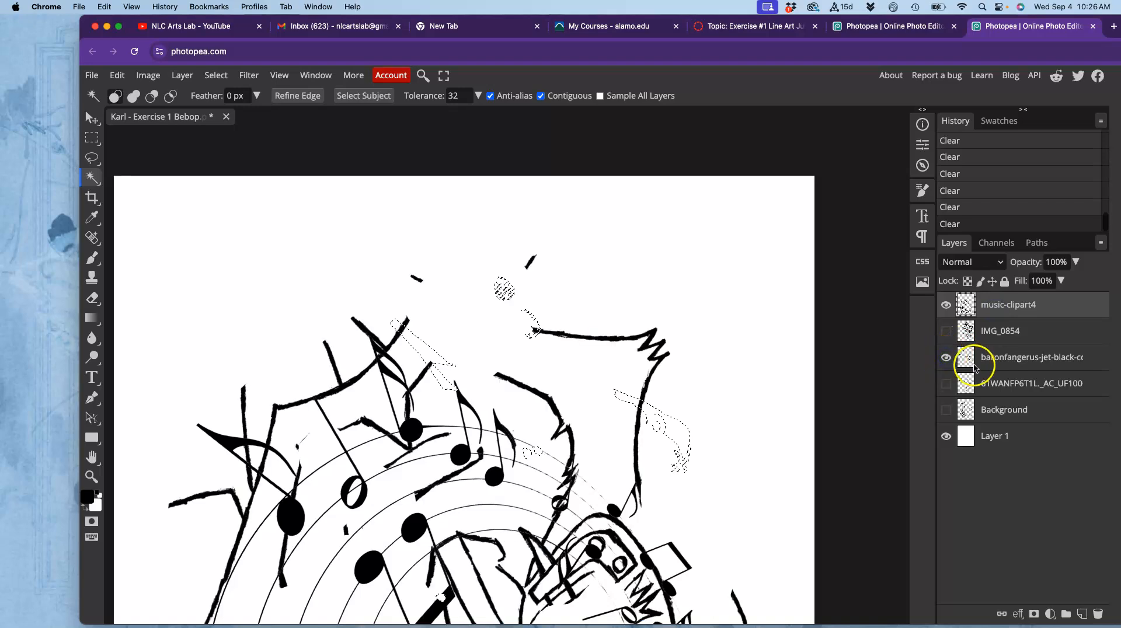
left_click(946, 384)
left_click(1003, 360)
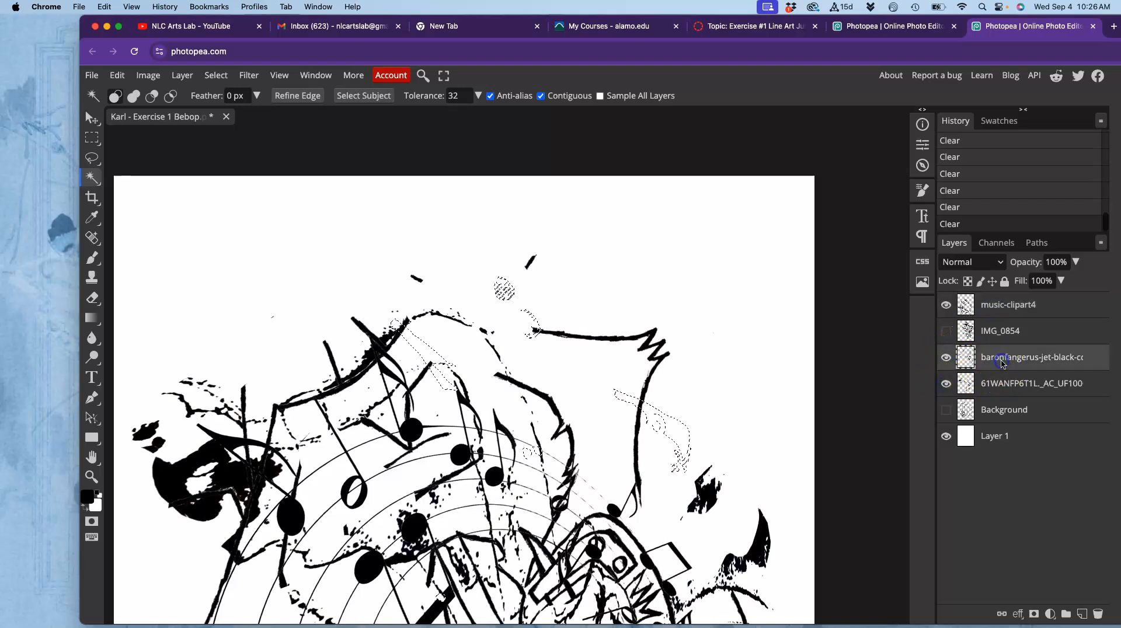
left_click(996, 386)
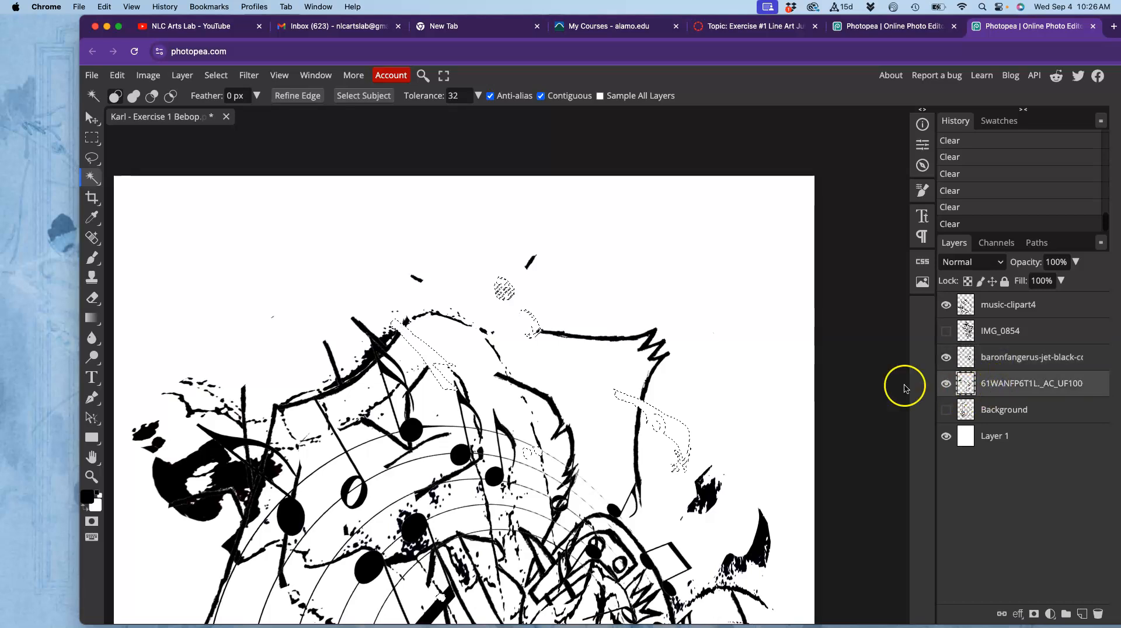
Show the Background layer, clear the selected areas from it, show IMG_0854 again, and deselect.
left_click(946, 411)
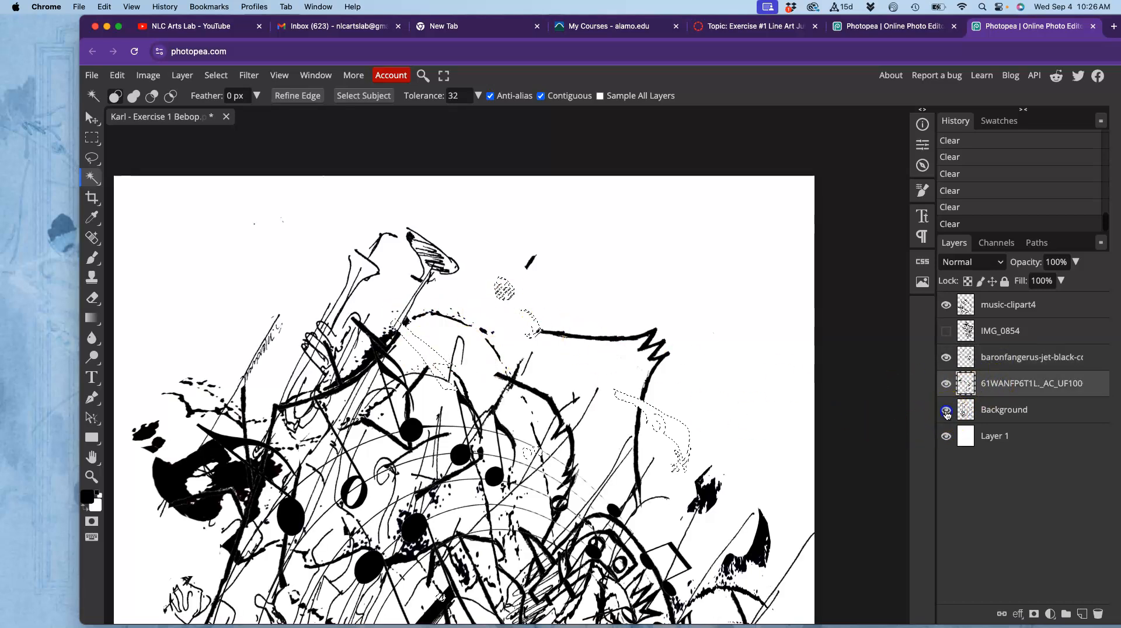
left_click(995, 421)
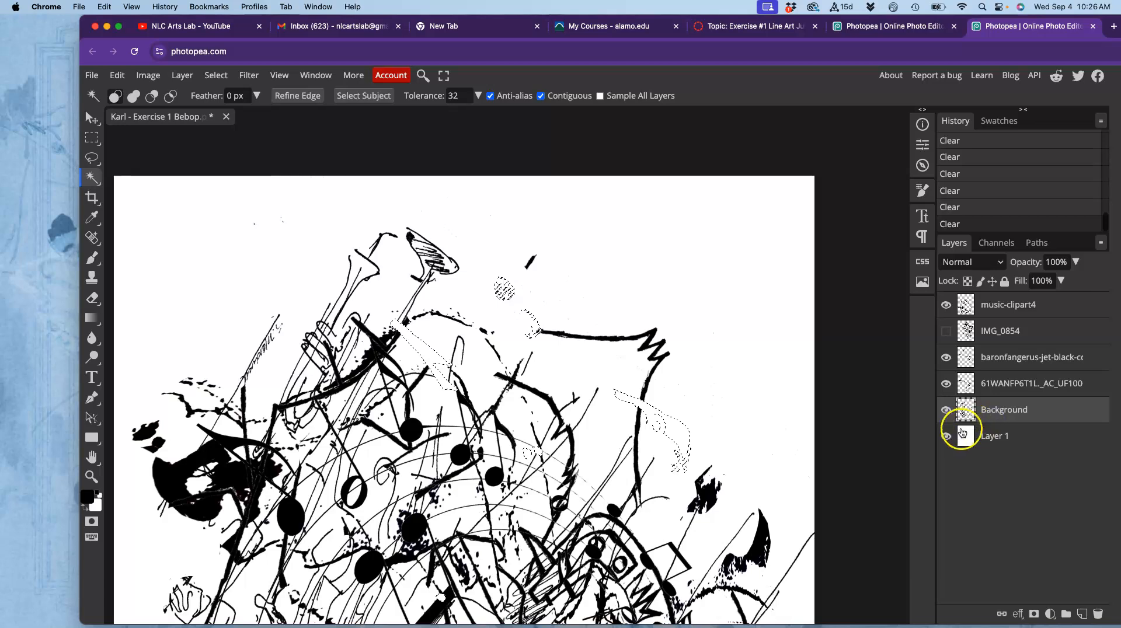
left_click(946, 331)
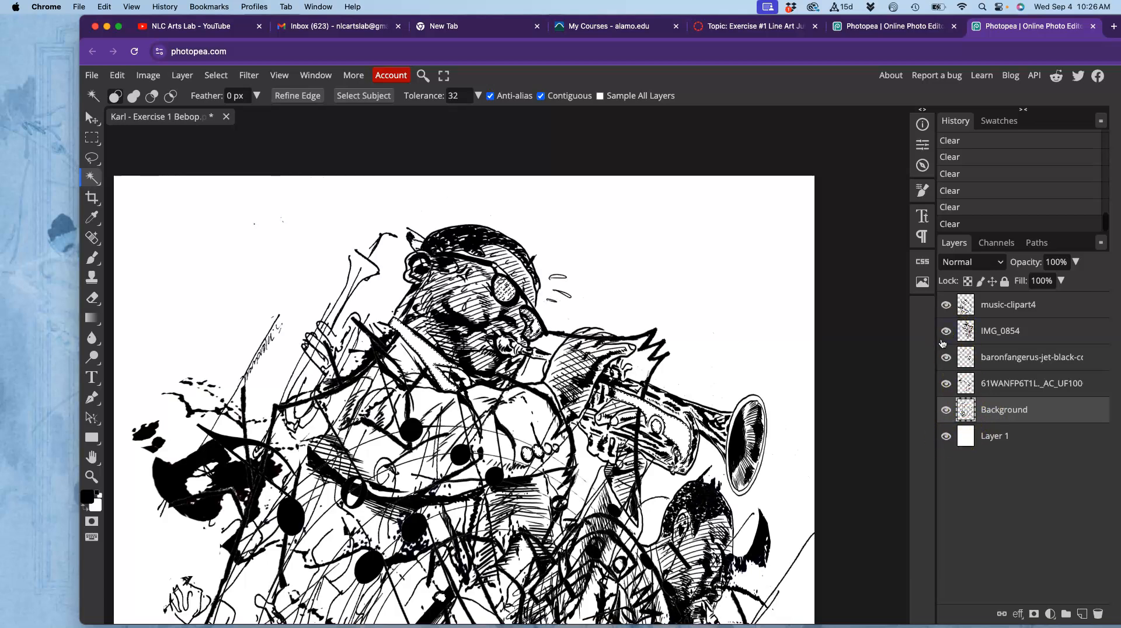
key("ctrl+d")
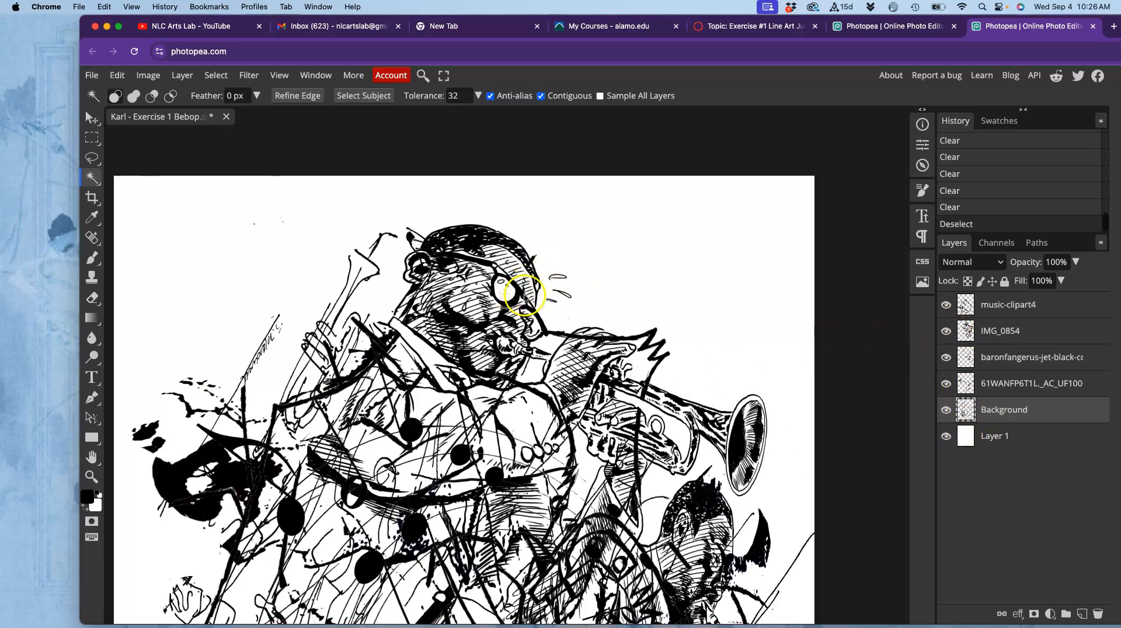
Lasso the leftover specks inside the trumpeter's eyeglass lens, delete them from IMG_0854, and deselect.
scroll(553, 275, "up", 1)
key("super+plus")
key("super+plus")
left_click_drag(558, 238, 571, 455)
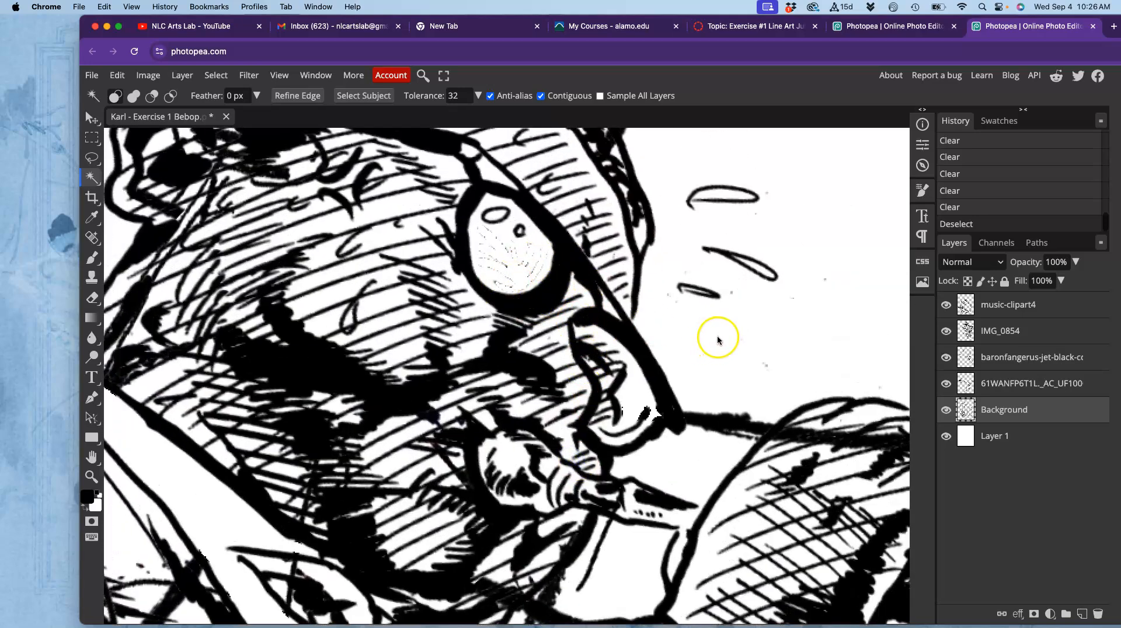
left_click(992, 331)
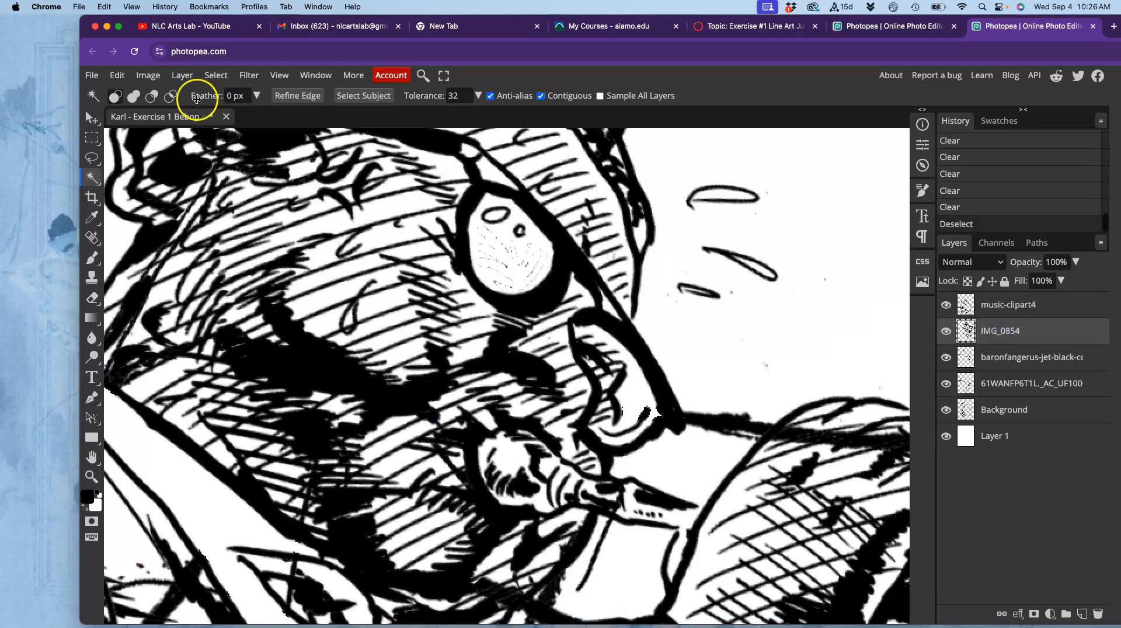
left_click(91, 157)
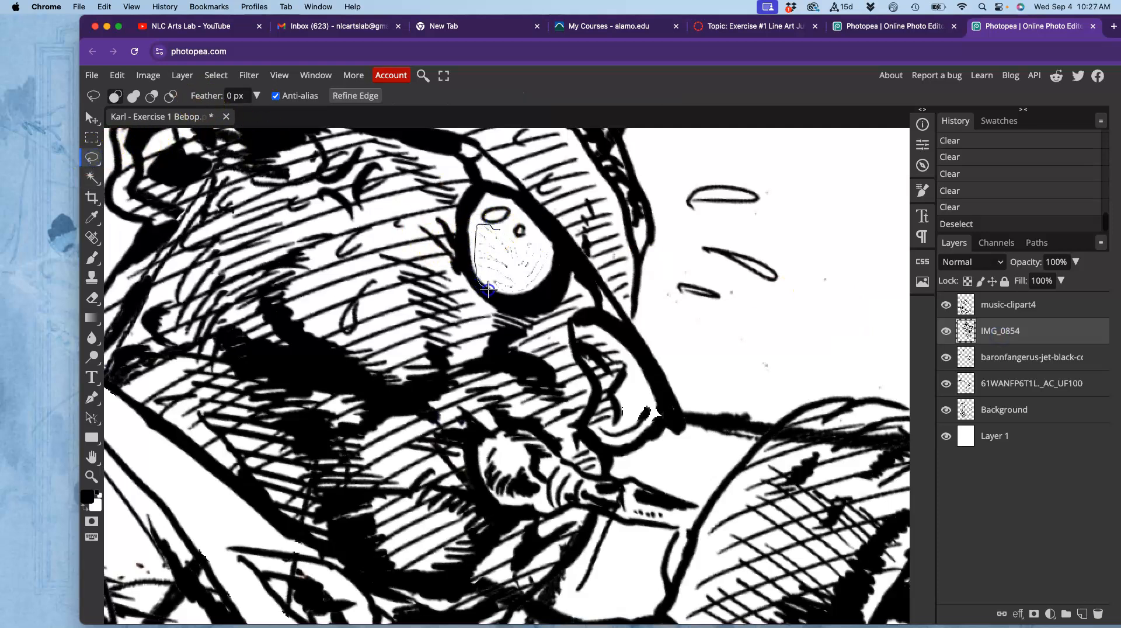
left_click_drag(523, 239, 488, 245)
key("Delete")
key("super+d")
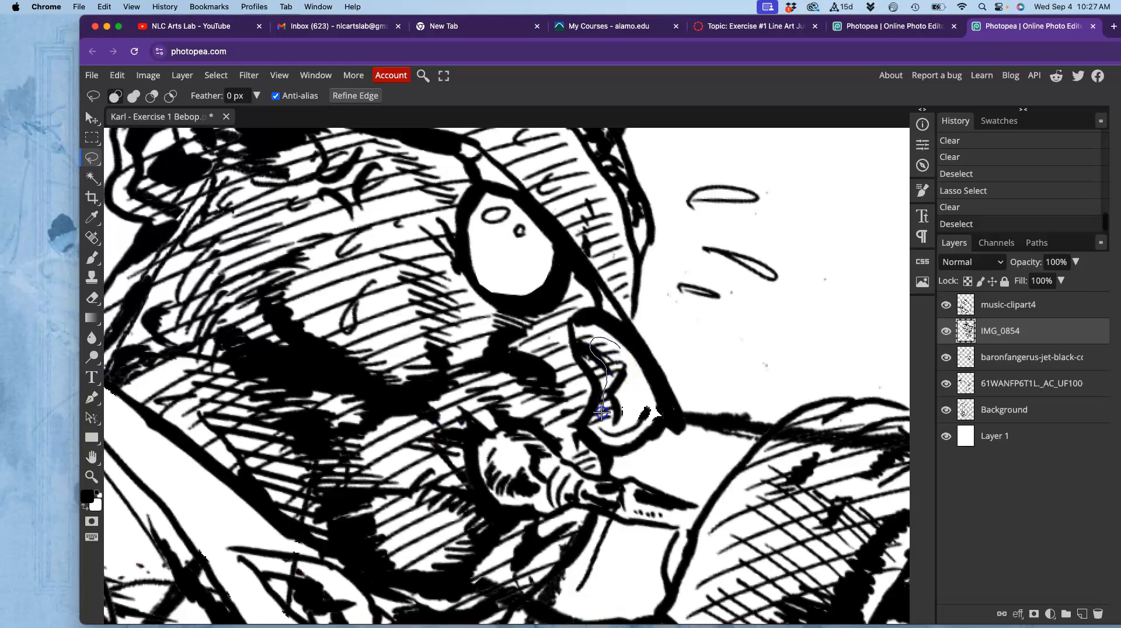
Lasso the stray inner lines of the trumpeter's nose, delete them from IMG_0854, and deselect.
left_click_drag(642, 371, 641, 354)
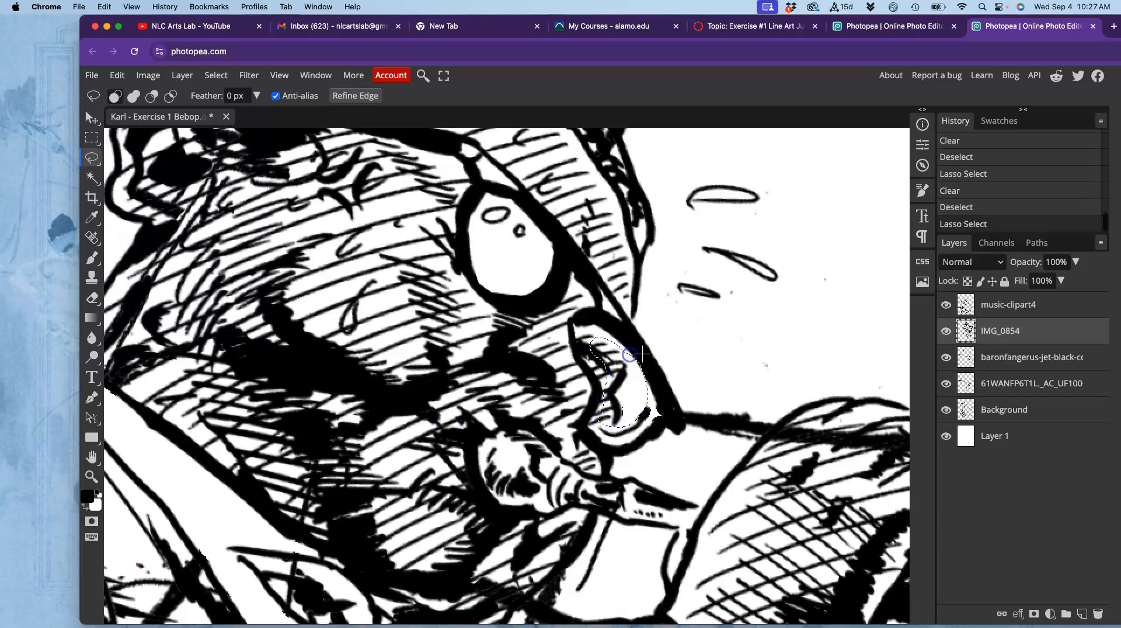
key("Delete")
key("super+d")
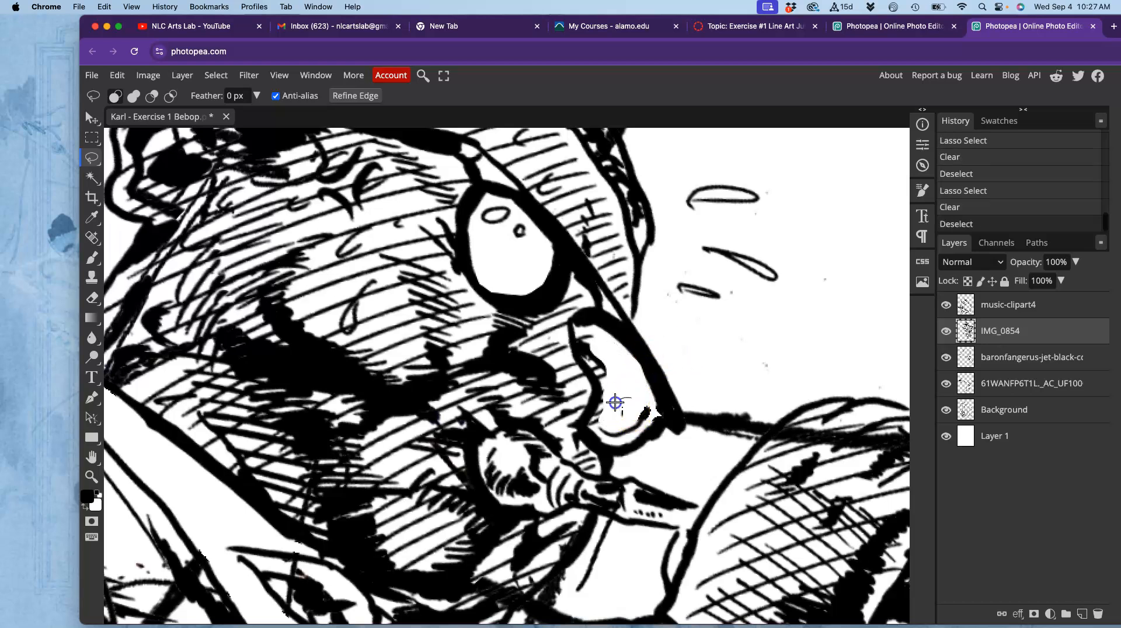
Lasso the small speck inside the nose, clear it from IMG_0854, music-clipart4, baronfangerus and 61WANFP6T1L, and deselect.
left_click_drag(624, 408, 623, 403)
key("Delete")
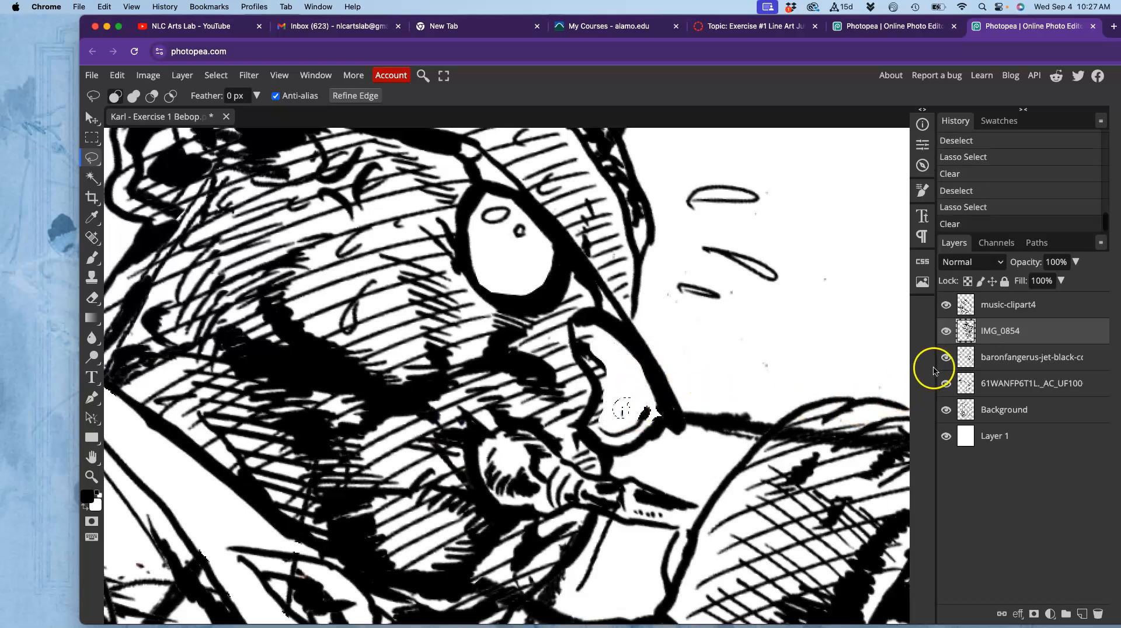
key("Delete")
left_click(1006, 309)
left_click(1001, 369)
key("Delete")
key("Delete")
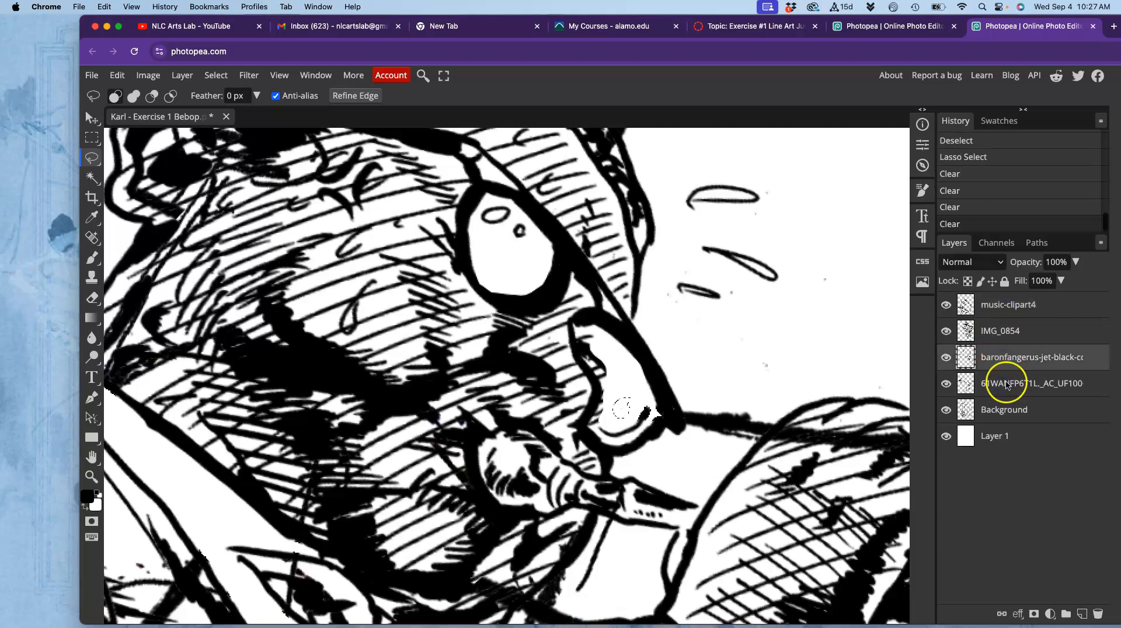
left_click(1005, 386)
key("Delete")
key("Delete")
left_click(823, 339)
Lasso the stray line above the trumpeter's raised hand, identify its layer by toggling visibility, delete it from baronfangerus, and deselect.
key("super+minus")
key("super+minus")
key("super+minus")
key("super+minus")
scroll(747, 339, "down", 5)
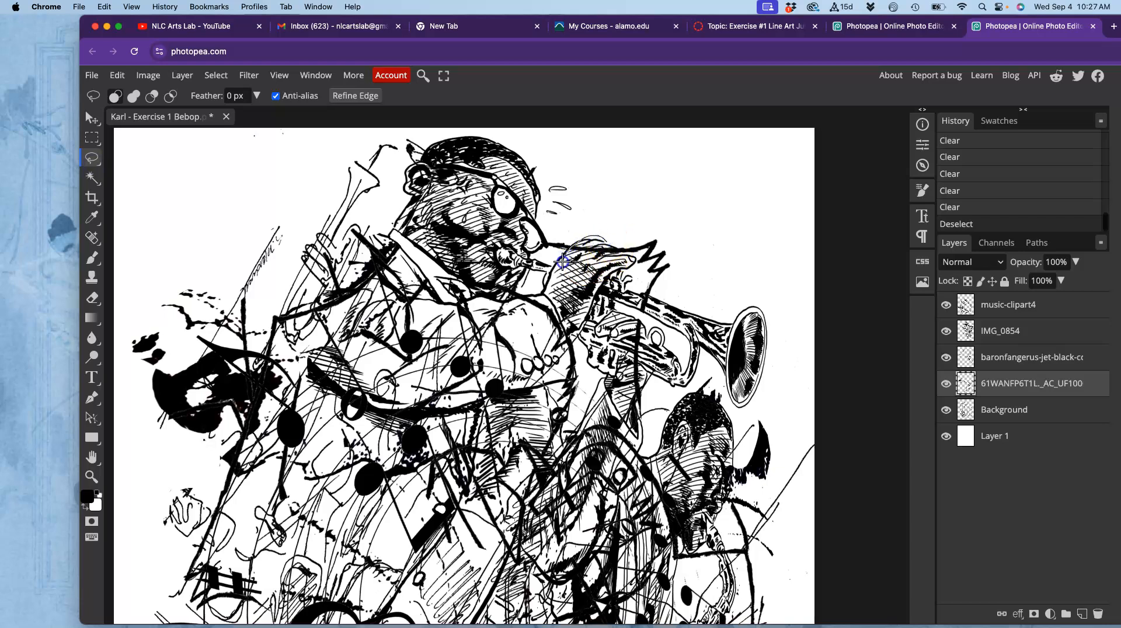
left_click_drag(611, 236, 612, 239)
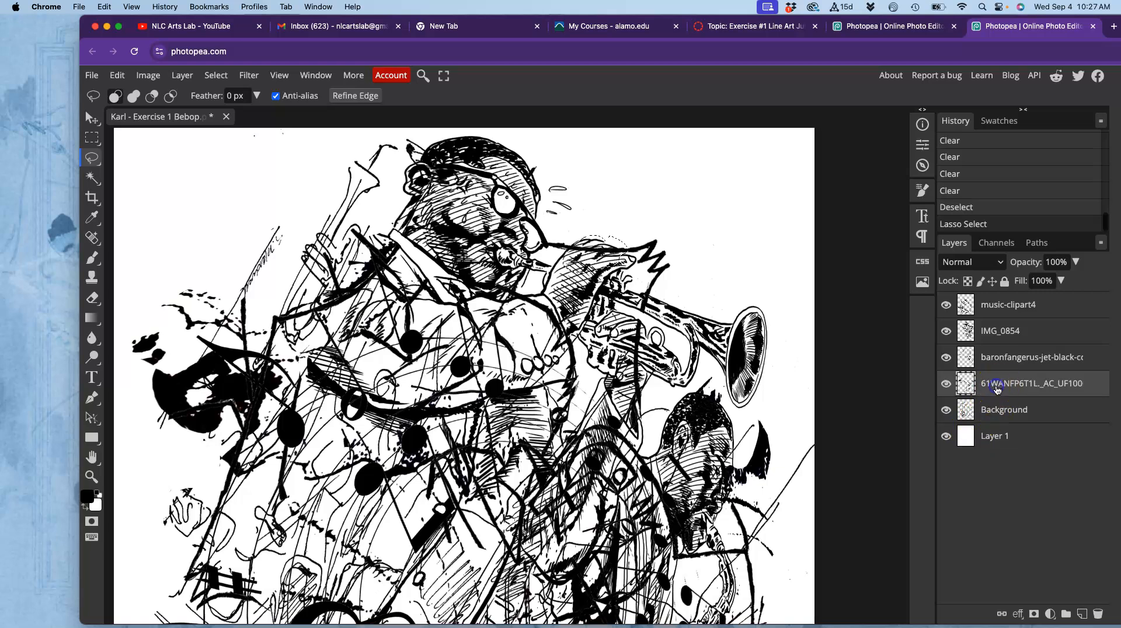
left_click(947, 384)
left_click(950, 385)
left_click(946, 357)
left_click(946, 358)
left_click(996, 360)
key("Delete")
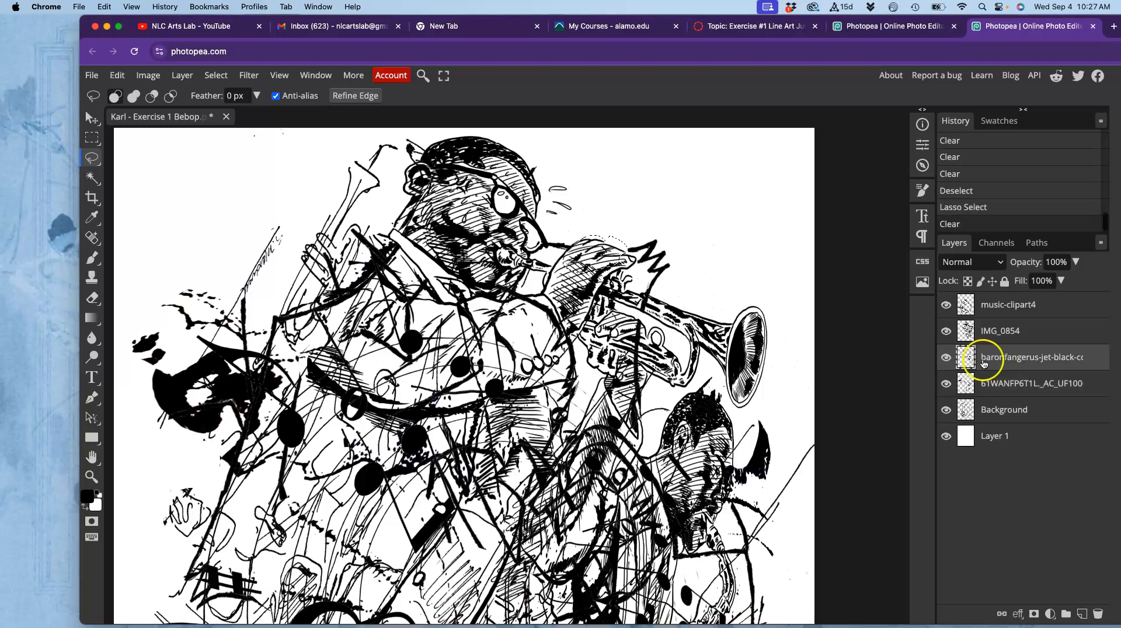
left_click(704, 288)
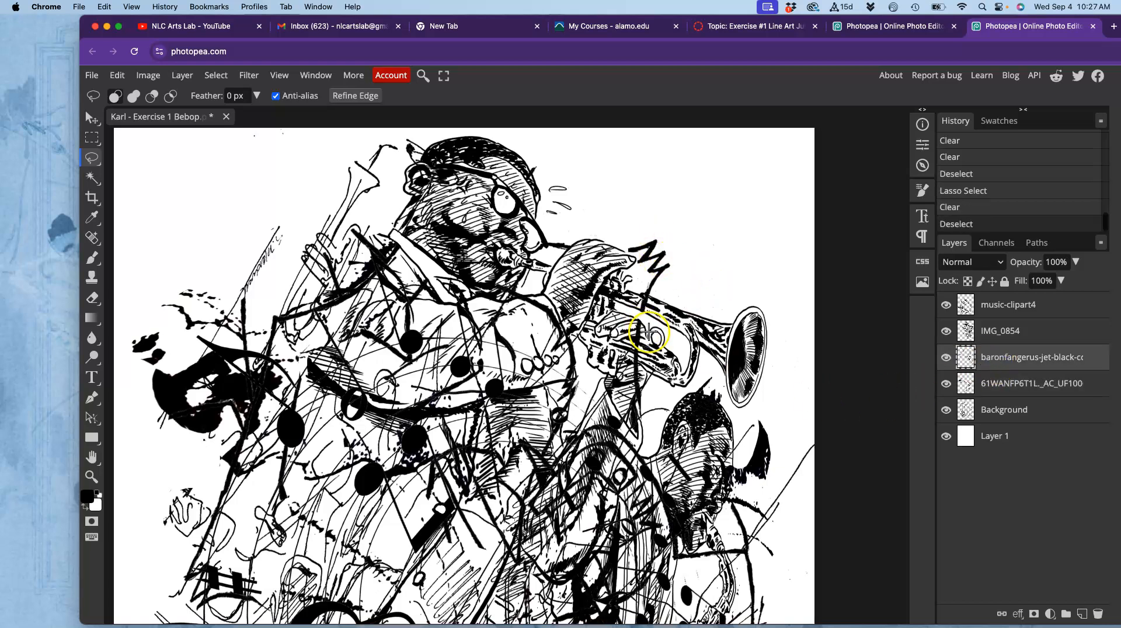
Toggle layer visibility to trace the stray lines below the trumpet, leaving music-clipart4 and 61WANFP6T1L hidden.
left_click_drag(624, 374, 618, 399)
left_click(618, 401)
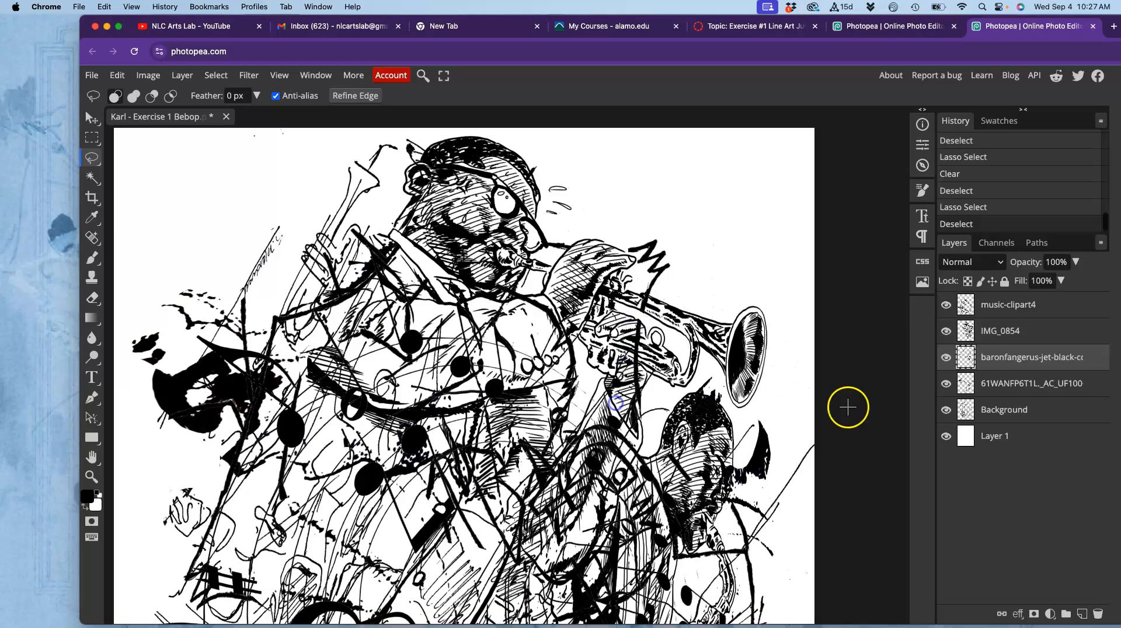
left_click(946, 331)
left_click(944, 358)
left_click(946, 384)
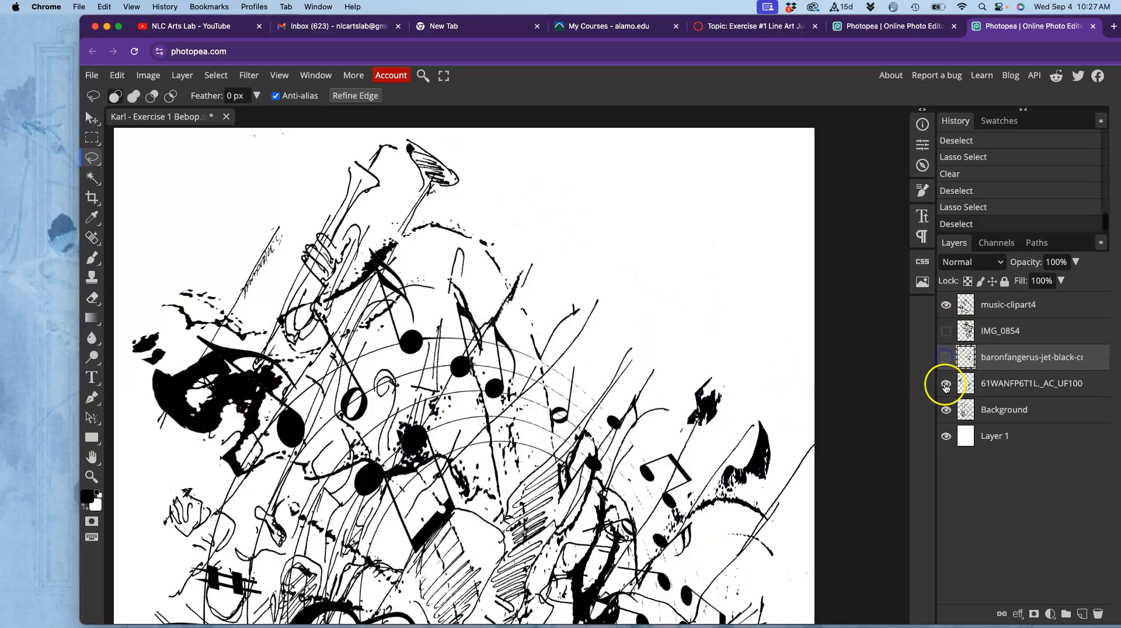
left_click(947, 330)
left_click(950, 304)
left_click(946, 358)
double_click(946, 358)
Lasso the overlapping lines around the sleeve below the trumpet, delete them from the baronfangerus layer, and deselect.
key("super+minus")
key("super+minus")
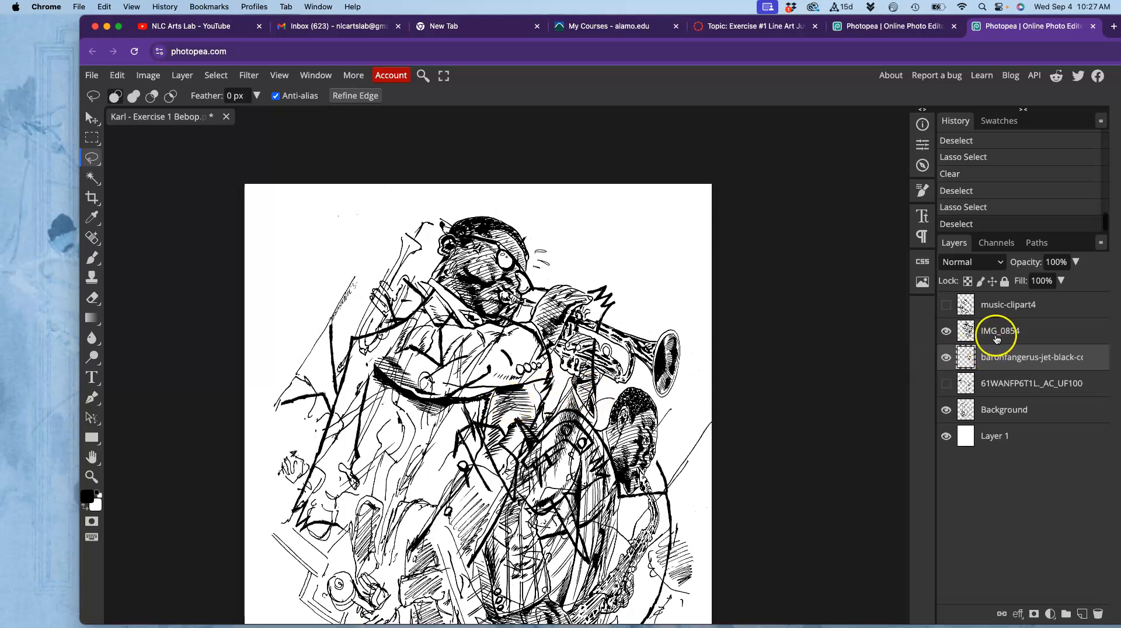
mouse_move(522, 451)
left_mouse_down()
mouse_move(607, 387)
mouse_move(574, 376)
left_mouse_up()
key("Delete")
left_click(650, 454)
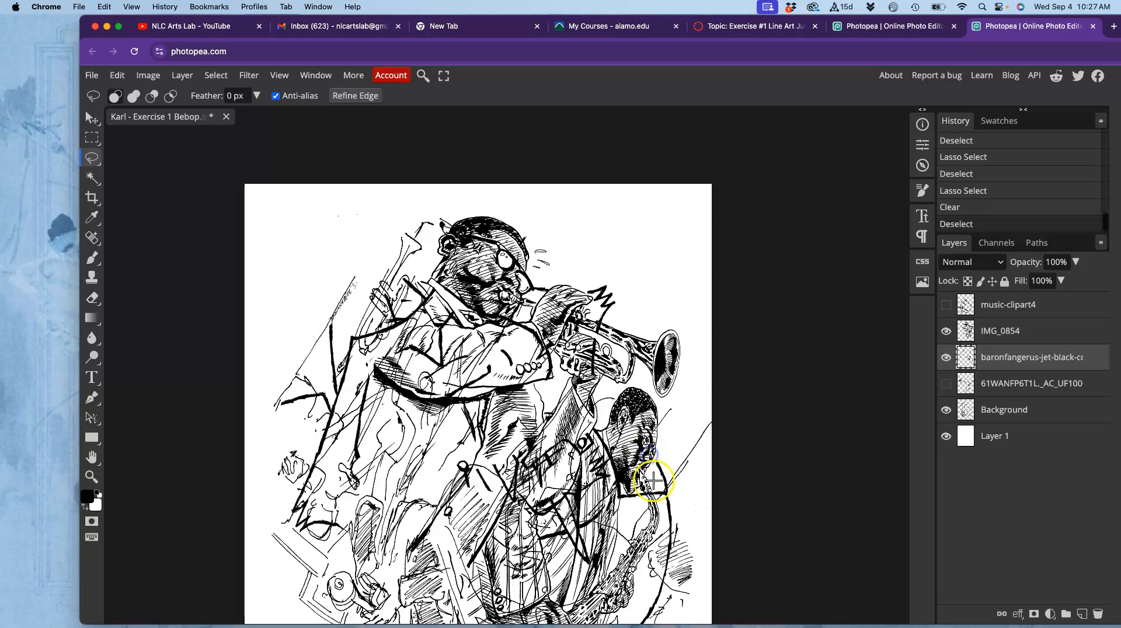
Lasso the area below the second musician's head and clear it from the baronfangerus, IMG_0854 and Background layers.
left_click_drag(675, 535, 696, 467)
key("Delete")
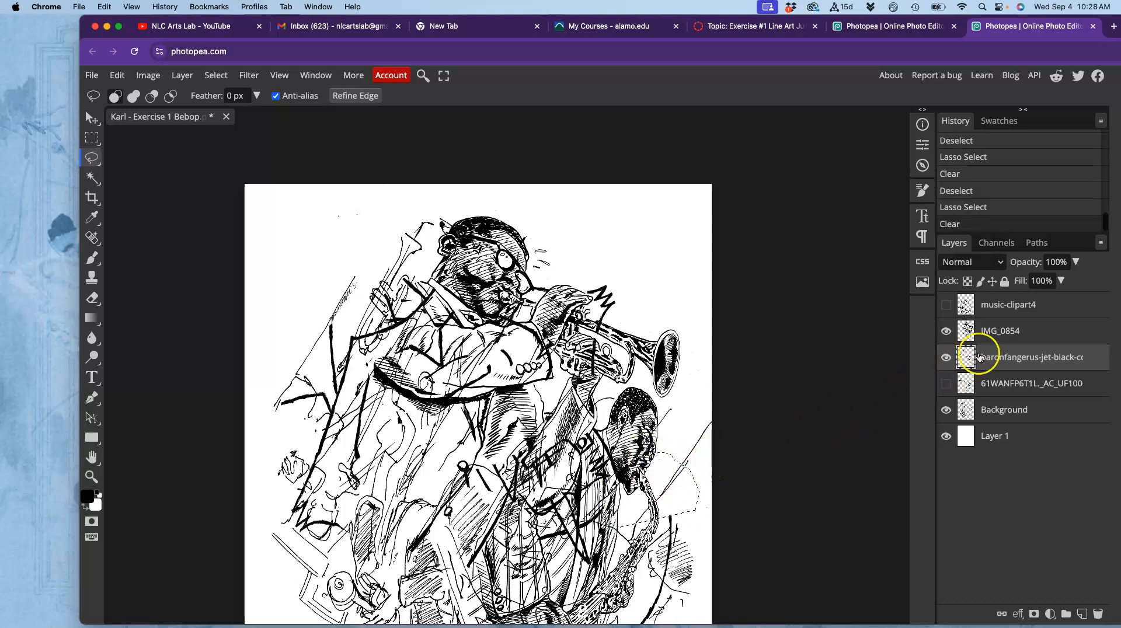
left_click(987, 330)
key("Delete")
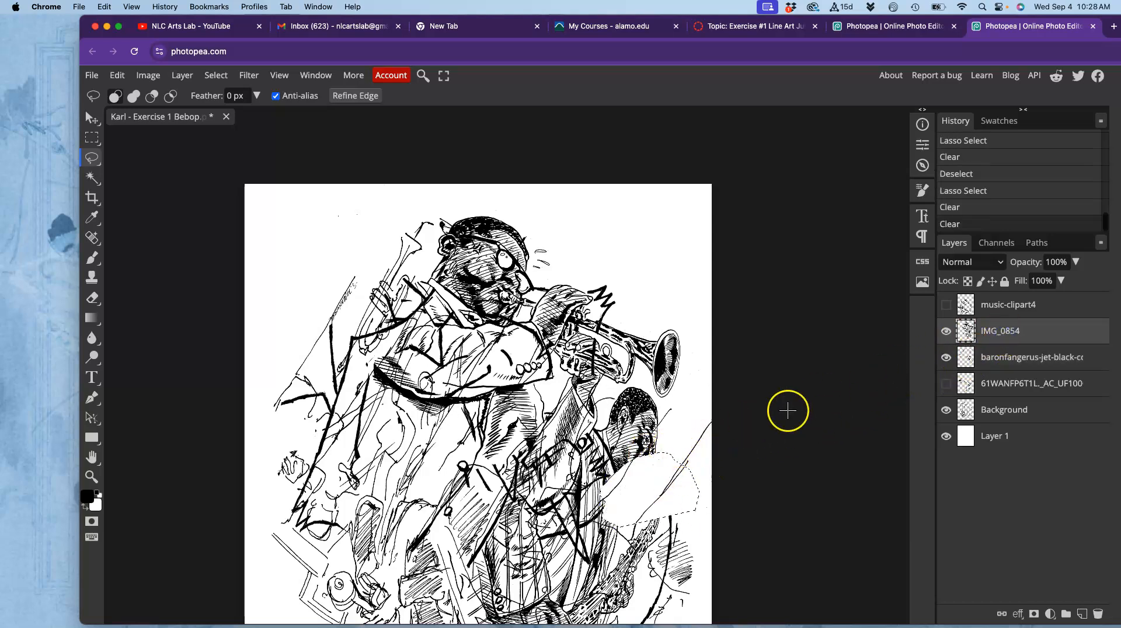
left_click(993, 410)
key("Delete")
key("Delete")
Lasso the stray diagonal line near the canvas edge beside the second musician and delete it from Background.
mouse_move(687, 432)
left_mouse_down()
mouse_move(729, 413)
mouse_move(674, 480)
mouse_move(713, 442)
left_mouse_up()
left_click(713, 489)
key("Delete")
Lasso the overlapping lines below the trumpeter's folded arm and clear them from the Background layer.
scroll(655, 409, "down", 5)
scroll(655, 409, "left", 2)
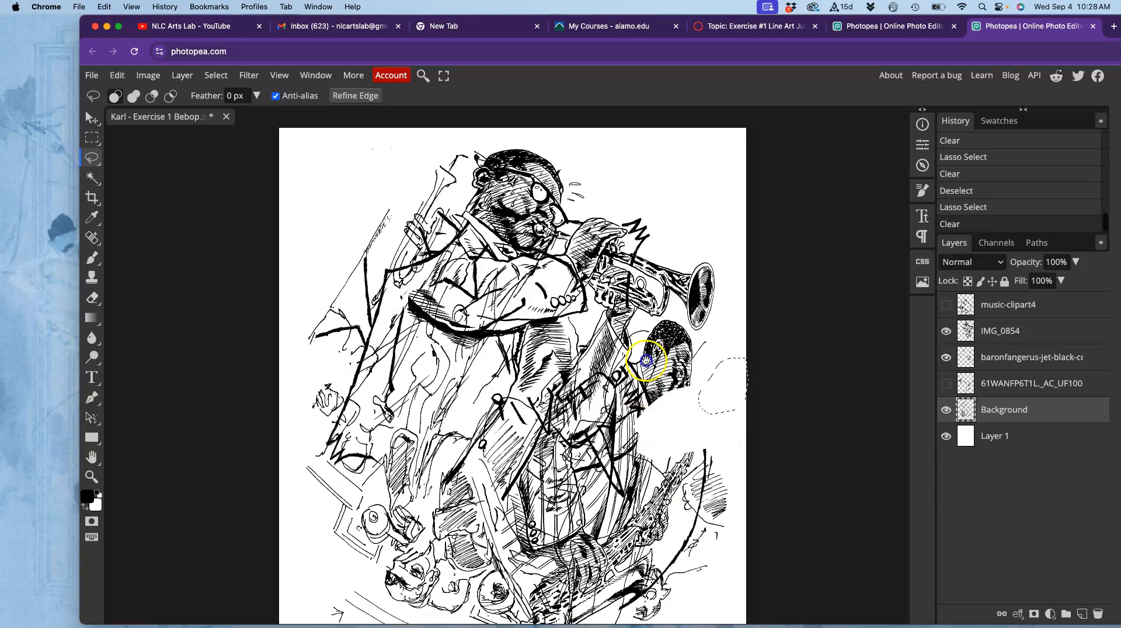
mouse_move(477, 351)
left_mouse_down()
mouse_move(426, 350)
mouse_move(547, 391)
mouse_move(514, 430)
left_mouse_up()
key("Delete")
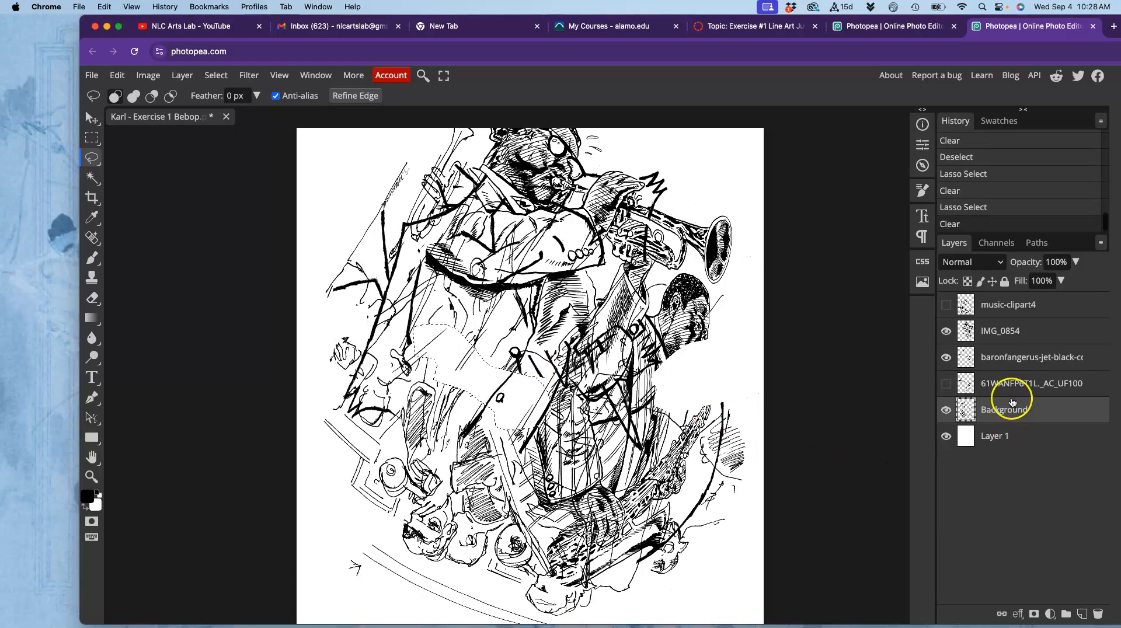
Show the 61WANFP6T1L and music-clipart4 layers again.
left_click(946, 384)
left_click(1000, 376)
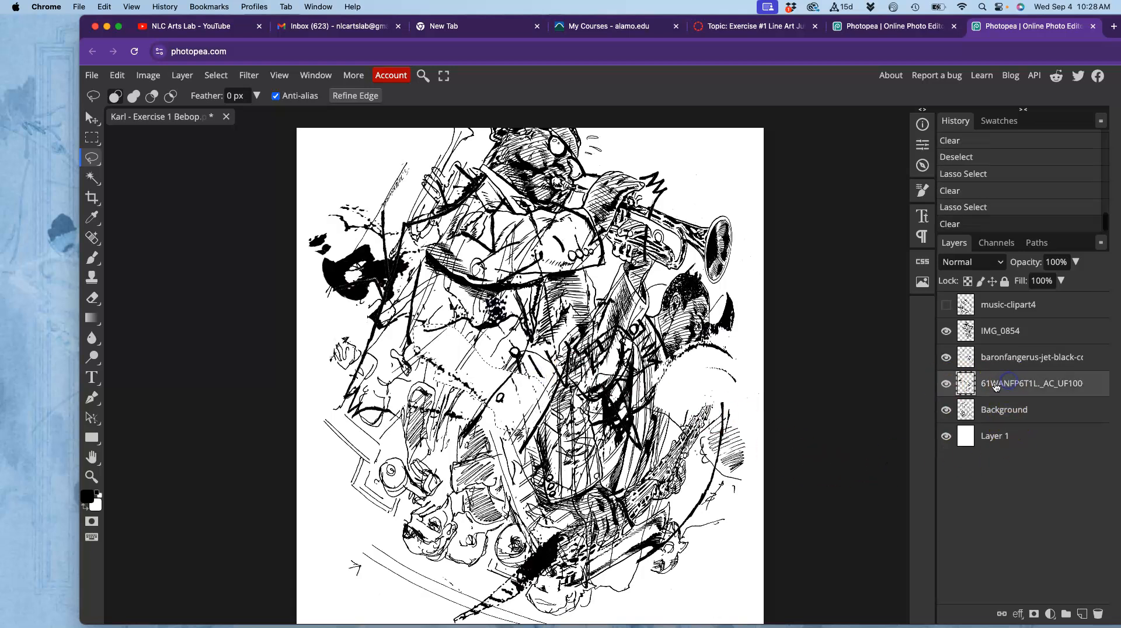
left_click(946, 305)
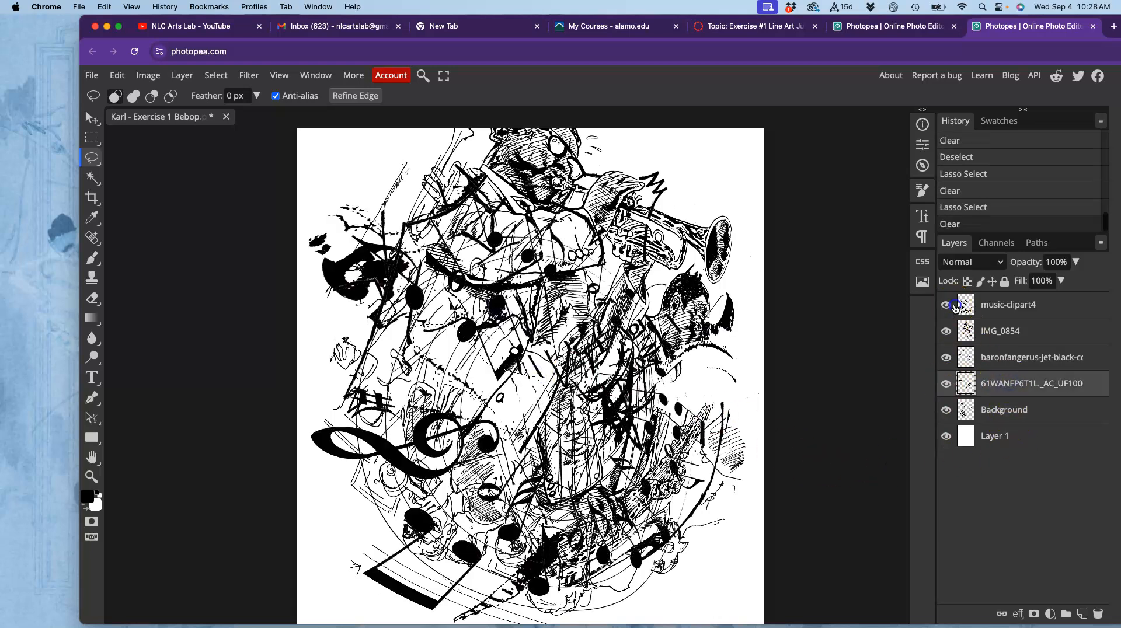
Lasso the music notes crossing the trumpeter's chest and the second musician, delete them from music-clipart4, and deselect.
left_click(1000, 305)
scroll(688, 380, "down", 1)
scroll(687, 380, "down", 1)
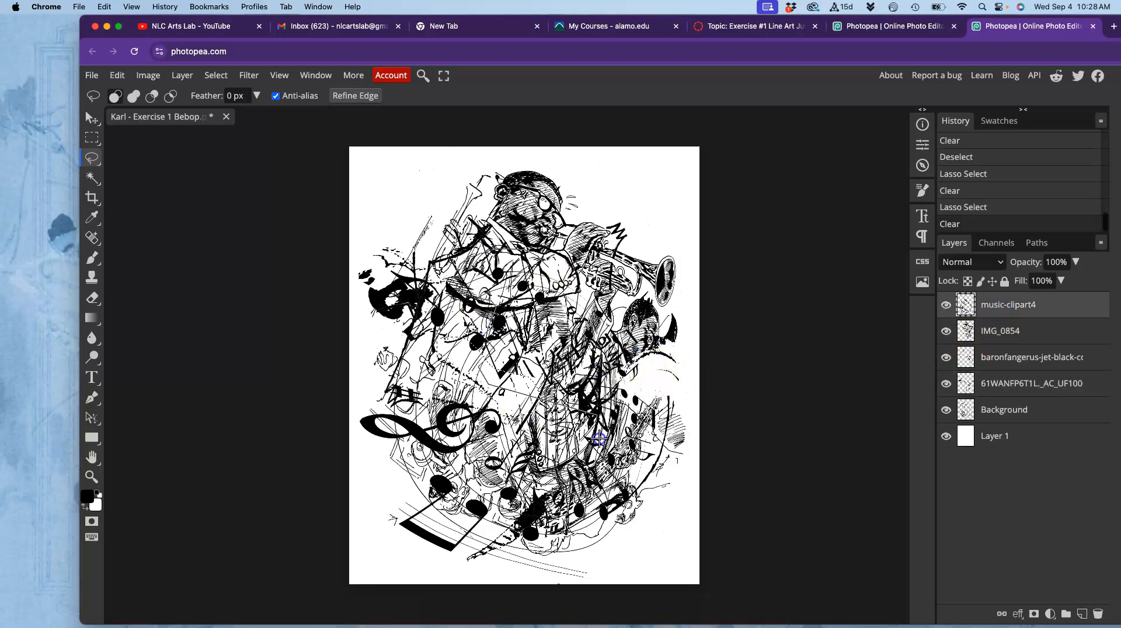
left_click_drag(653, 361, 649, 361)
key("Delete")
left_click(533, 469)
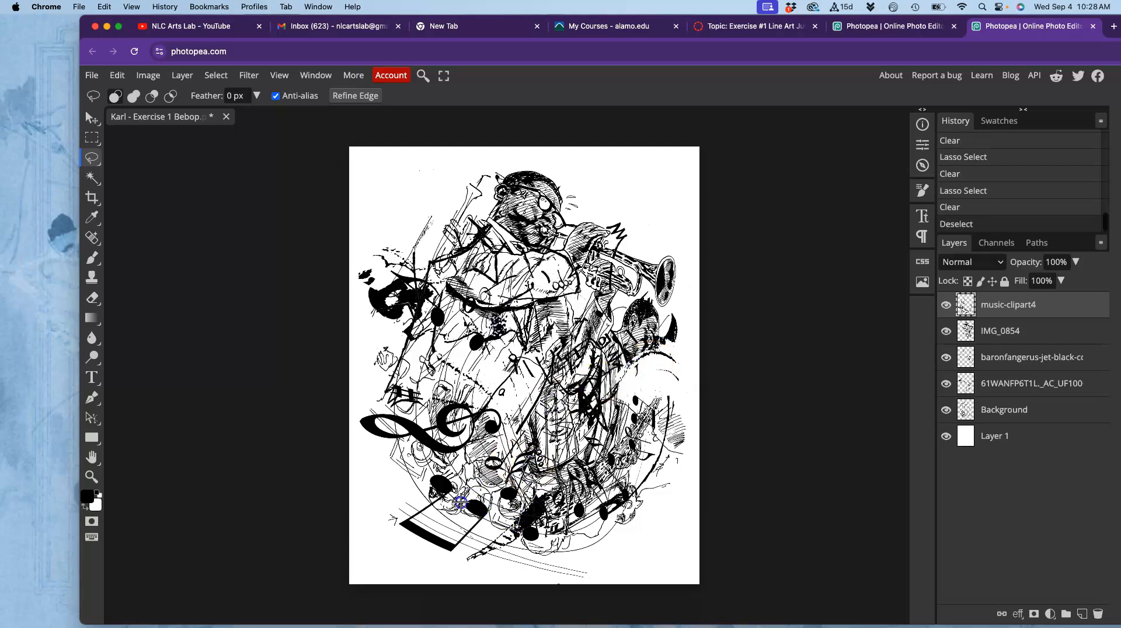
Lasso the note overlapping the small heads and the marks beside the saxophone, clearing each selection from music-clipart4.
left_click_drag(511, 495, 511, 497)
key("Delete")
left_click(538, 438)
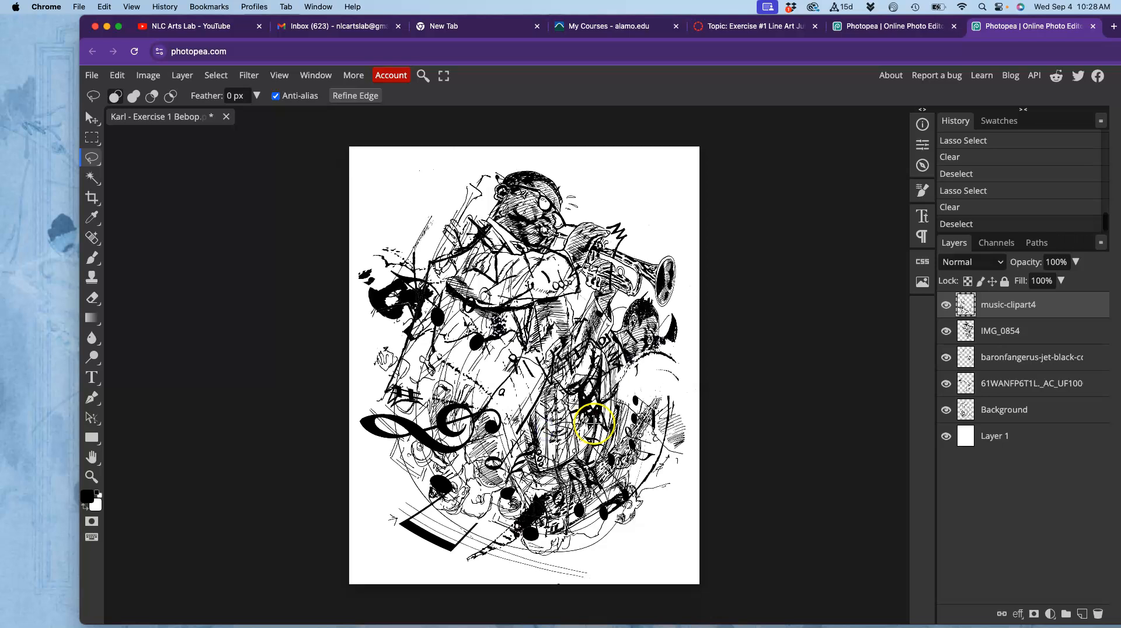
left_click_drag(611, 418, 611, 418)
left_click_drag(623, 457, 608, 422)
key("Delete")
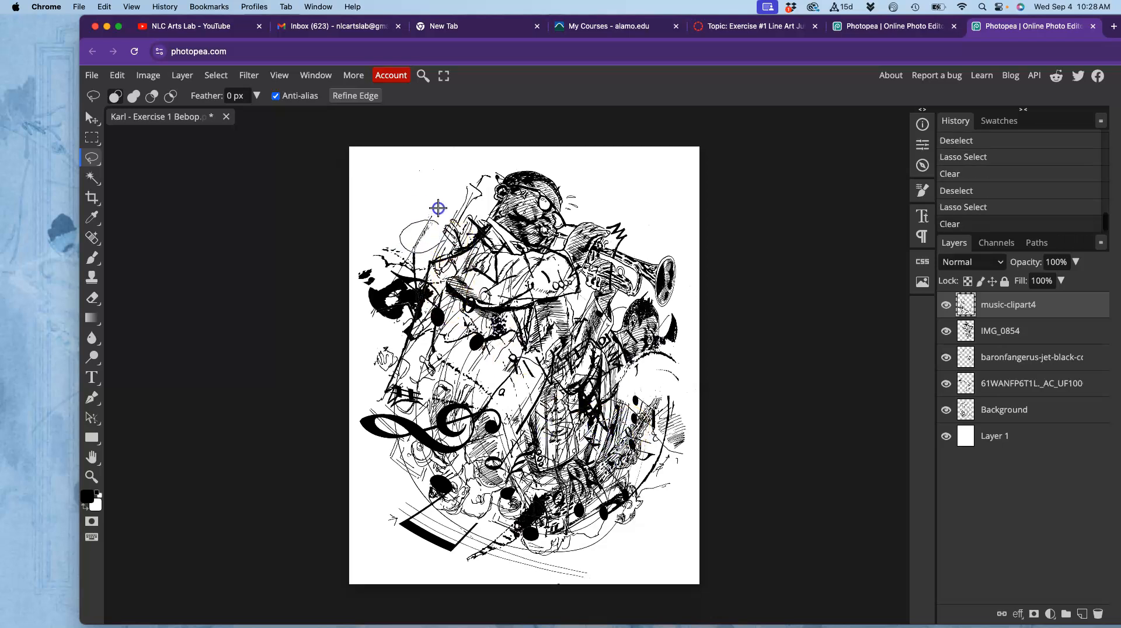
Lasso the hatched line beside the raised horn, clear the selection from 61WANFP6T1L and Background, and deselect.
left_click_drag(437, 245, 439, 246)
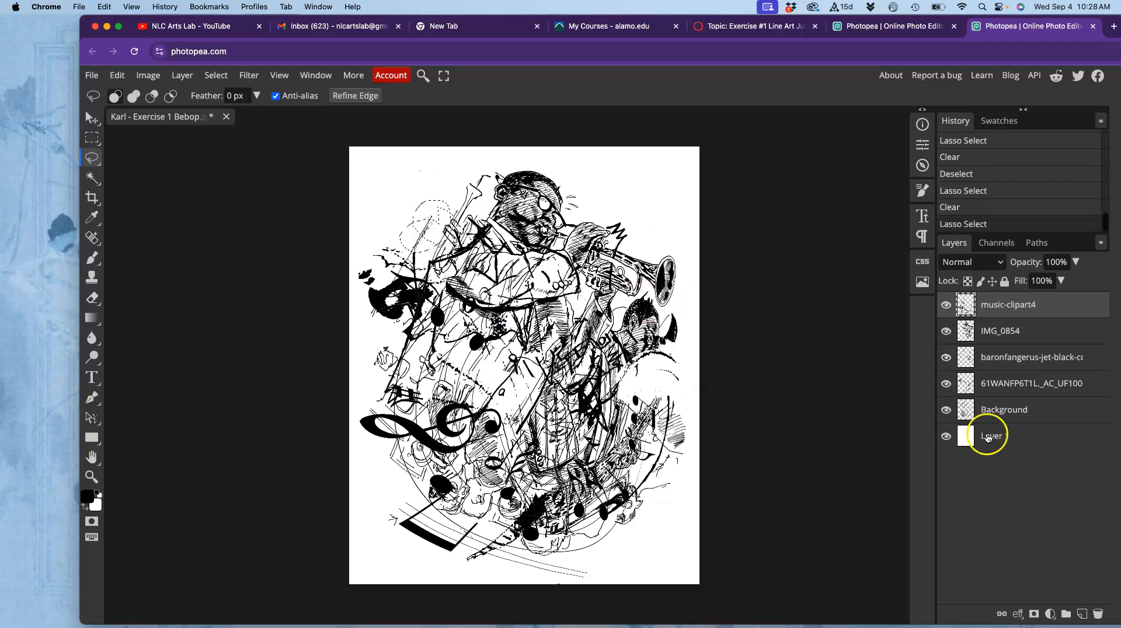
left_click(1003, 392)
key("Delete")
left_click(1002, 415)
key("Delete")
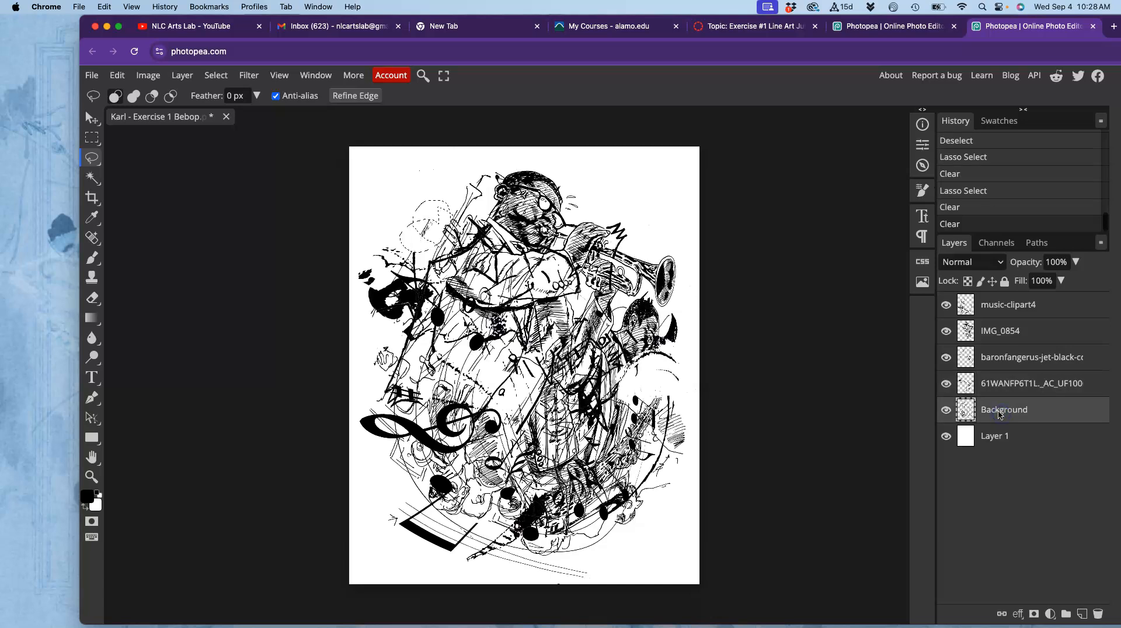
left_click(650, 338)
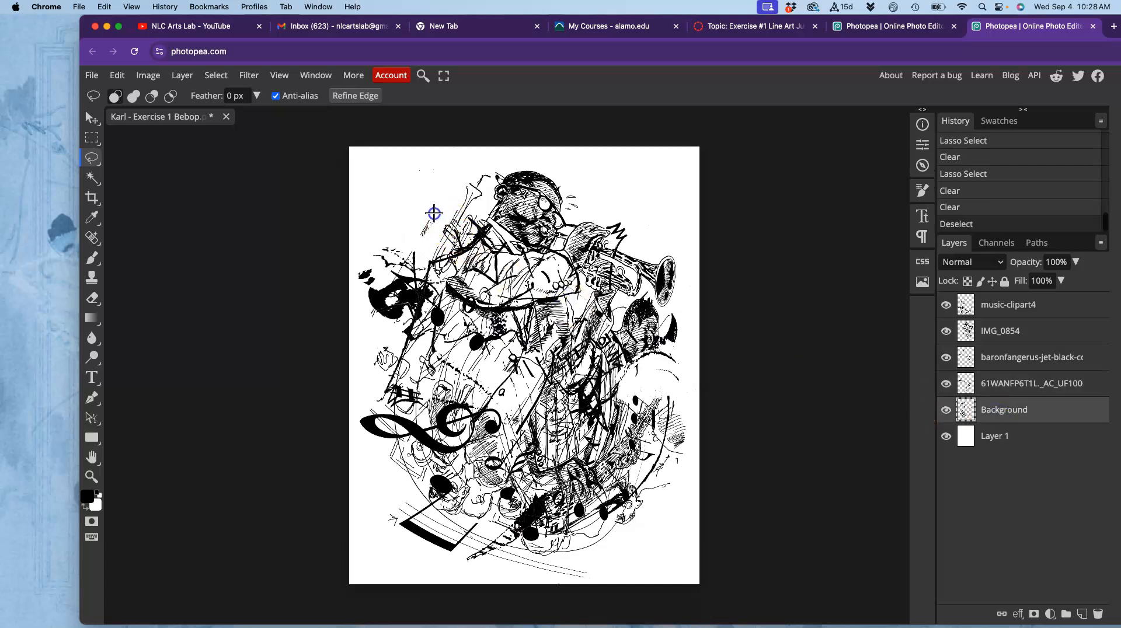
Lasso the remaining hatch marks beside the raised horn, delete them from Background, and deselect.
left_click_drag(427, 244, 441, 235)
key("Delete")
left_click(504, 258)
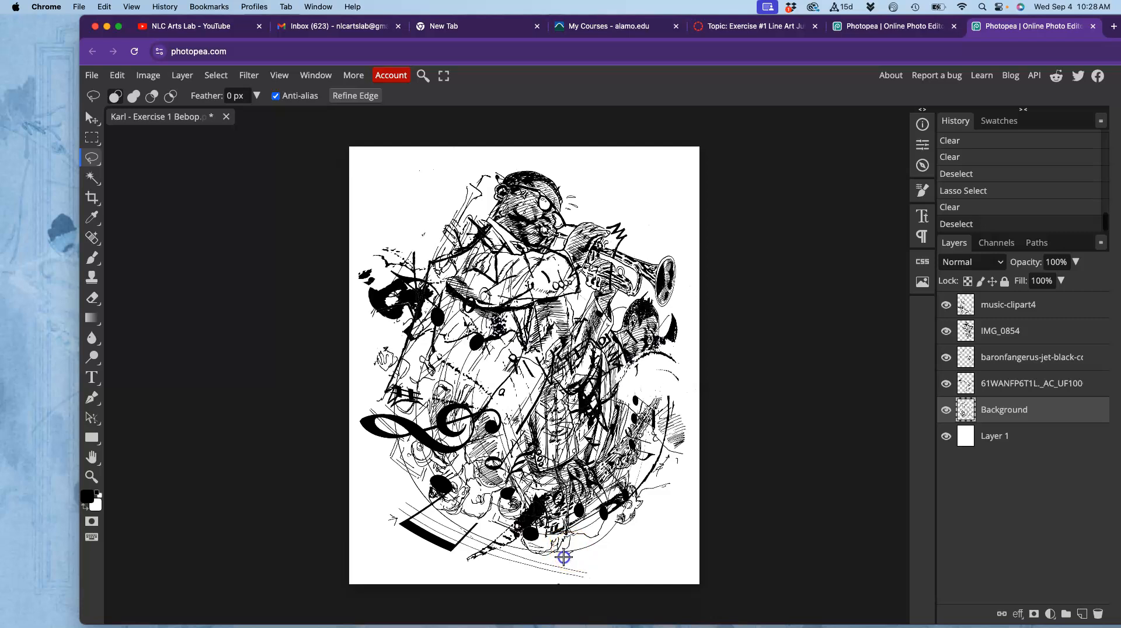
Lasso the trailing ends of the curved lines below the composition, delete them from Background, and deselect.
left_click_drag(596, 552, 597, 552)
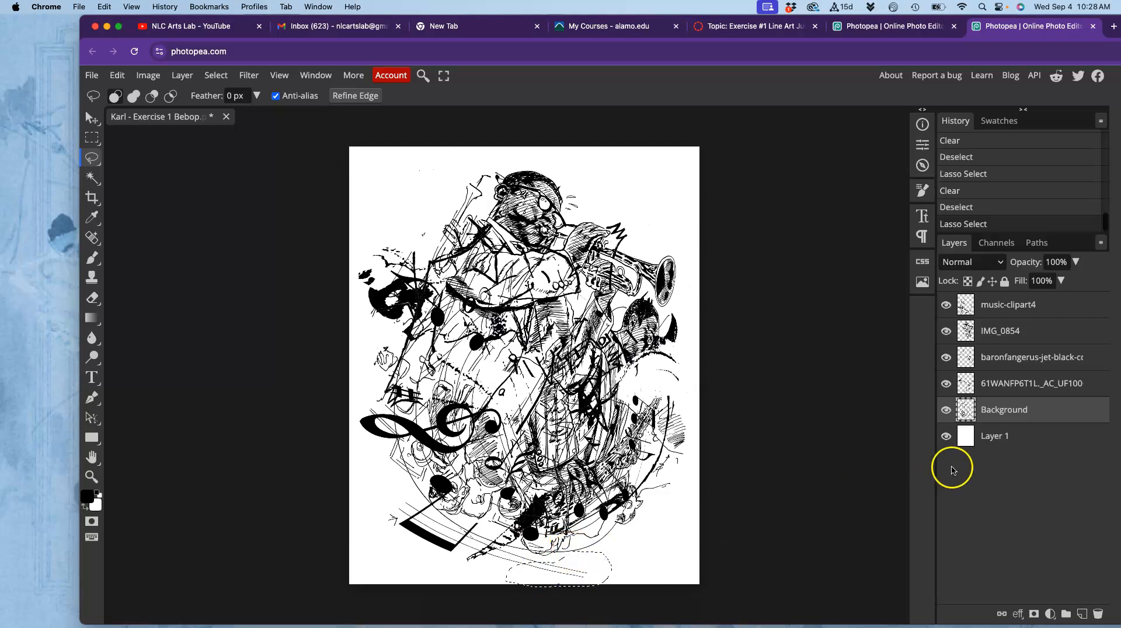
key("Delete")
key("super+d")
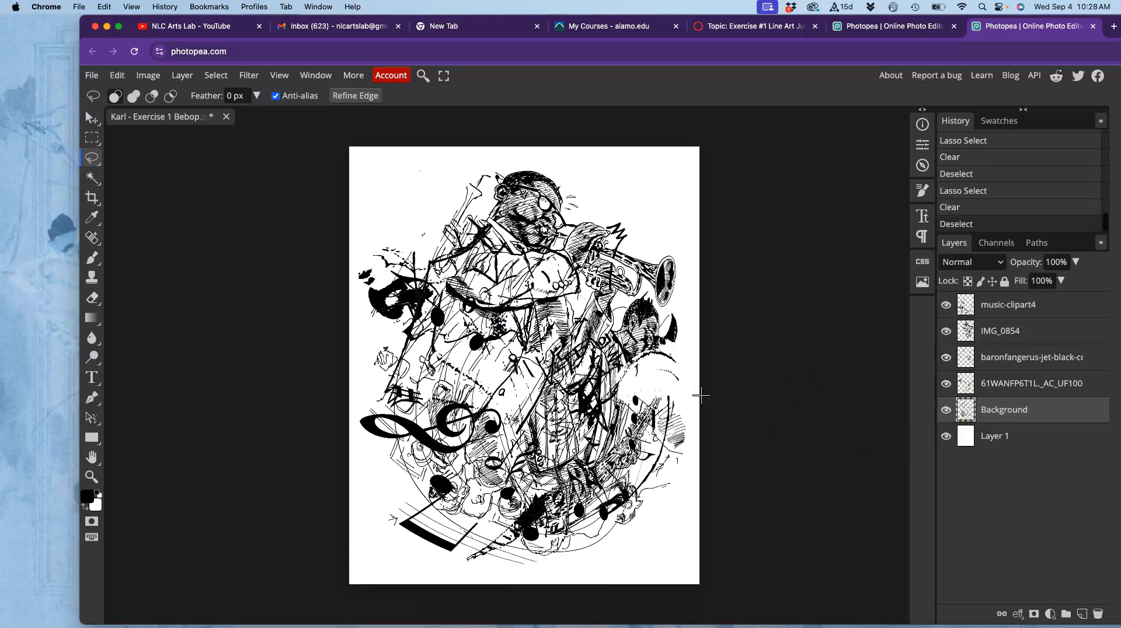
Save the Exercise 1 Bebop PSD and switch to the Exercise #1 folder in Finder.
left_click(90, 78)
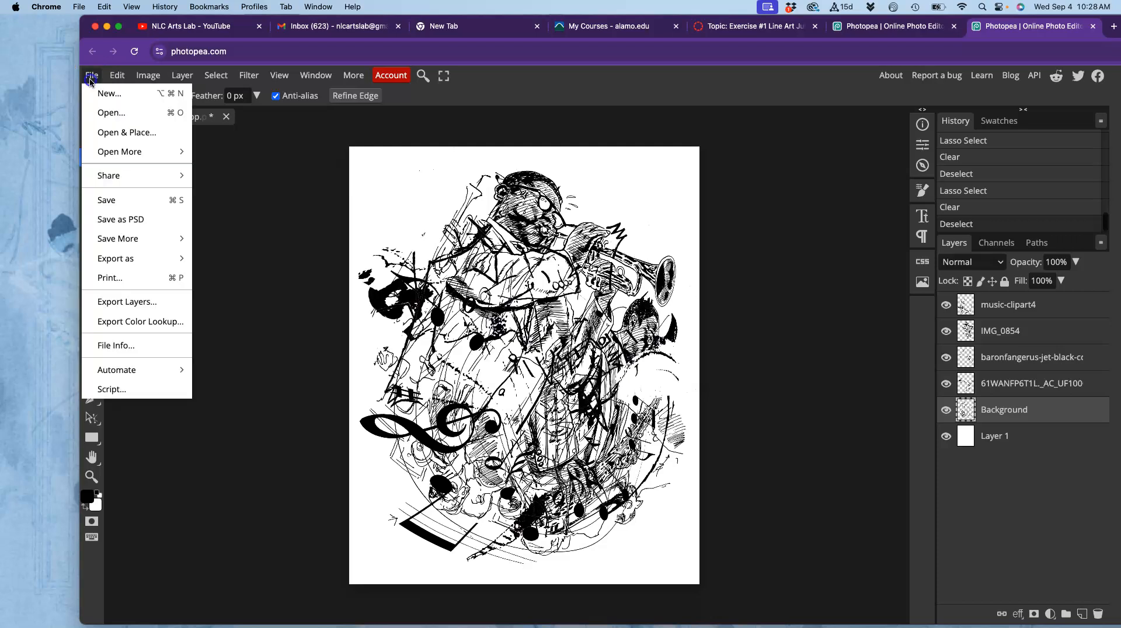
left_click(124, 203)
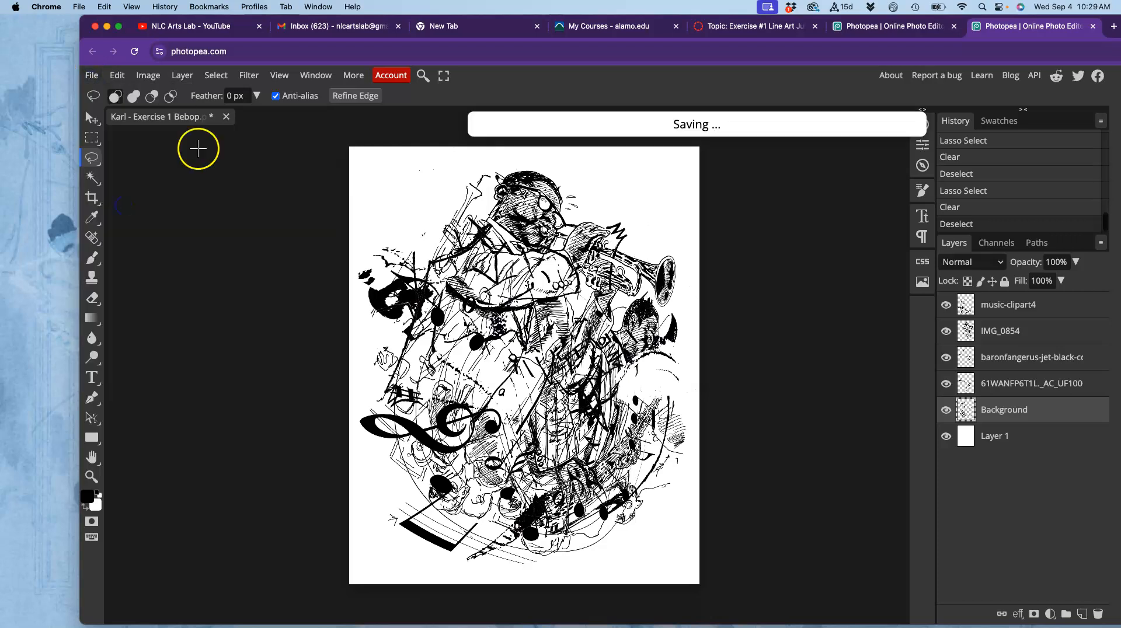
left_click_drag(129, 24, 187, 405)
left_click(480, 157)
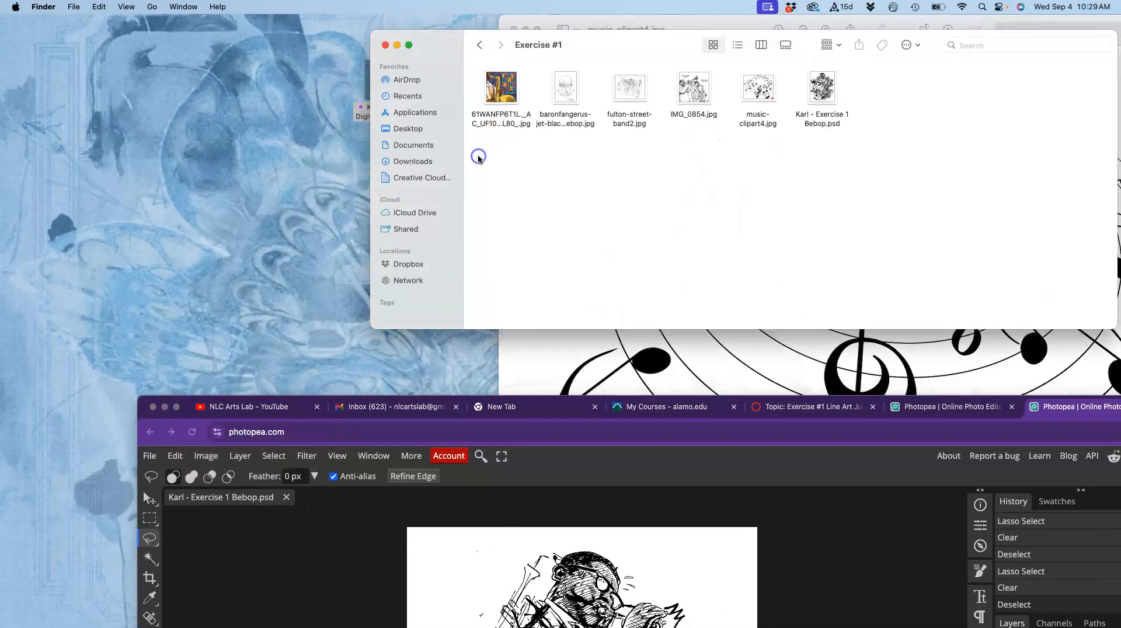
Tag the Exercise 1 Bebop PSD file yellow.
right_click(825, 120)
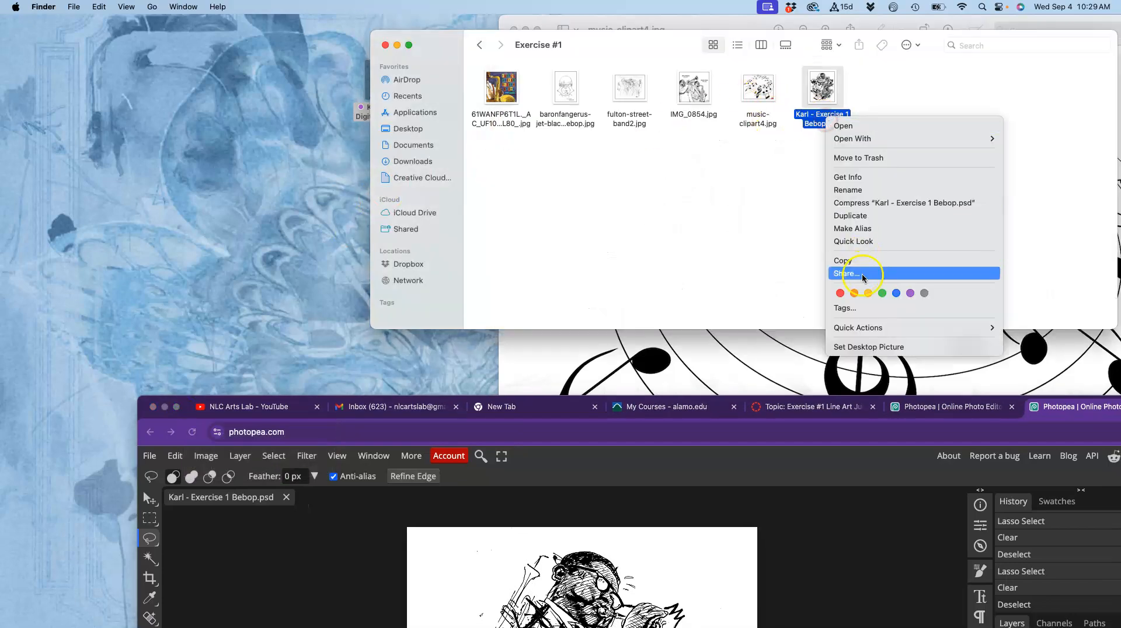
left_click(868, 293)
left_click(877, 150)
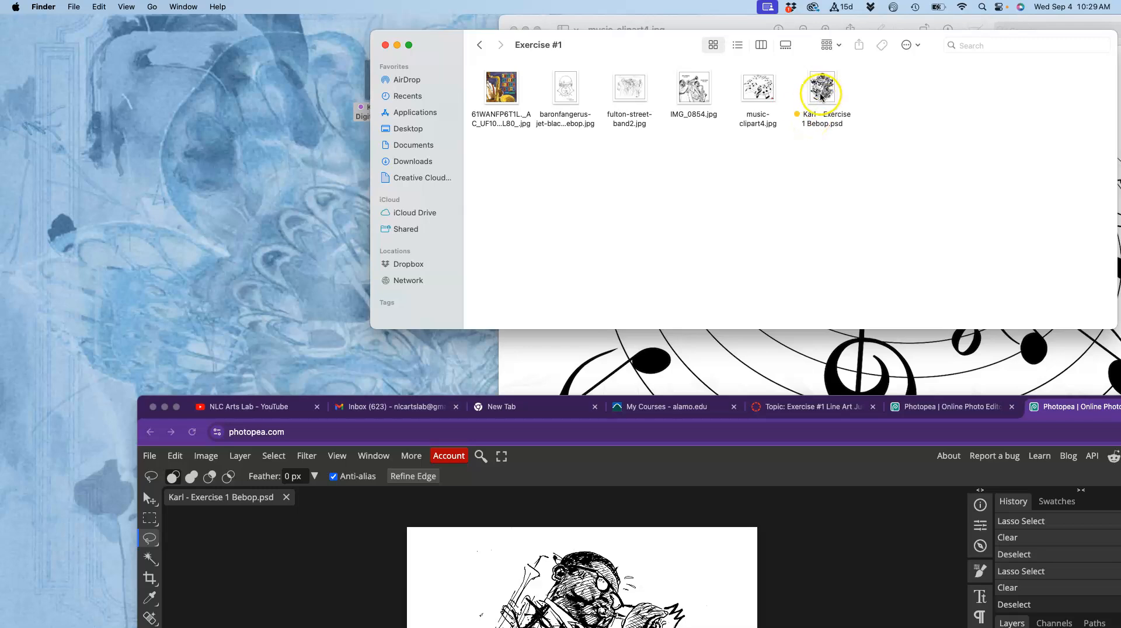
Examine the file information of the Exercise 1 Bebop PSD, including its size and dimensions, and close it.
right_click(815, 116)
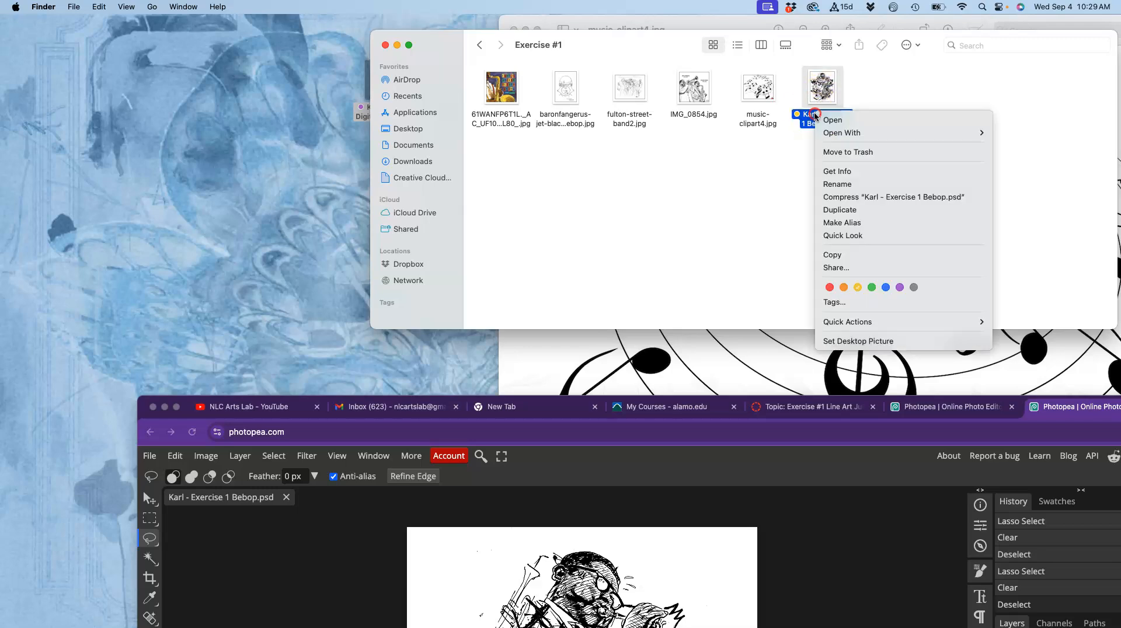
left_click(841, 171)
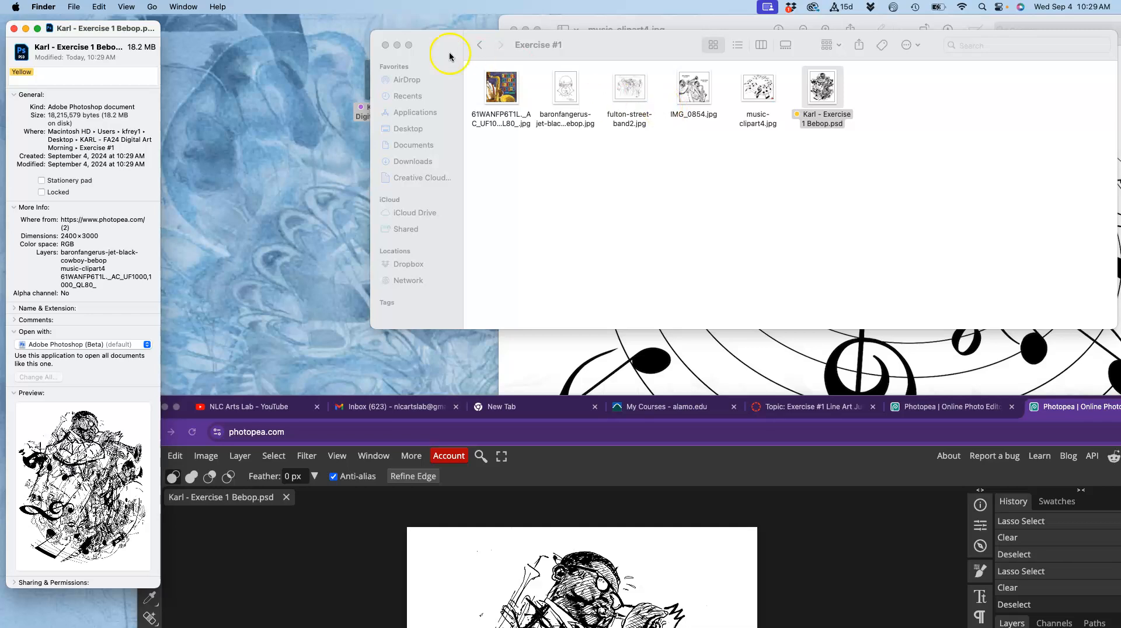
left_click(13, 29)
Return to Photopea and export the composition as a JPG.
left_click_drag(187, 404, 123, 30)
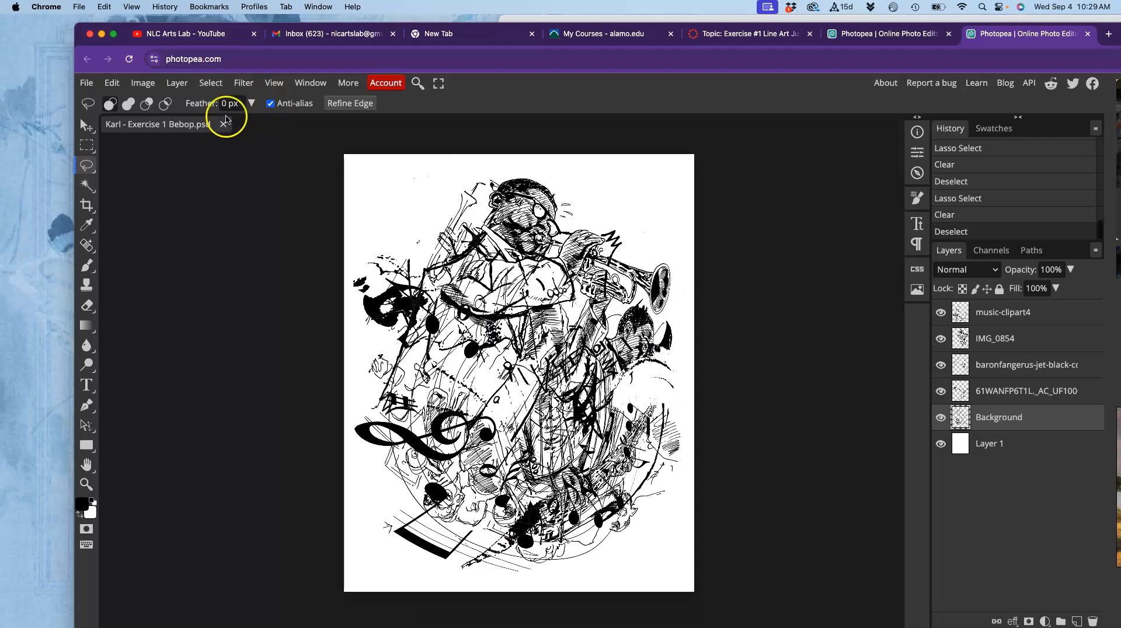
left_click(86, 84)
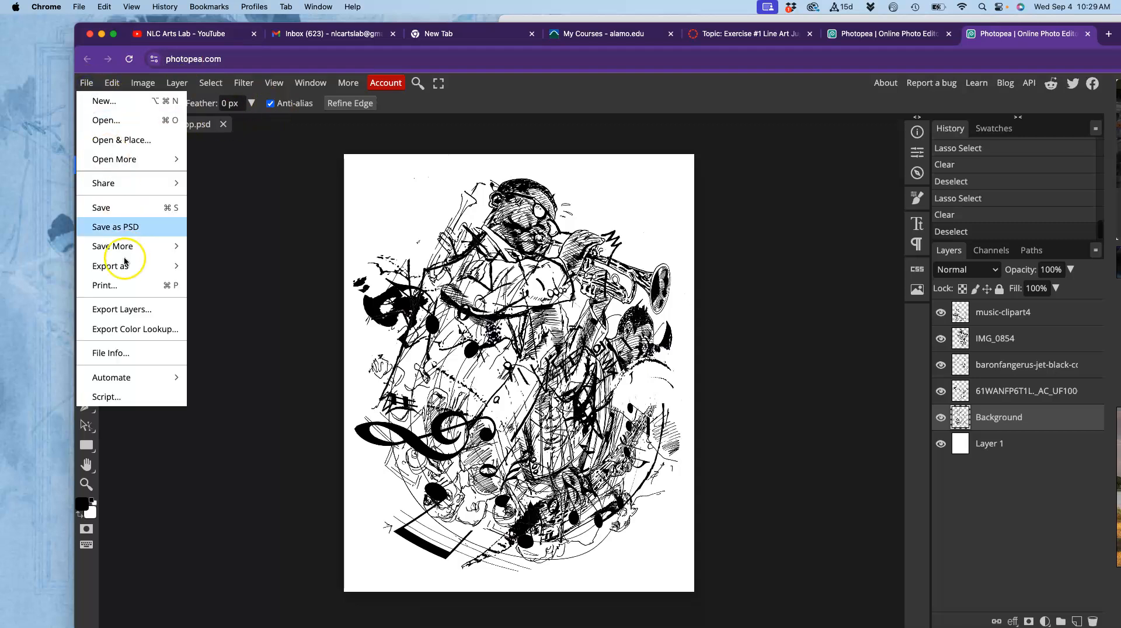
mouse_move(122, 269)
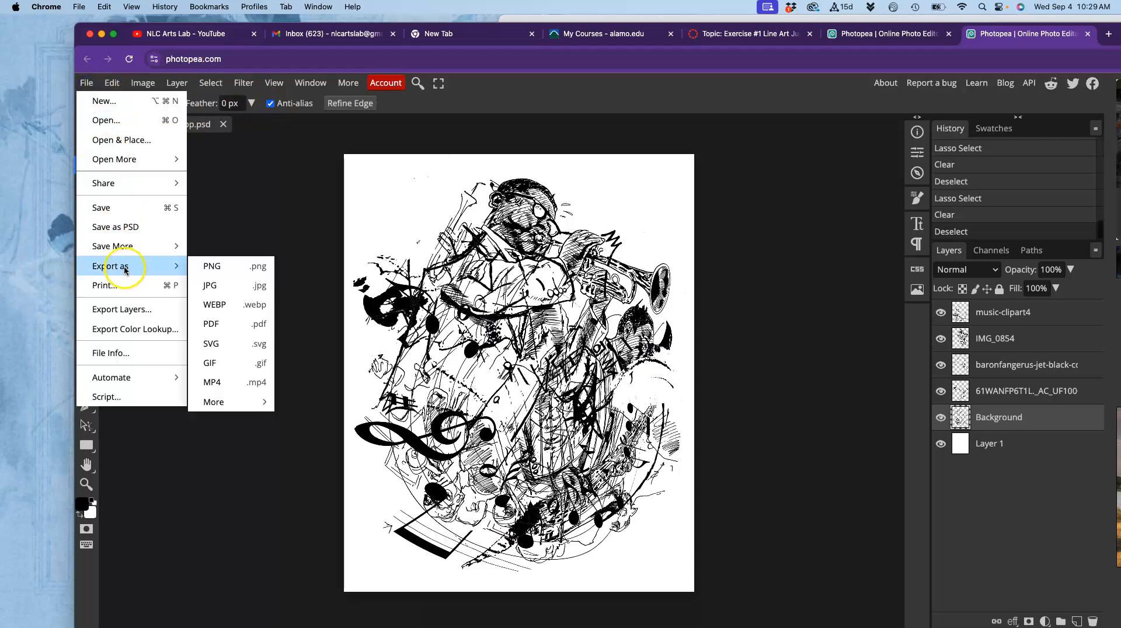
left_click(219, 288)
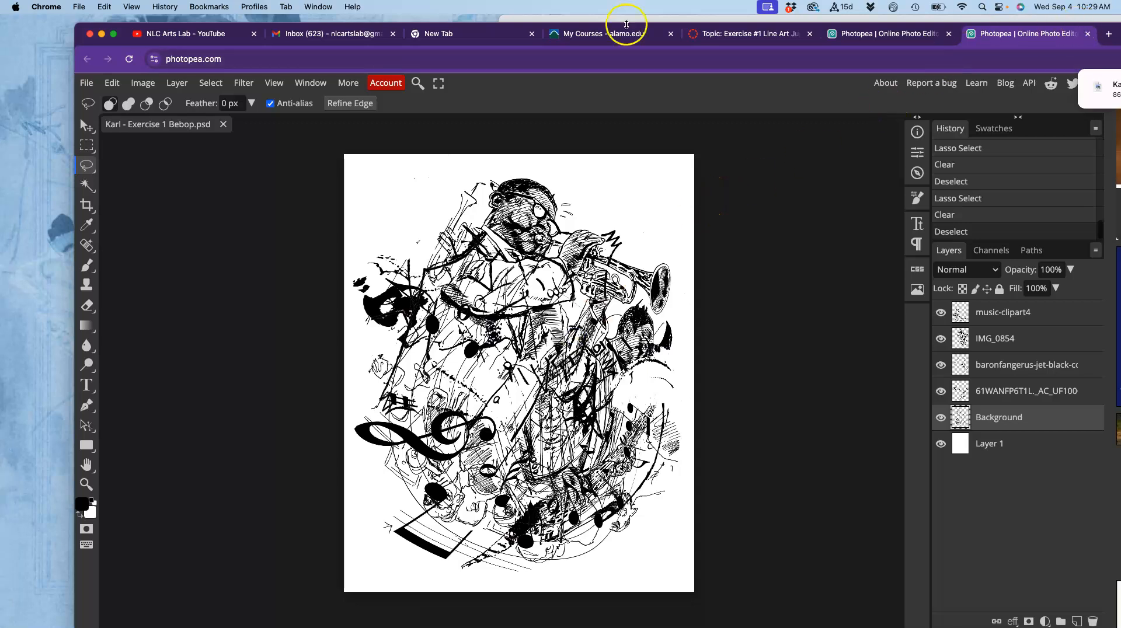
Move the exported Exercise 1 Bebop JPG from the downloads to the desktop and into the Exercise #1 folder.
mouse_move(118, 31)
left_mouse_down()
mouse_move(46, 23)
mouse_move(113, 29)
left_mouse_up()
mouse_move(11, 565)
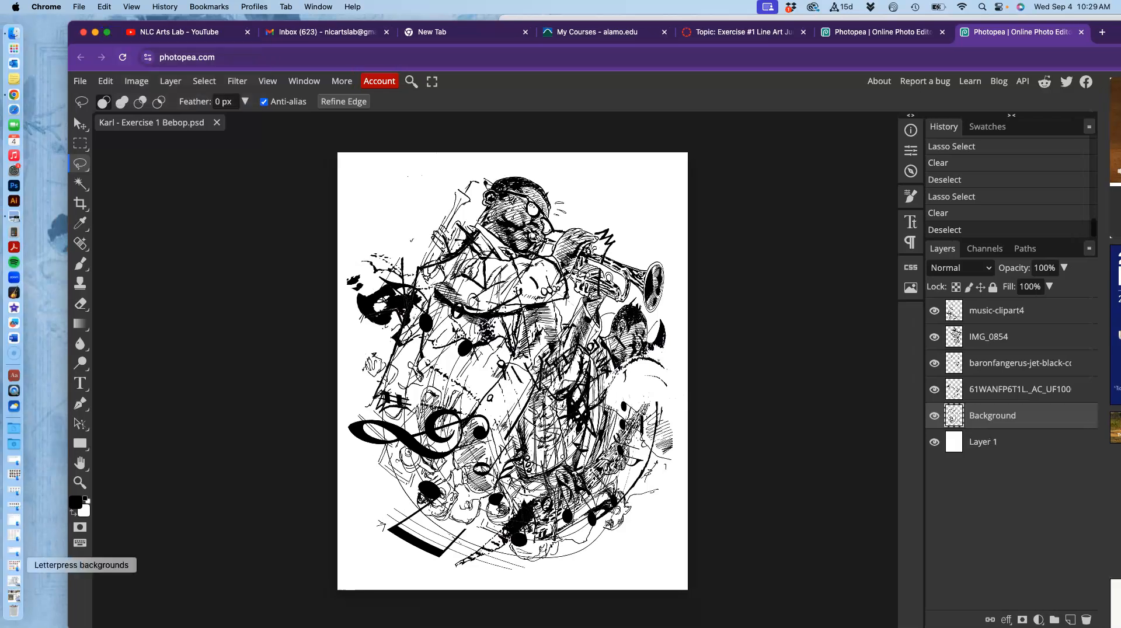
left_click(14, 445)
left_click_drag(89, 187, 54, 125)
left_click_drag(116, 29, 103, 299)
left_click_drag(58, 126, 856, 163)
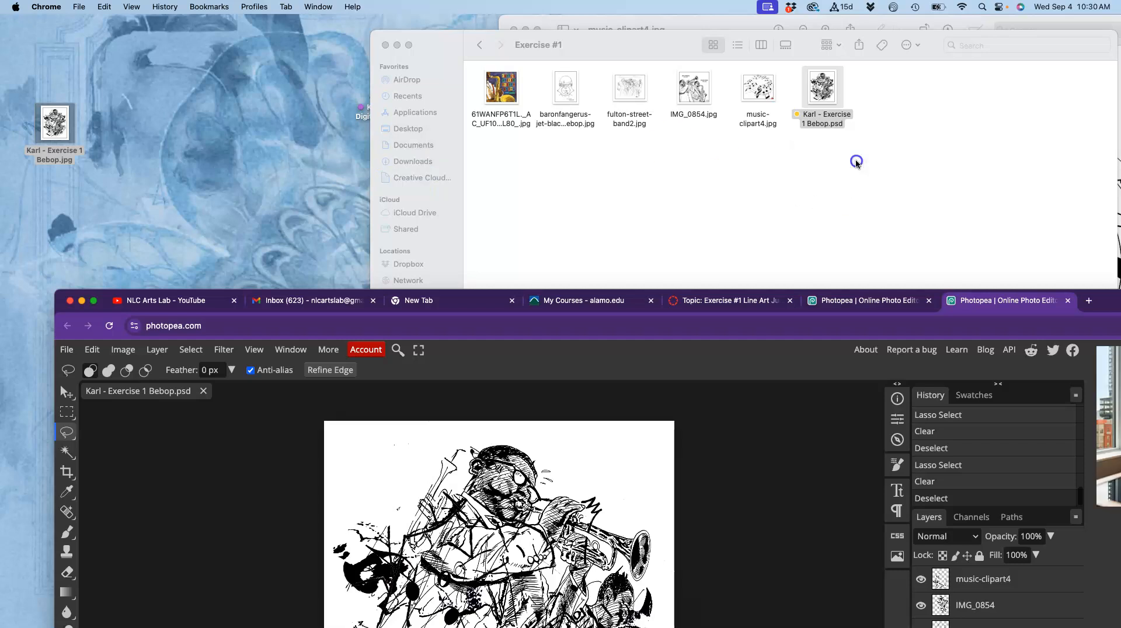
Tag the Exercise 1 Bebop JPG file orange.
left_click(890, 96)
right_click(897, 95)
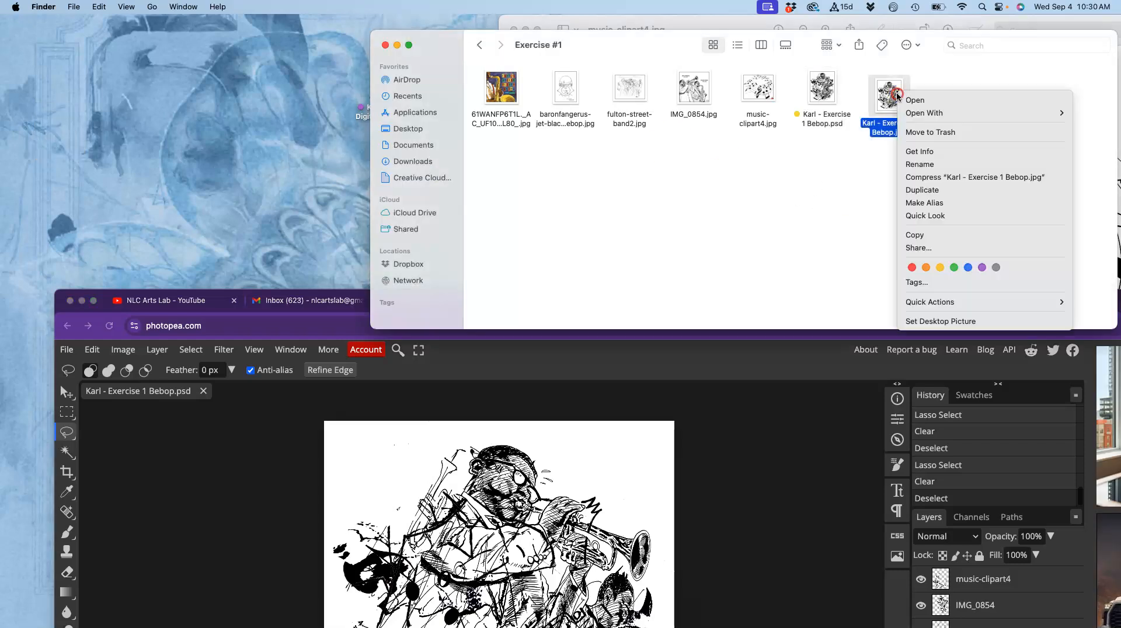
left_click(926, 268)
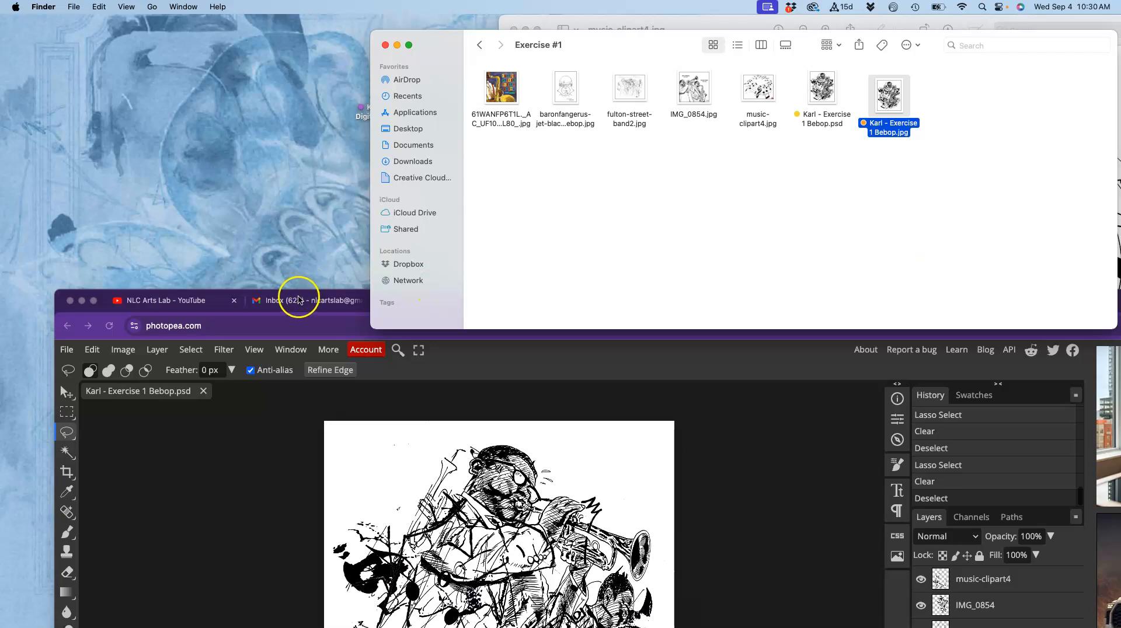
Start a reply to the Exercise #1 Line Art Jumble discussion in Canvas and enter the poster's first name.
left_click_drag(107, 296, 74, 148)
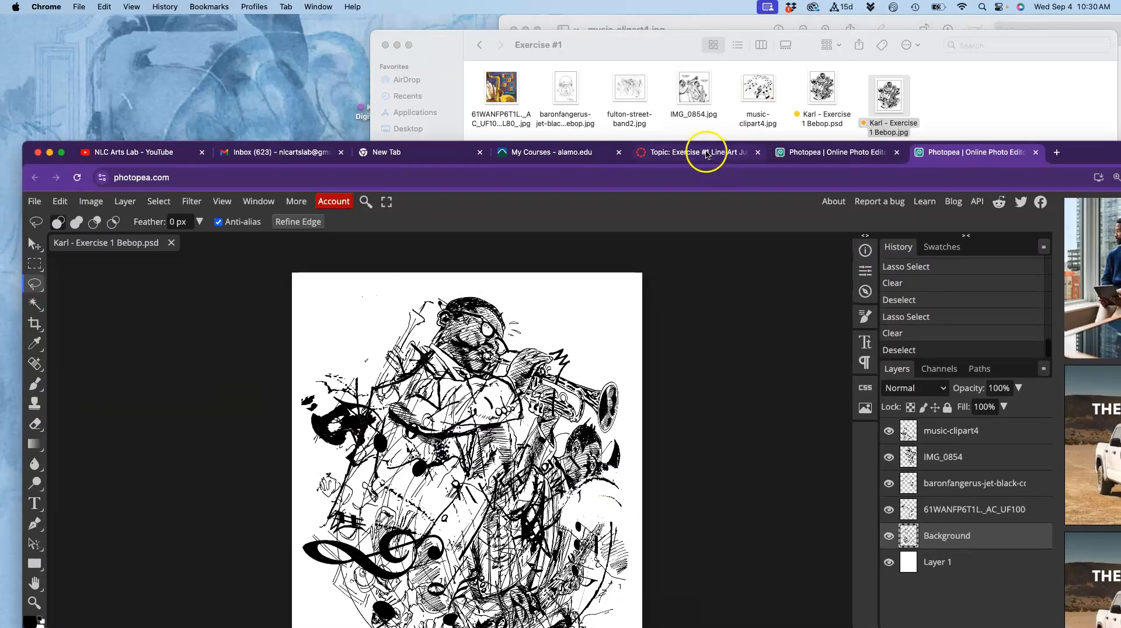
left_click(707, 153)
scroll(585, 419, "down", 20)
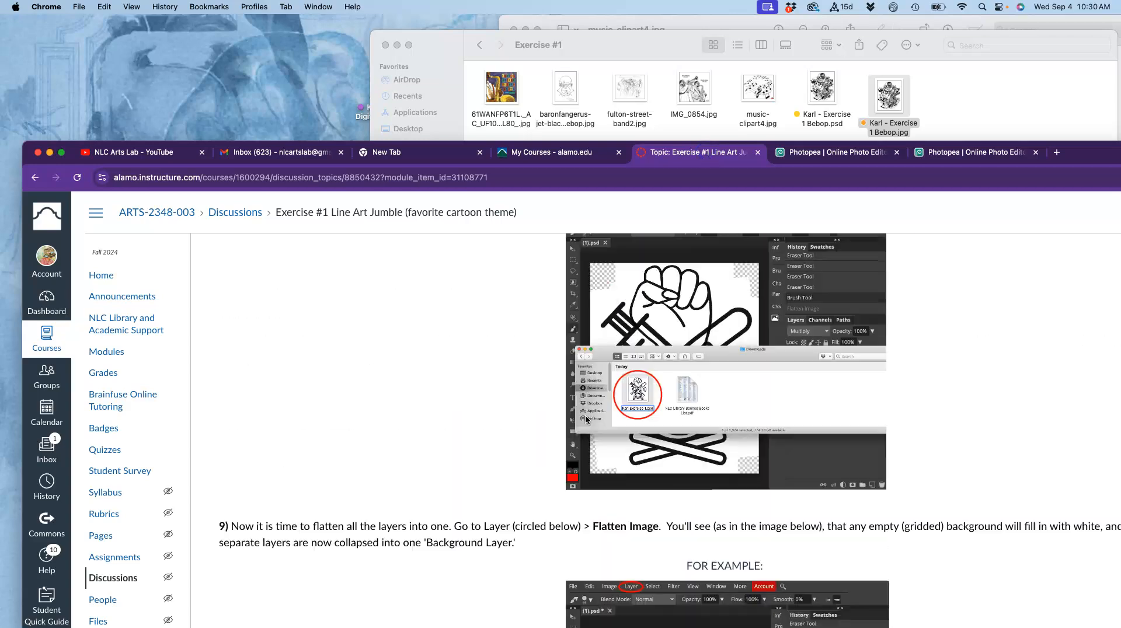
scroll(586, 419, "up", 10)
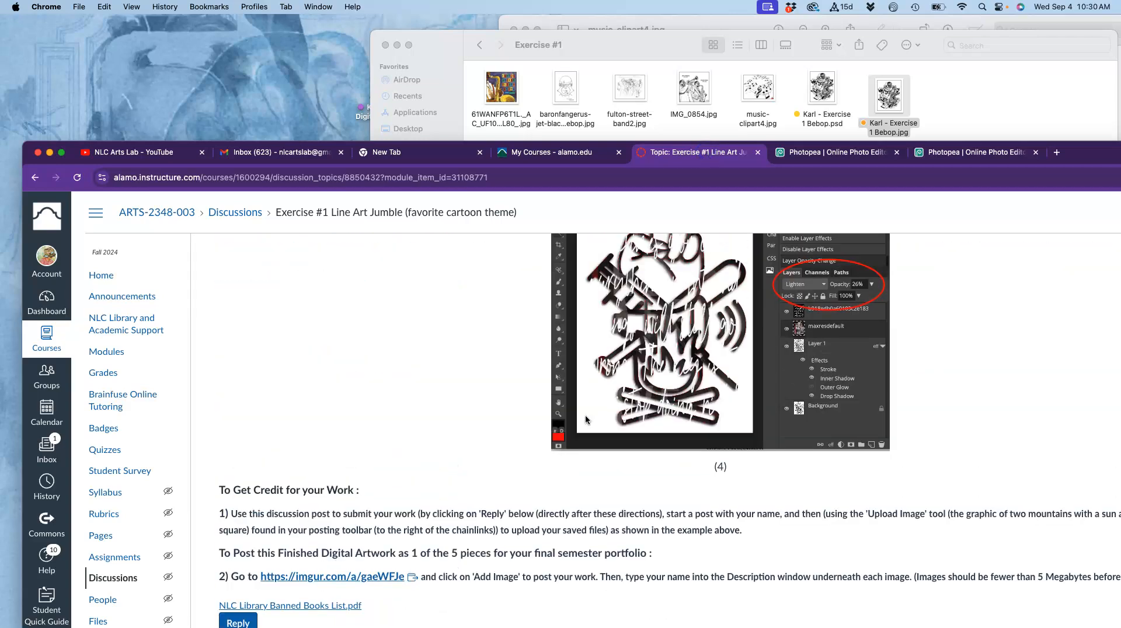
left_click(245, 495)
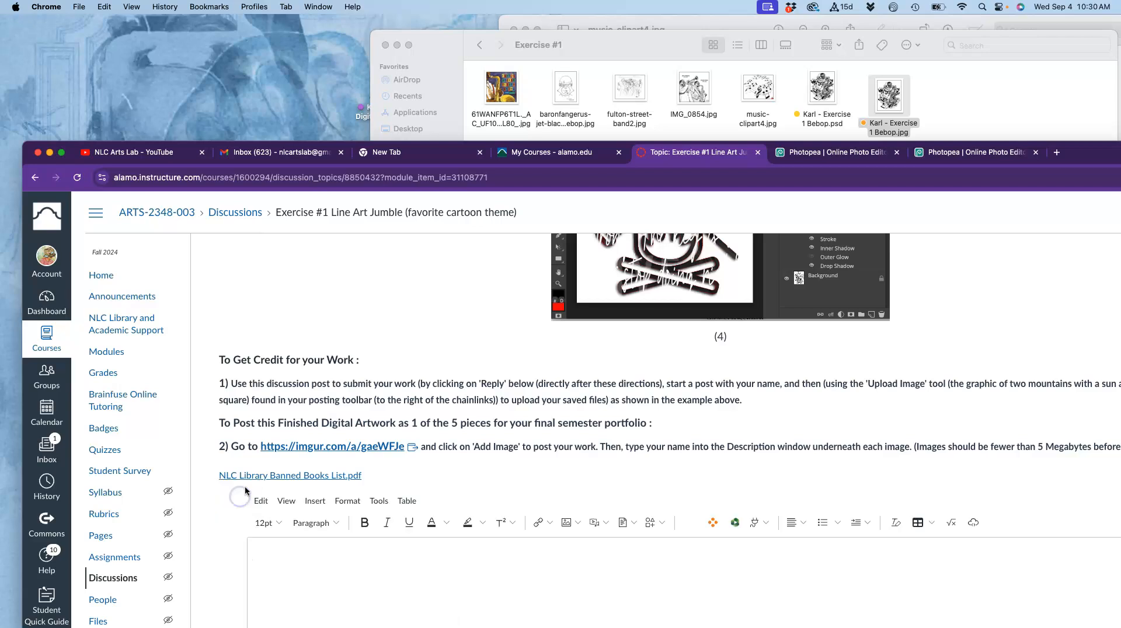
scroll(312, 477, "down", 3)
left_click(308, 487)
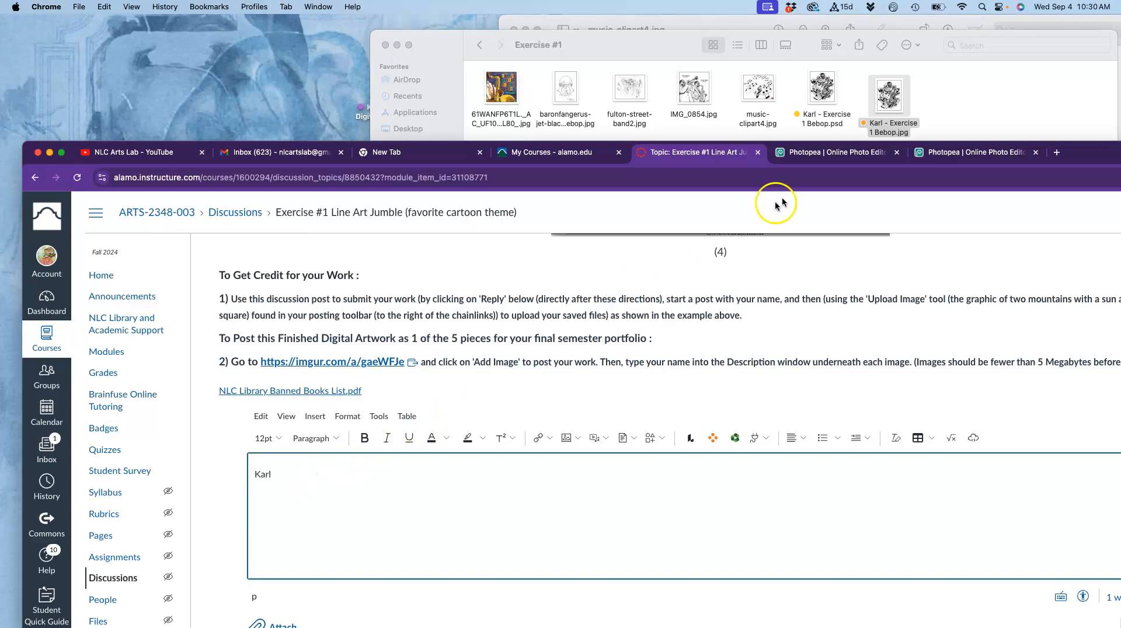
Insert the Exercise 1 Bebop JPG below the name in the reply and shrink it to about a quarter of the editor's width.
left_click_drag(895, 97, 286, 512)
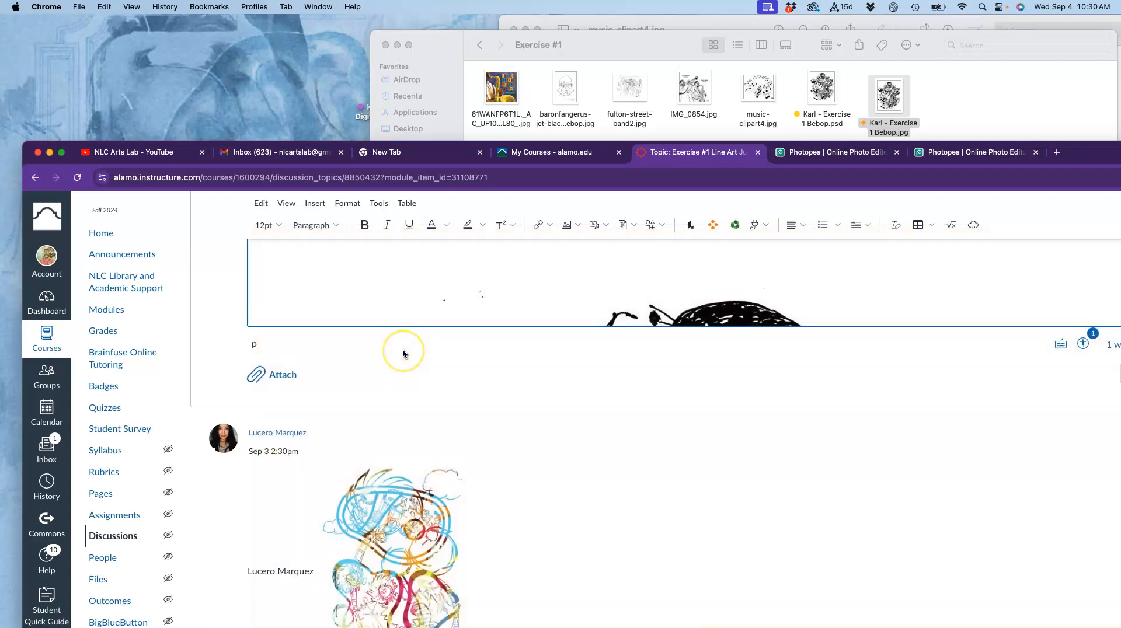
scroll(403, 353, "up", 3)
left_click(517, 384)
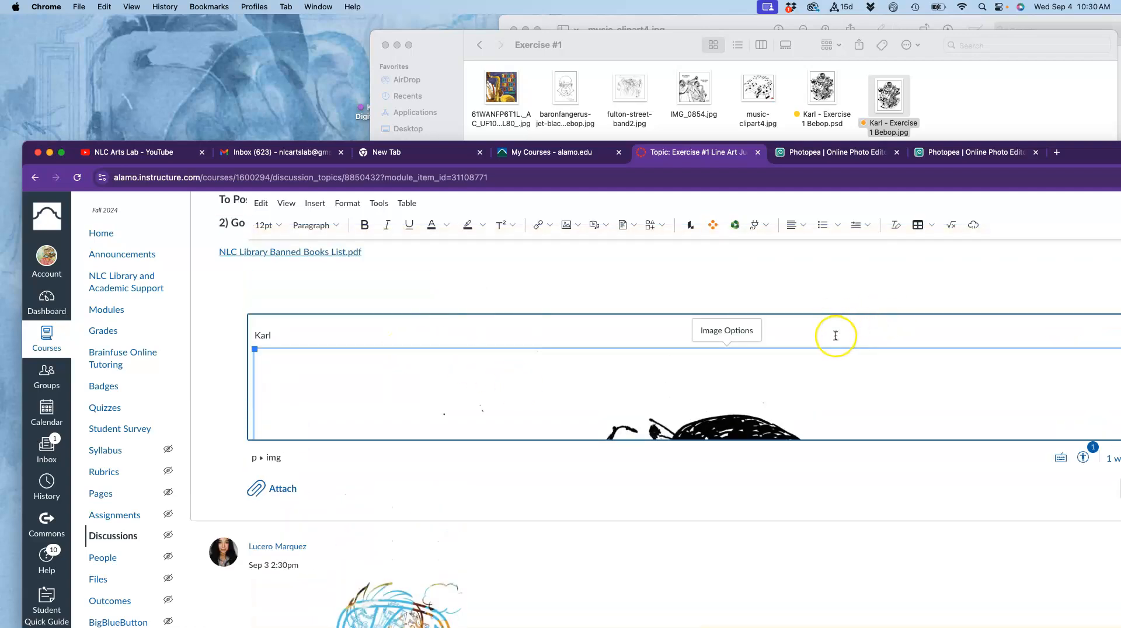
left_click_drag(1082, 153, 952, 124)
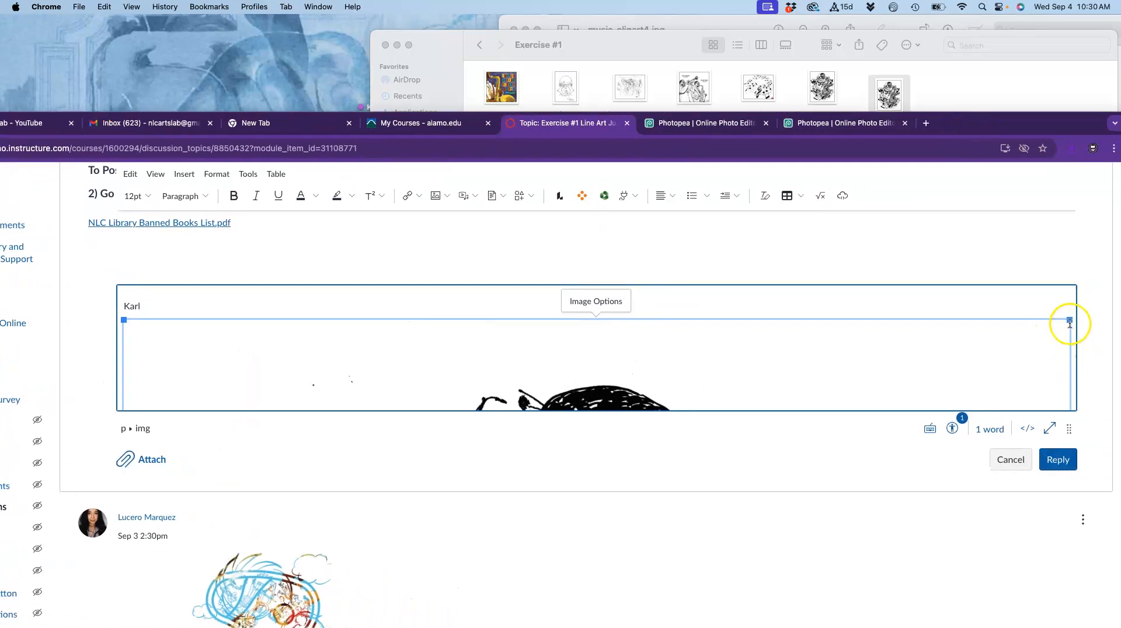
left_click_drag(1070, 321, 347, 326)
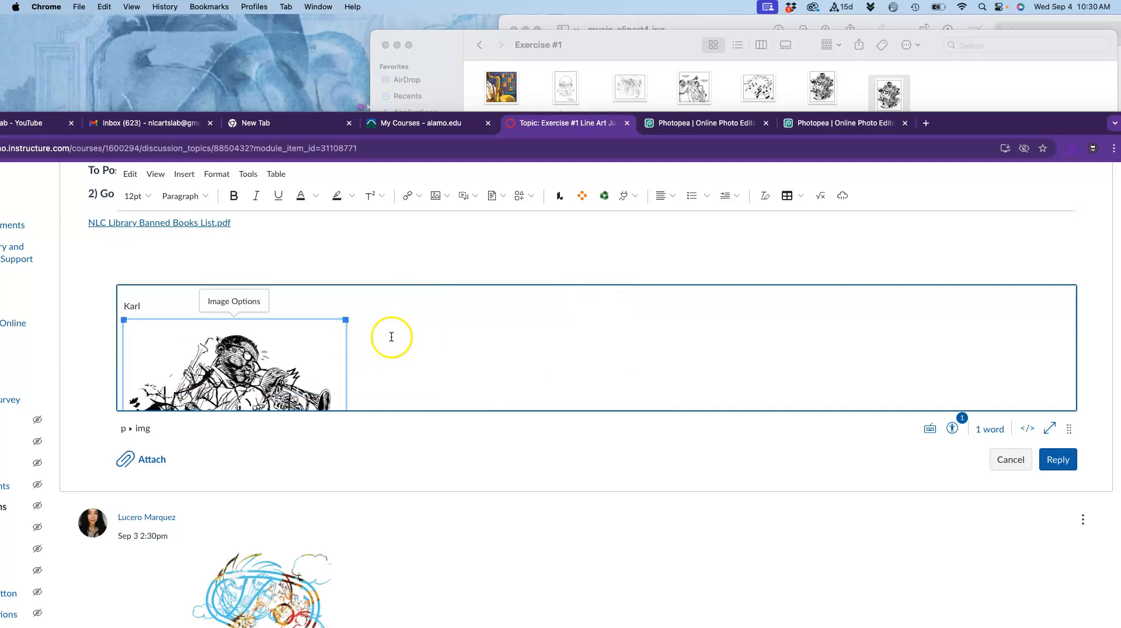
Post the discussion reply and check the published artwork.
left_click(1060, 462)
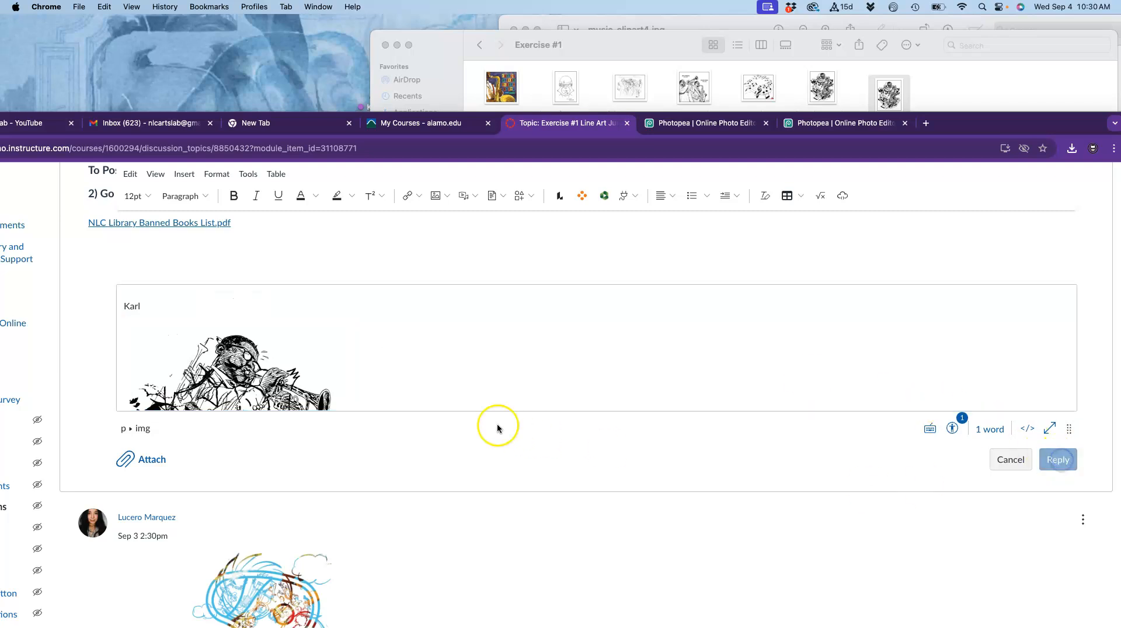
scroll(334, 388, "down", 3)
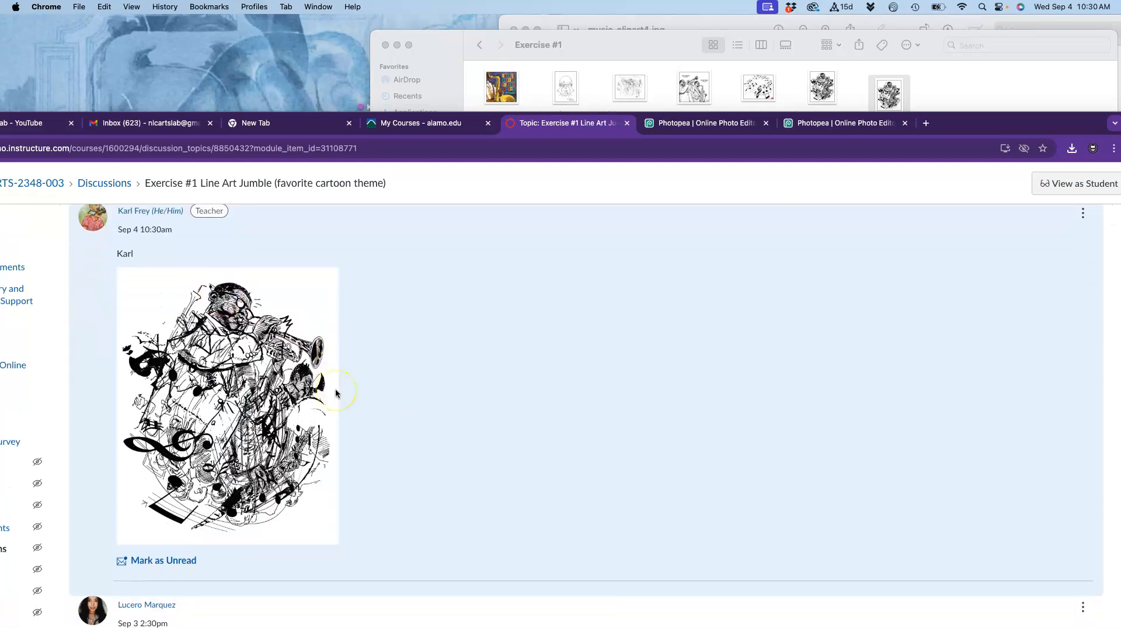
scroll(335, 389, "up", 1)
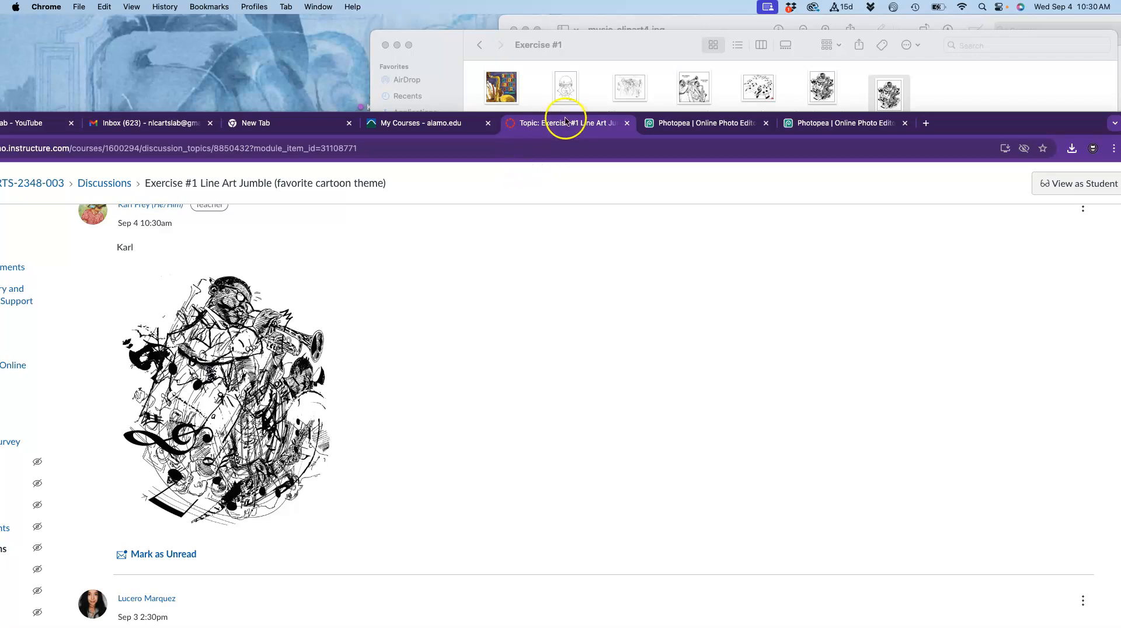
Return to the Bebop composition in Photopea and hide the white Layer 1 beneath the line art.
left_click(823, 126)
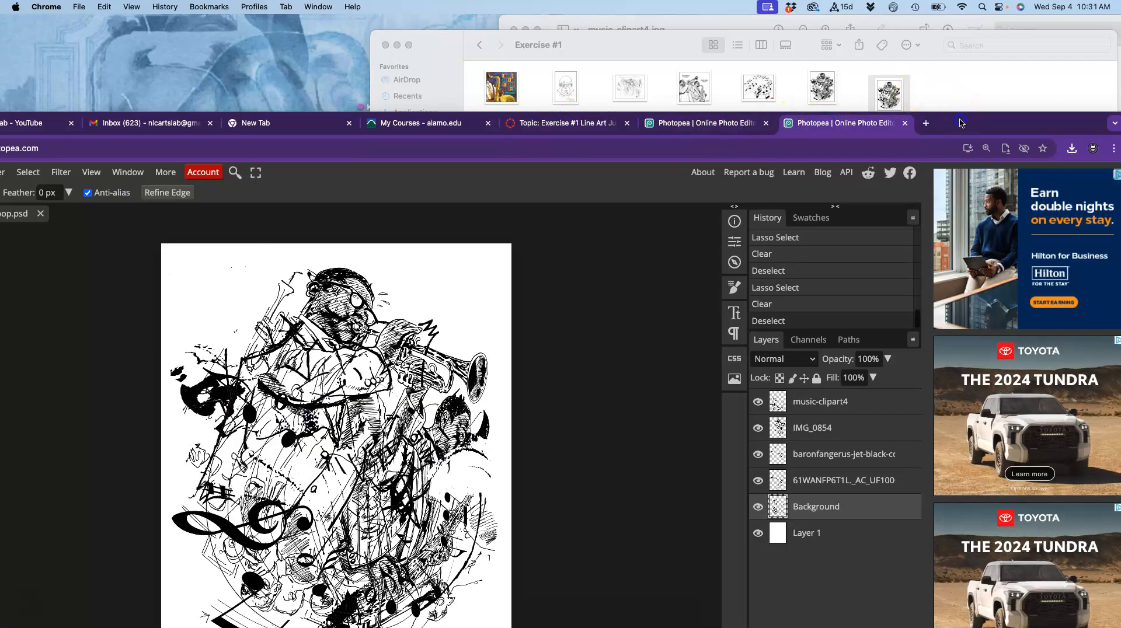
left_click_drag(961, 123, 1028, 26)
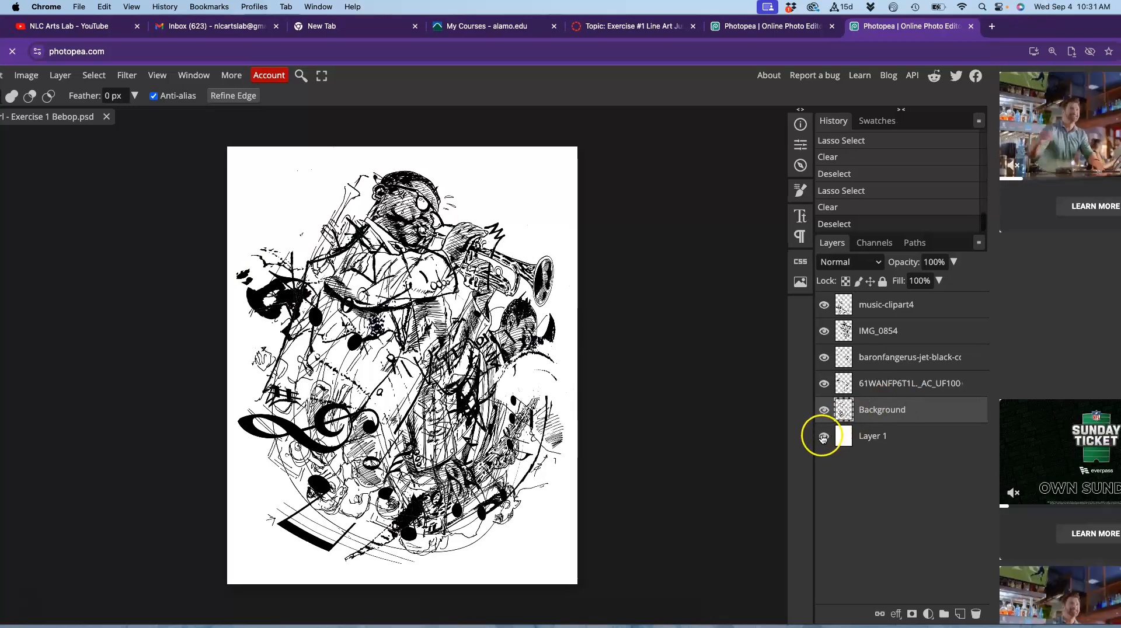
left_click(823, 437)
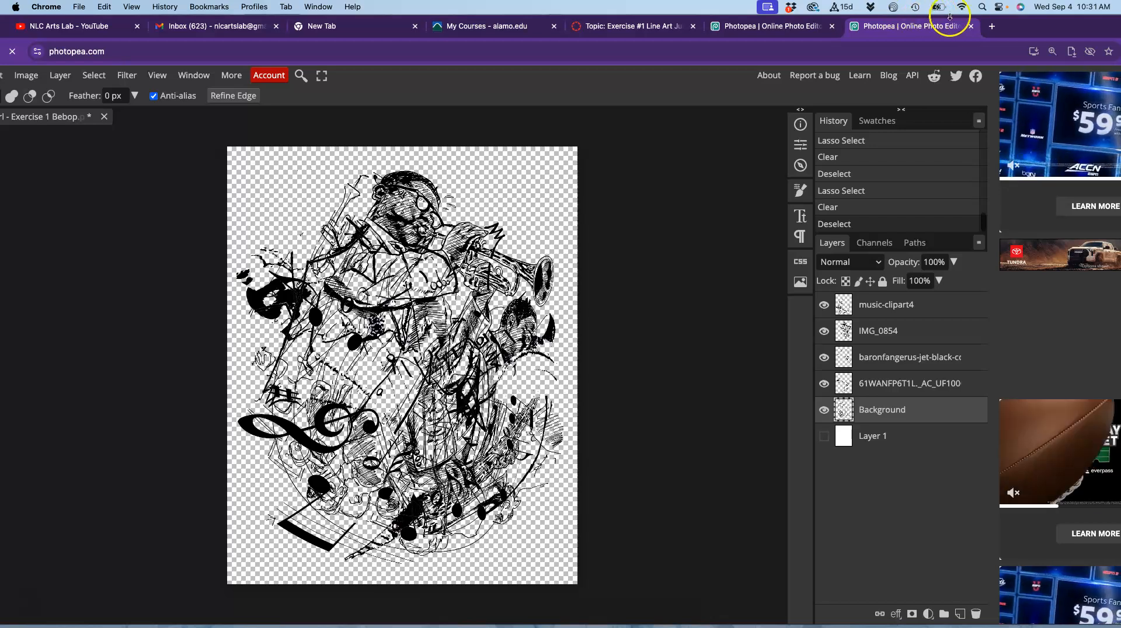
Bring up the save and export commands for the Bebop composition.
left_click_drag(1011, 27, 1079, 28)
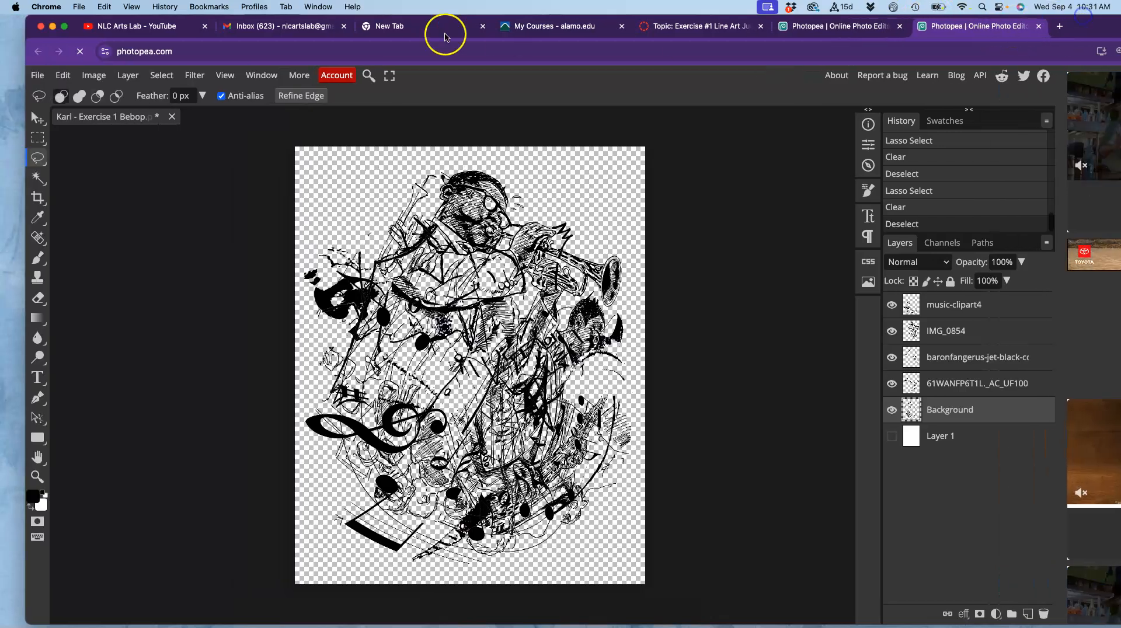
left_click(38, 76)
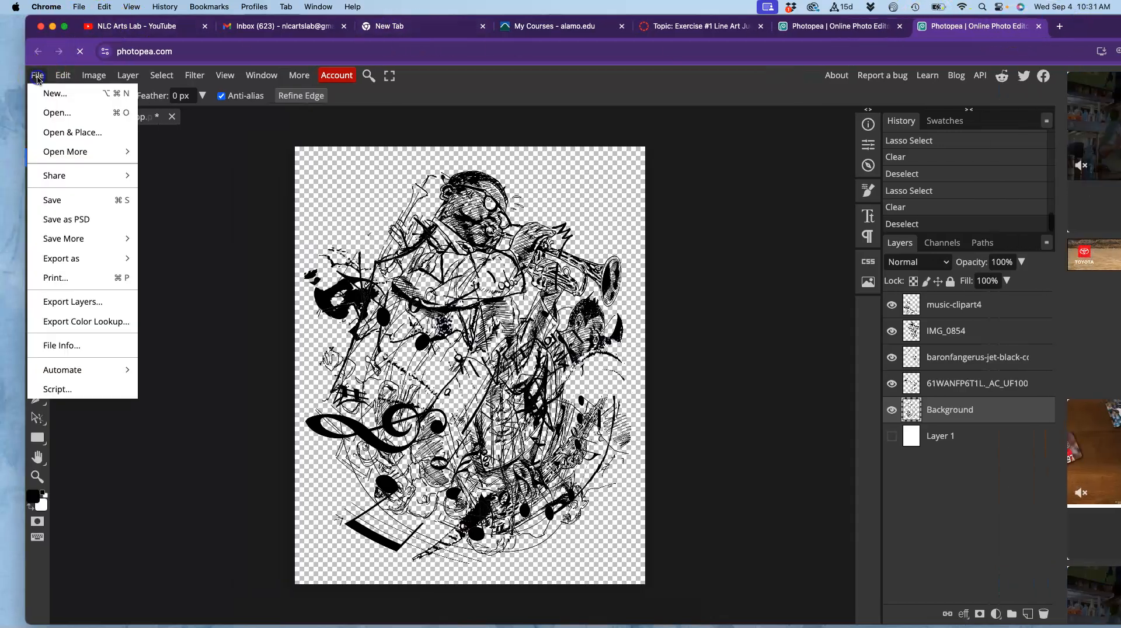